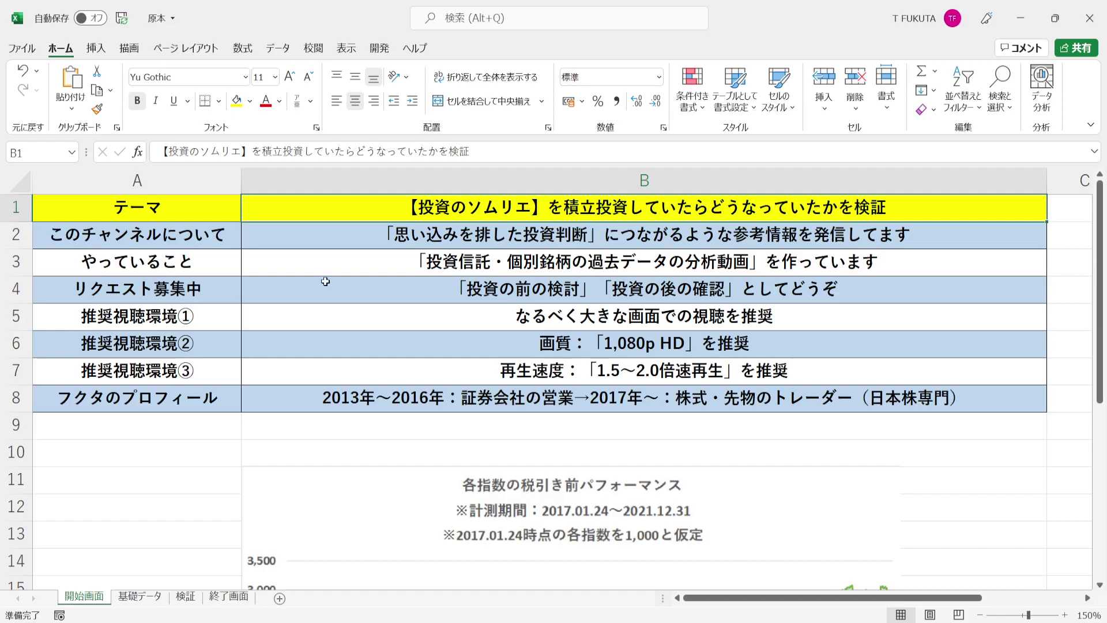
# - Go through the channel information in cells B2 to B8 of the 開始画面 sheet and view the index performance chart below
pyautogui.click(335, 240)
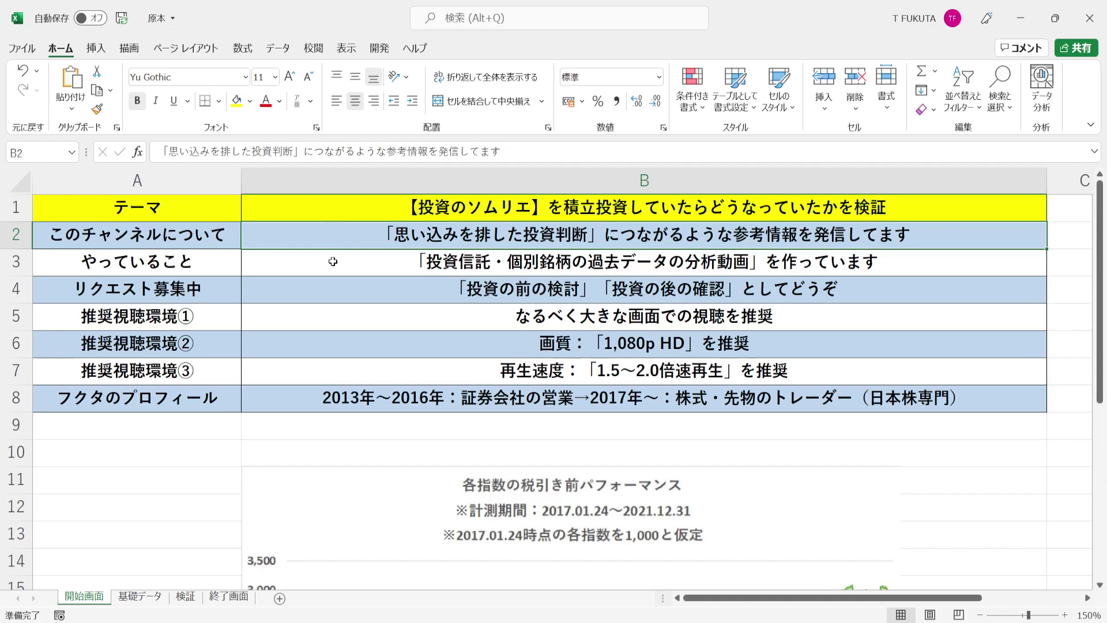
pyautogui.click(333, 261)
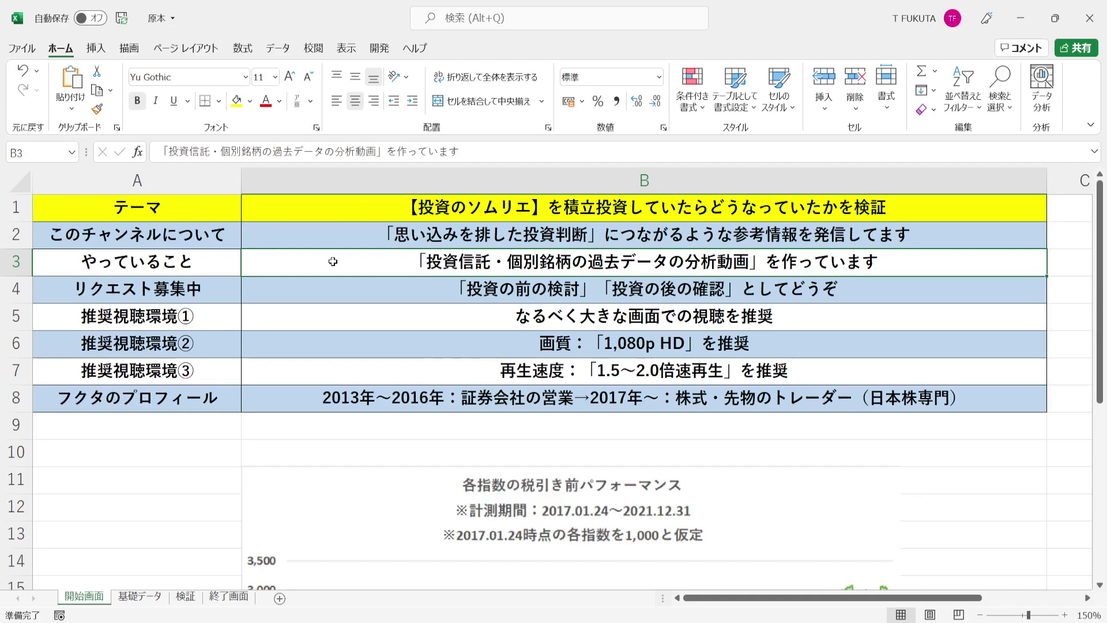
pyautogui.click(319, 292)
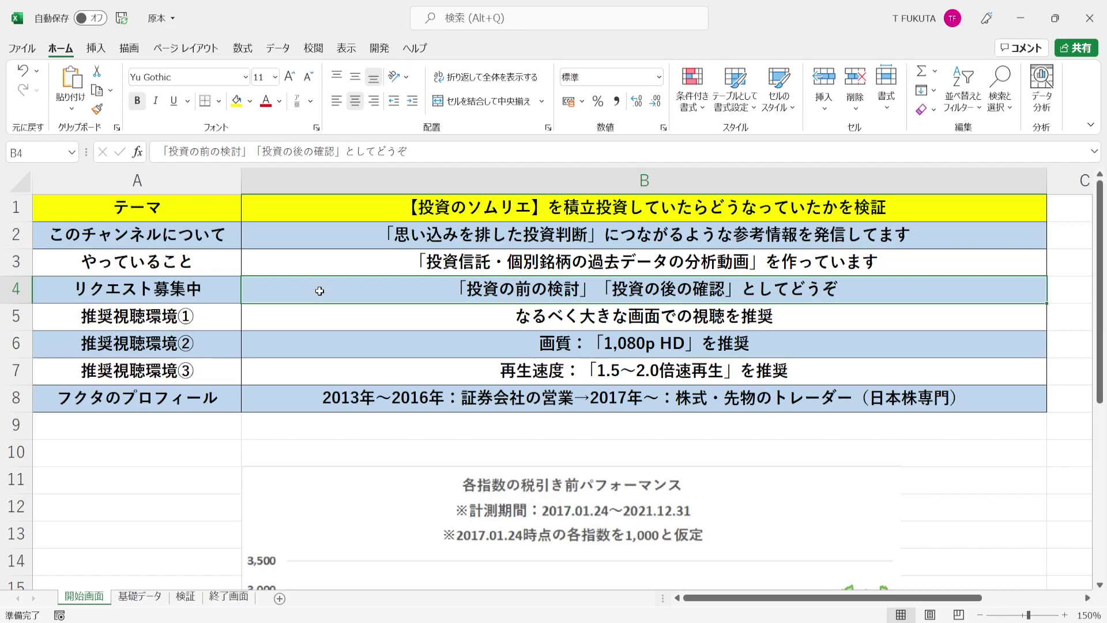
pyautogui.moveTo(338, 314); pyautogui.dragTo(366, 359)
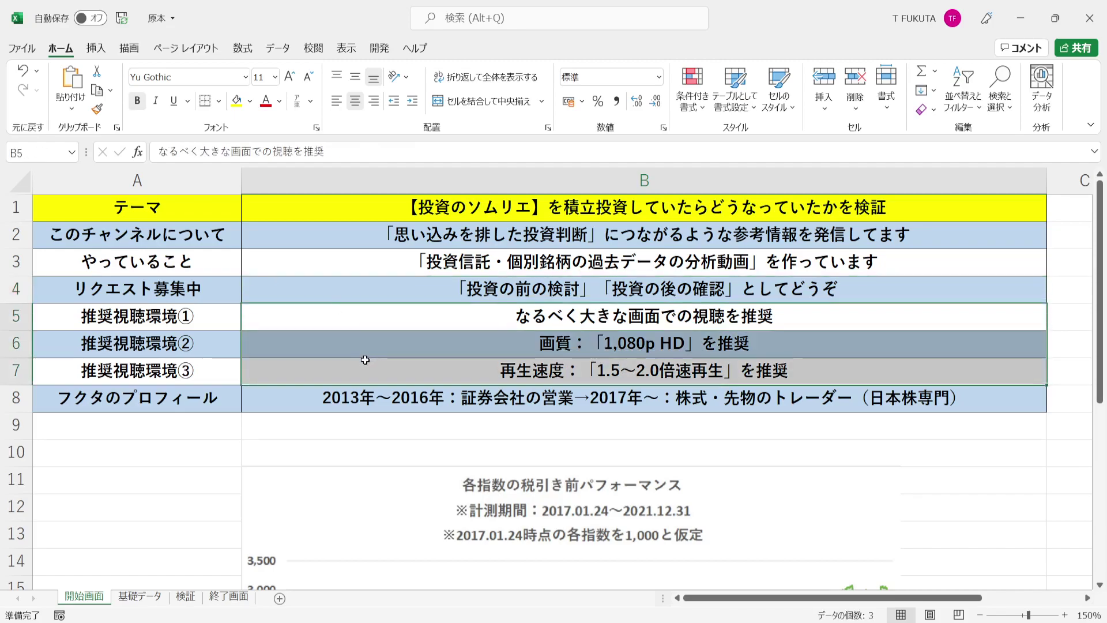
pyautogui.click(320, 321)
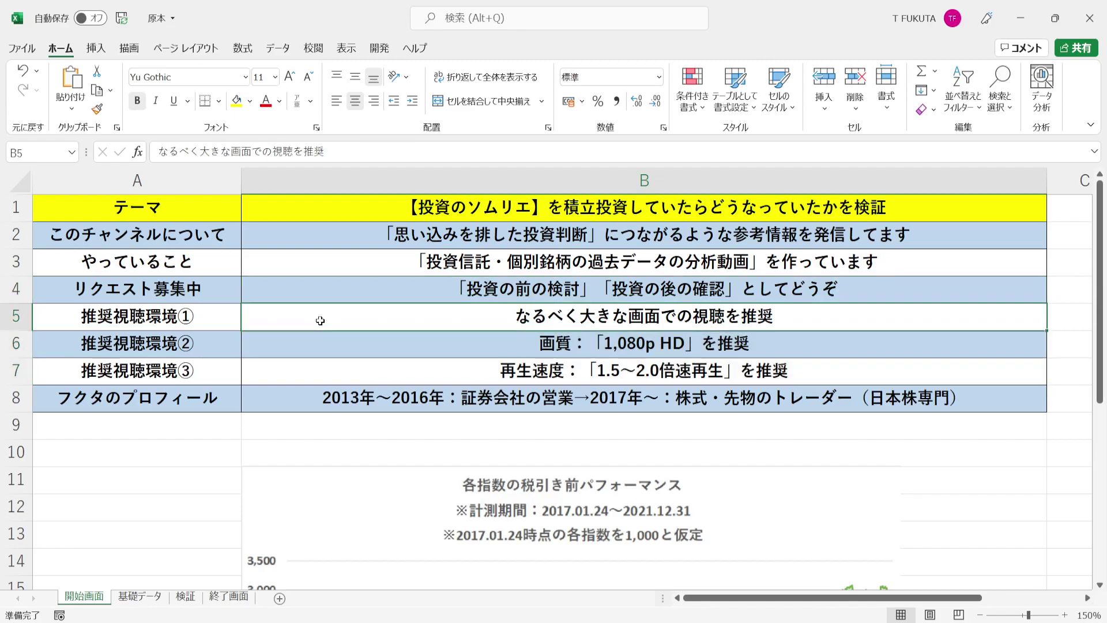
pyautogui.press('Down')
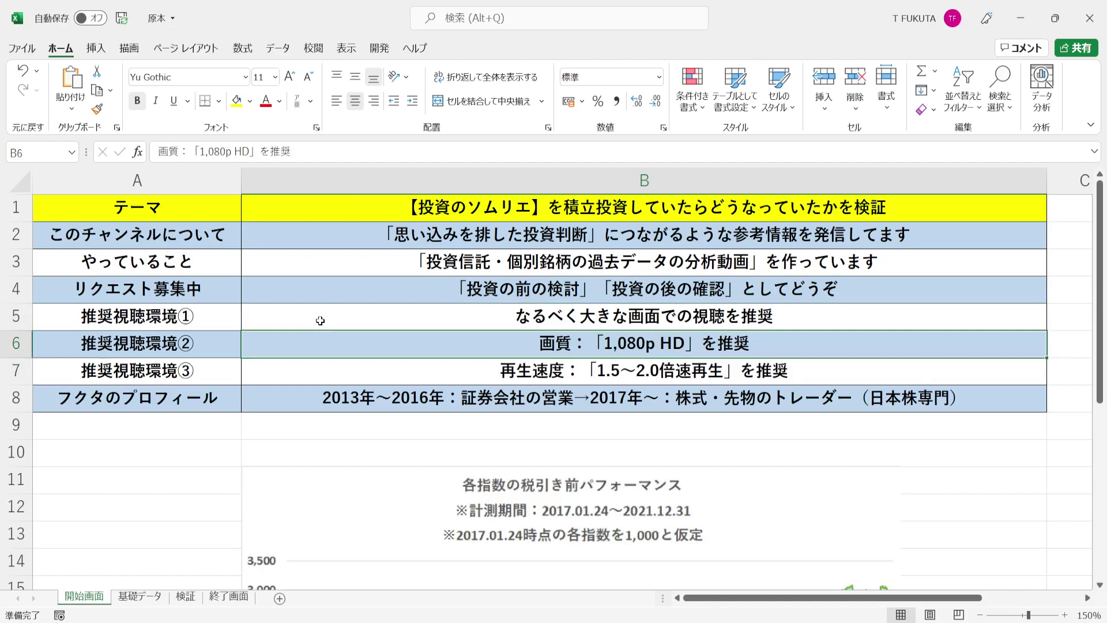
pyautogui.click(309, 364)
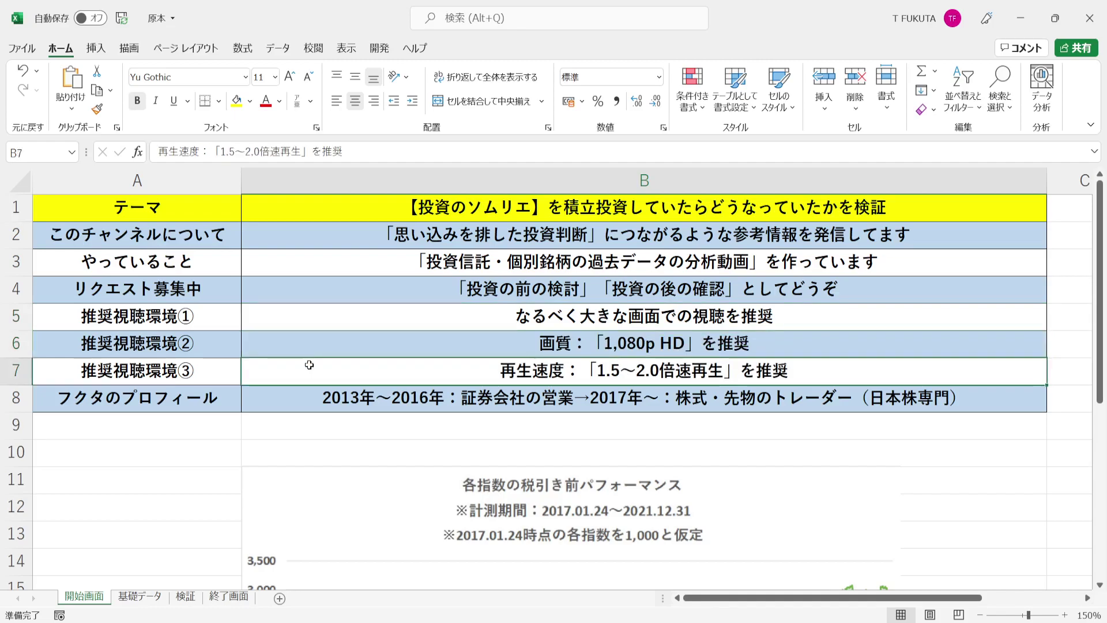
pyautogui.click(281, 398)
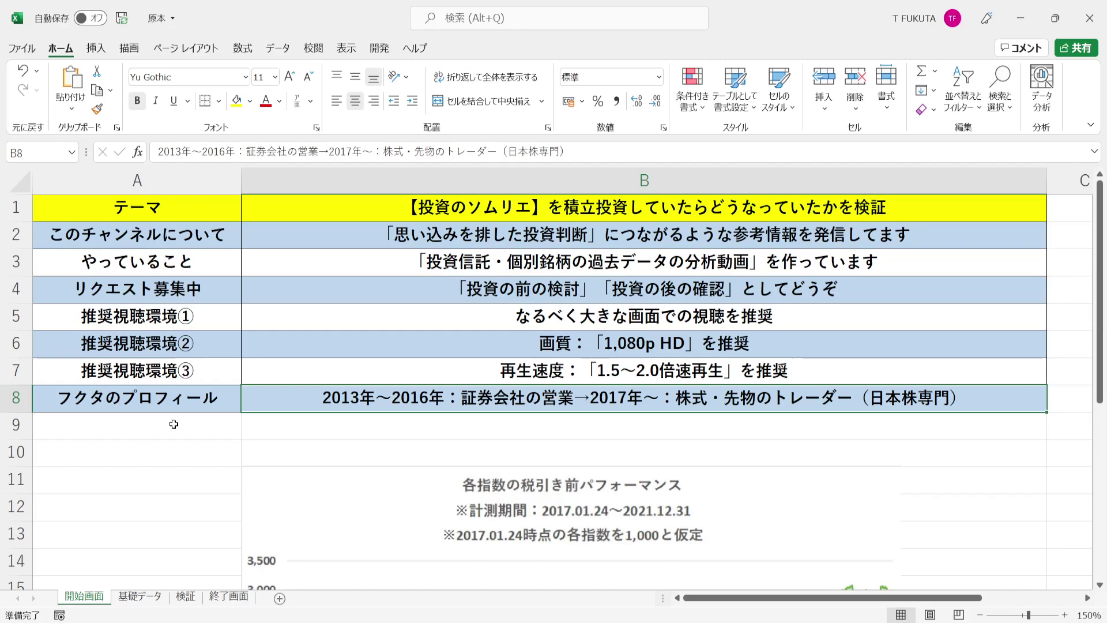
pyautogui.press('Left')
pyautogui.hotkey('ctrl', 'Down')
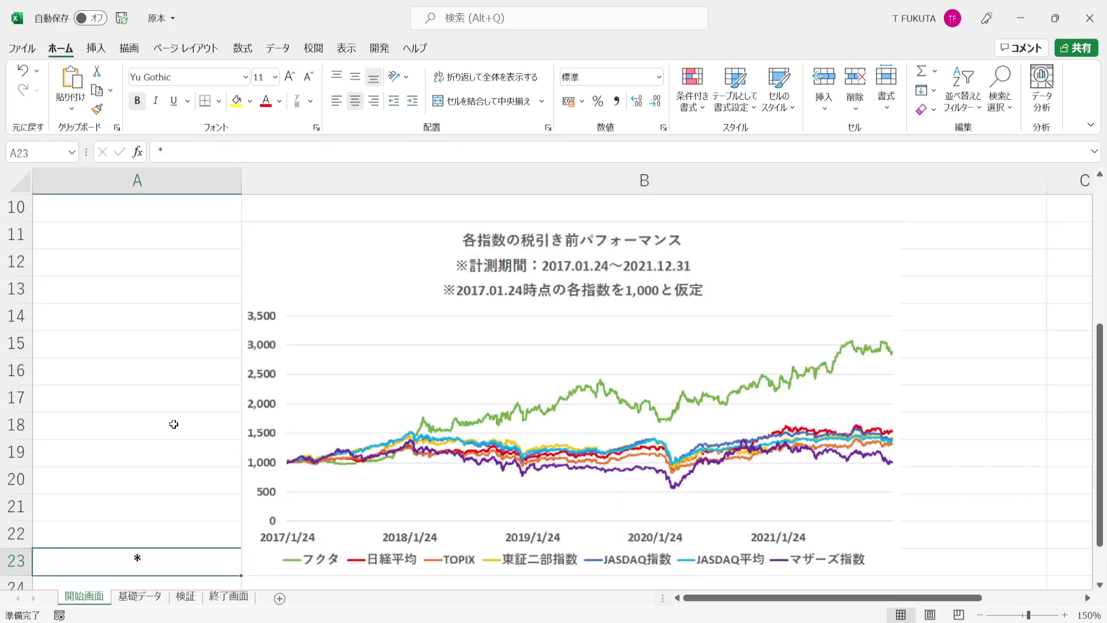
# - Open the 基礎データ sheet and review the fund's name, start date, investment targets, redemption date and trust fee
pyautogui.hotkey('ctrl', 'pagedown')
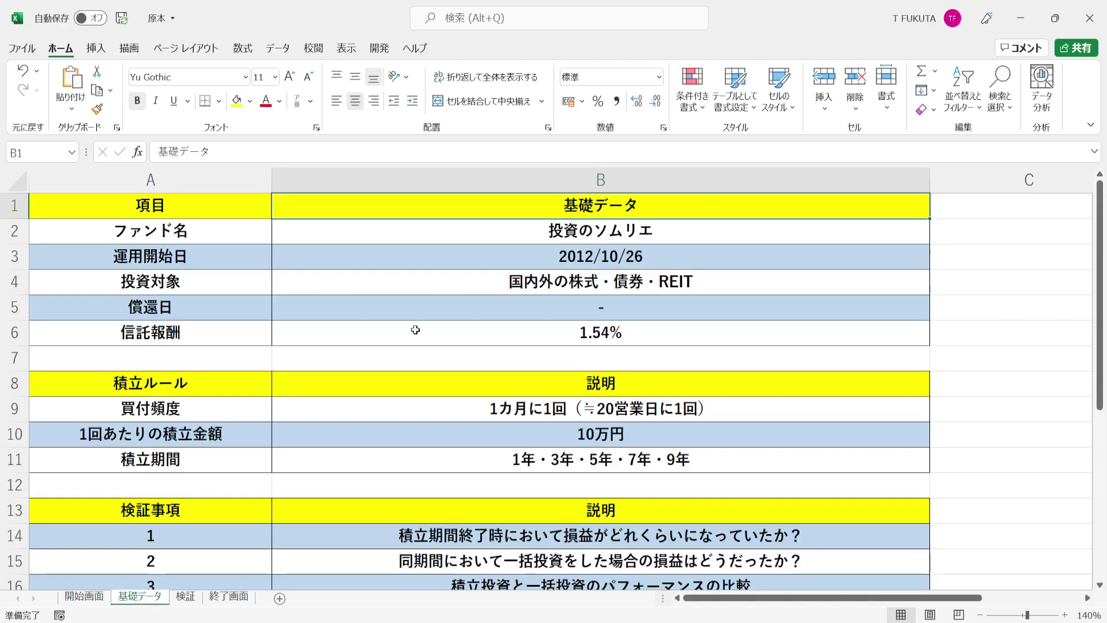
pyautogui.click(322, 230)
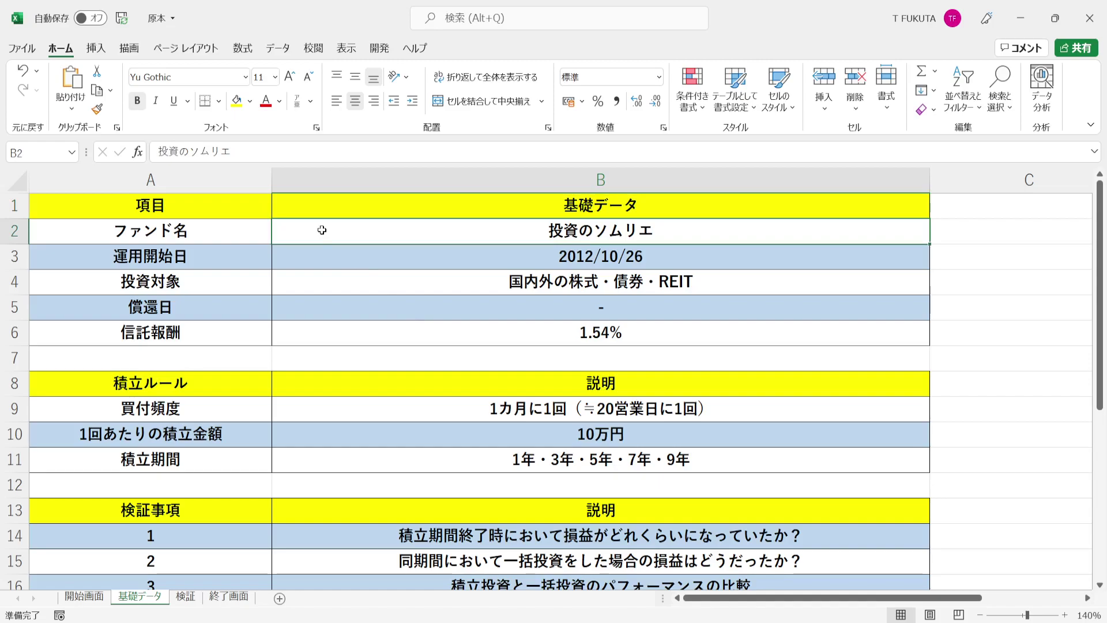
pyautogui.click(333, 256)
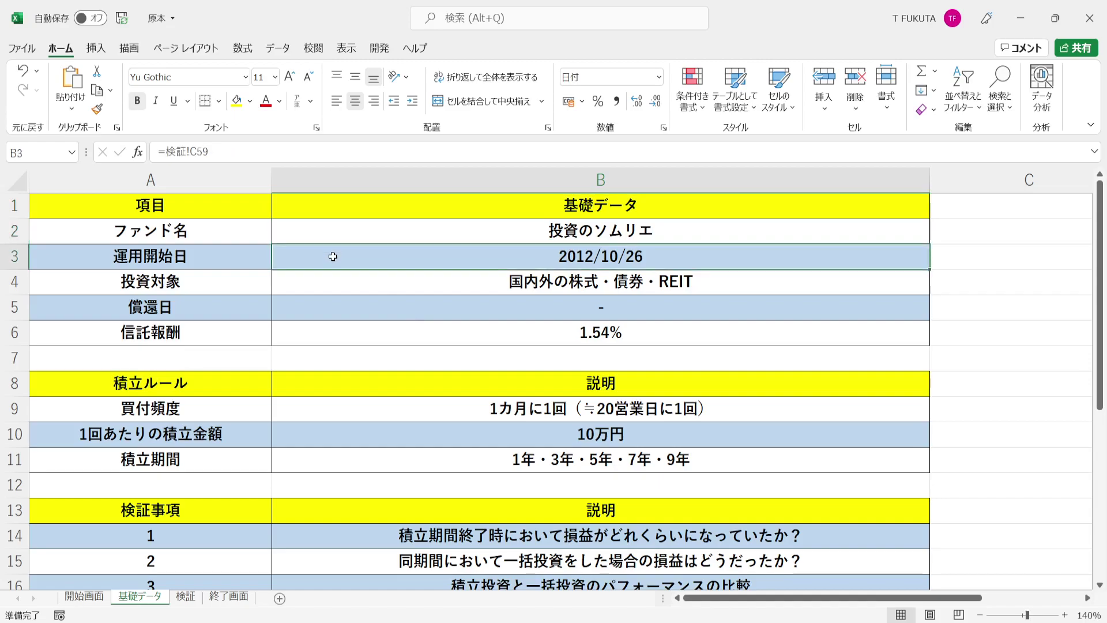
pyautogui.click(341, 287)
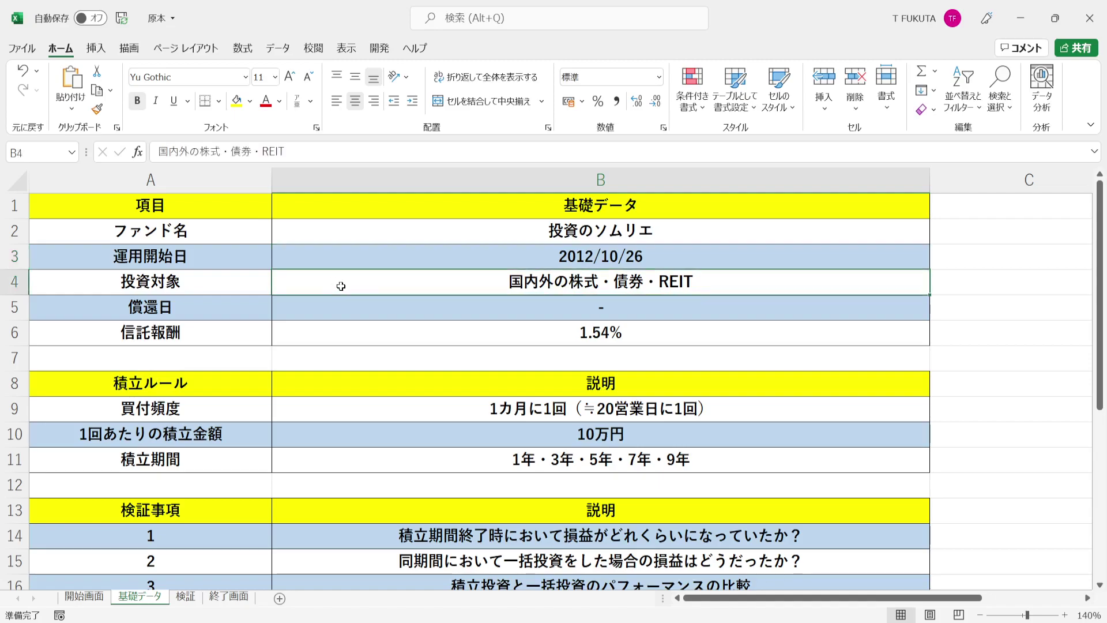
pyautogui.click(334, 307)
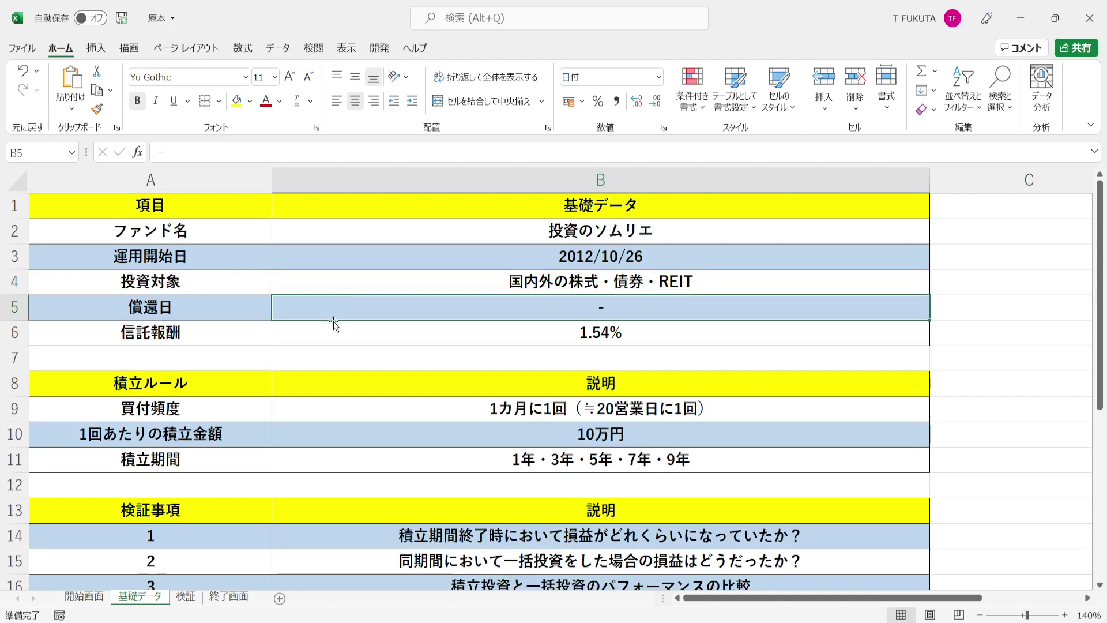
pyautogui.click(334, 333)
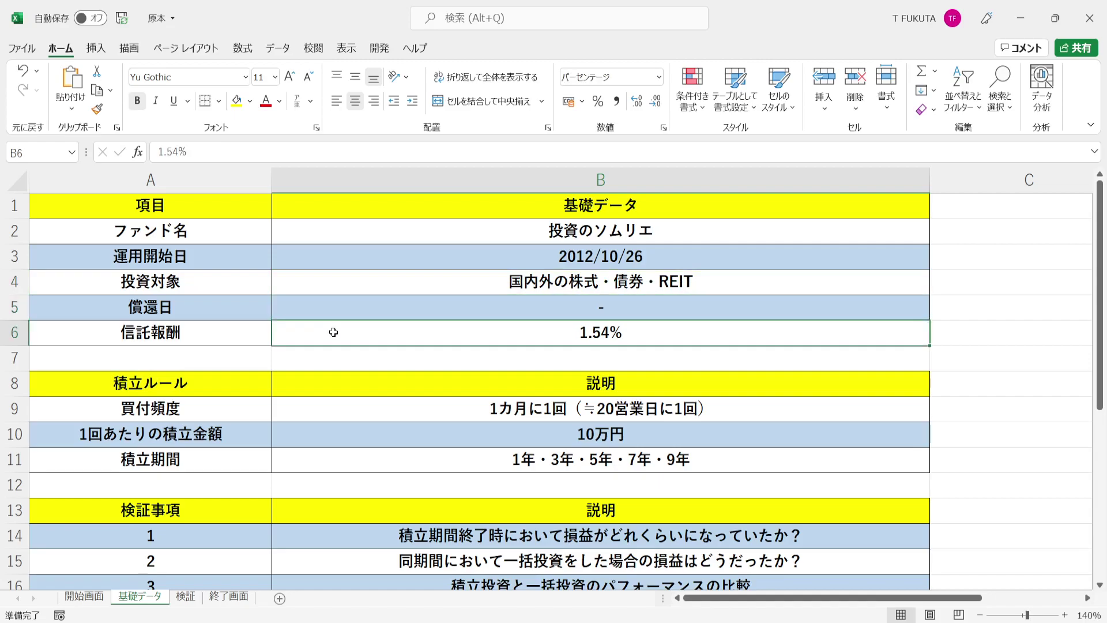
# - Review the 積立ルール table row by row, covering purchase frequency, amount per contribution and accumulation periods
pyautogui.click(249, 385)
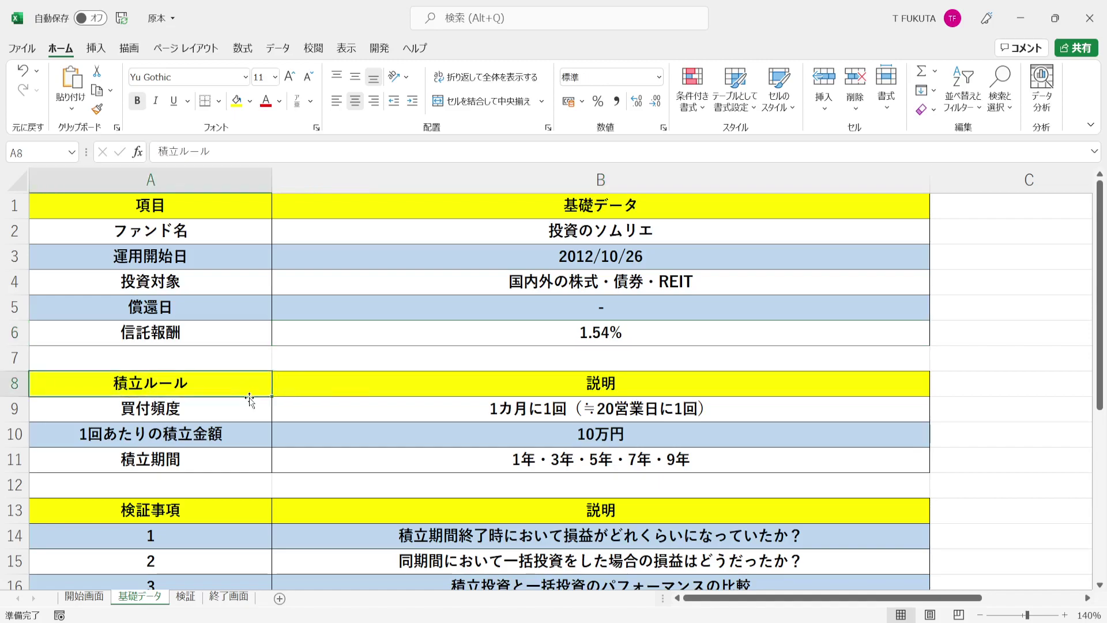
pyautogui.click(246, 404)
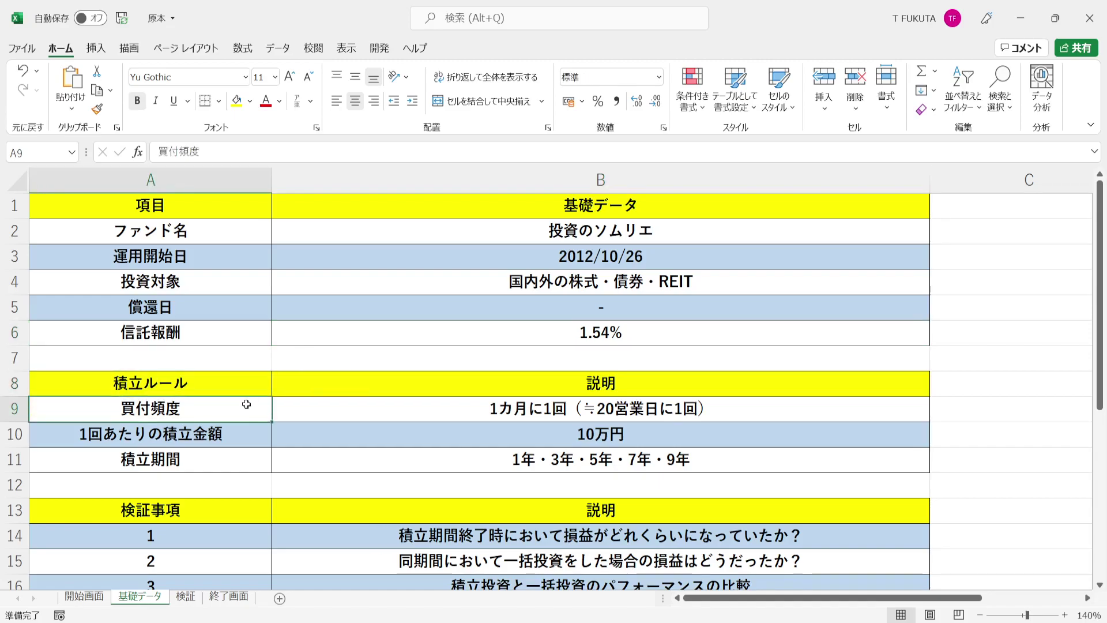
pyautogui.click(327, 411)
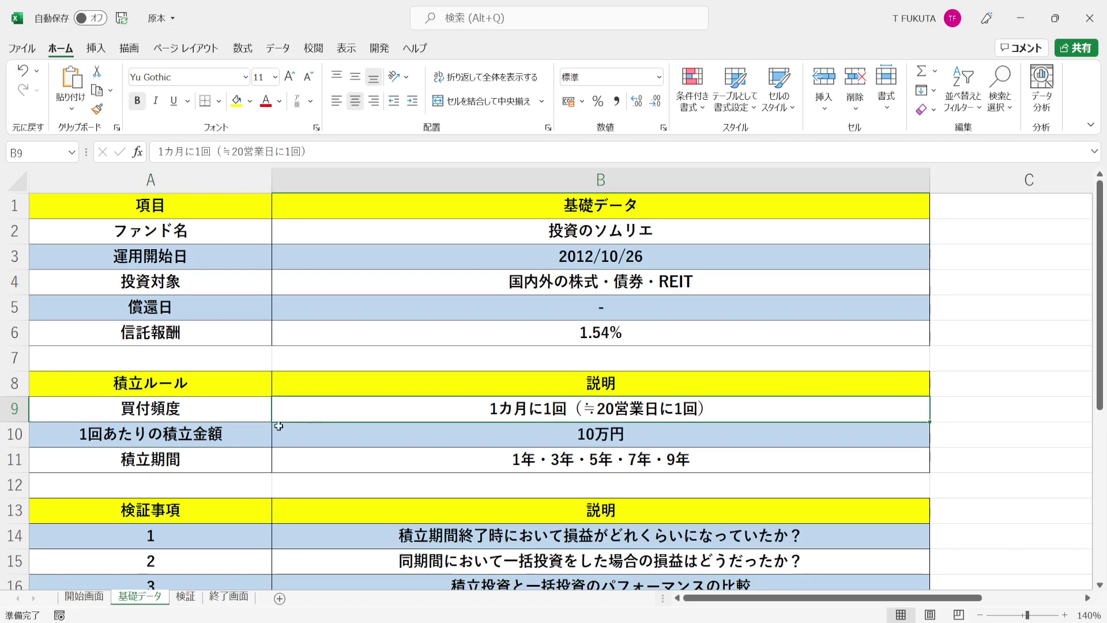
pyautogui.click(259, 433)
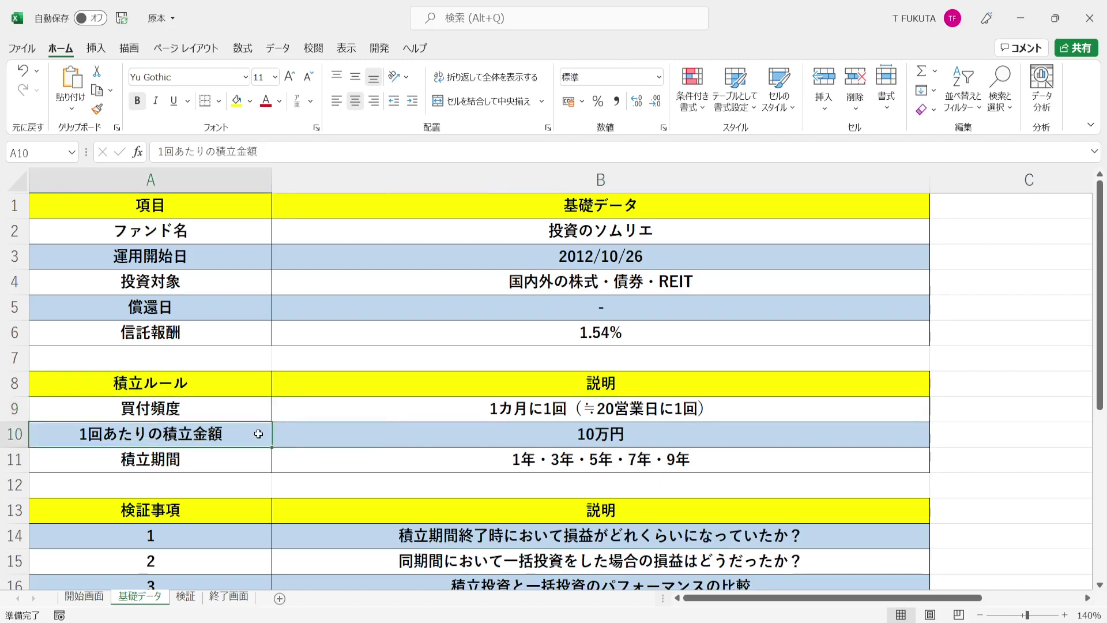
pyautogui.click(351, 438)
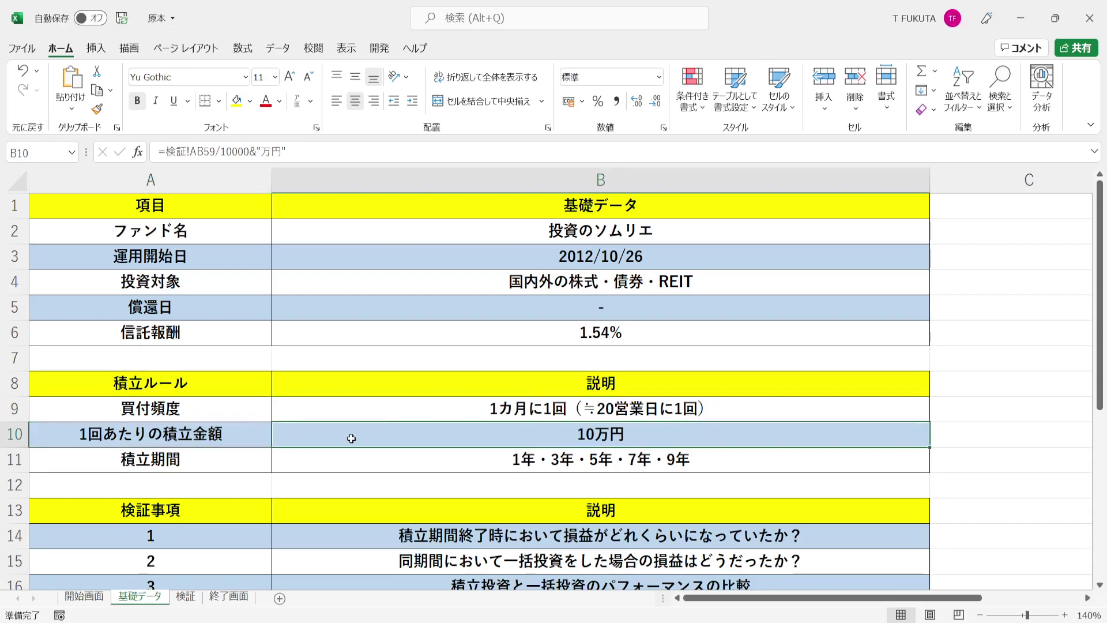
pyautogui.click(268, 457)
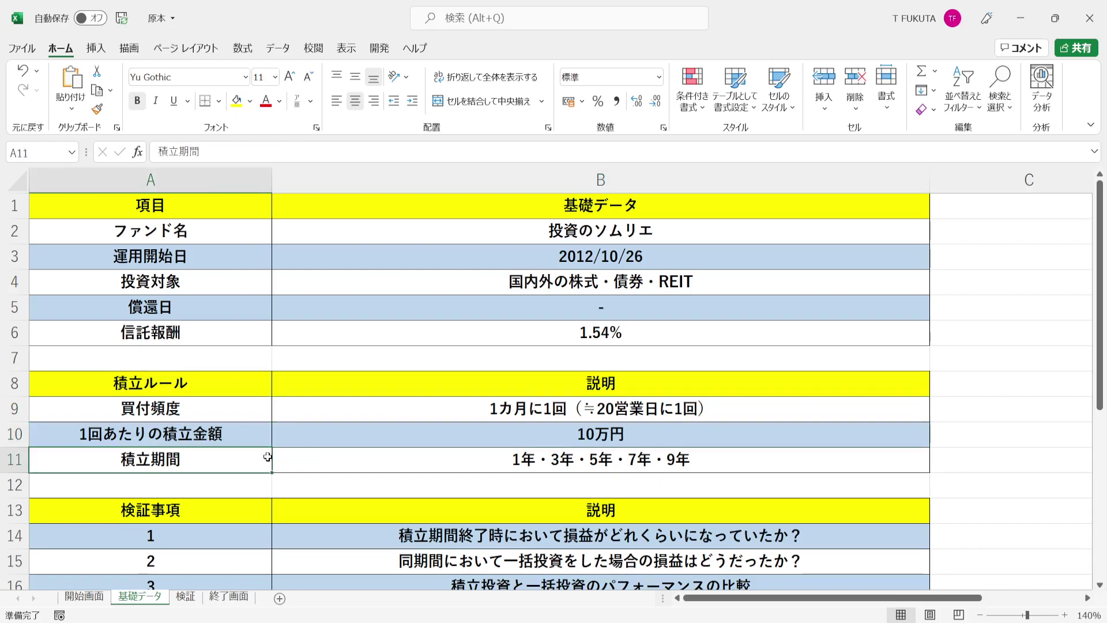
pyautogui.click(308, 461)
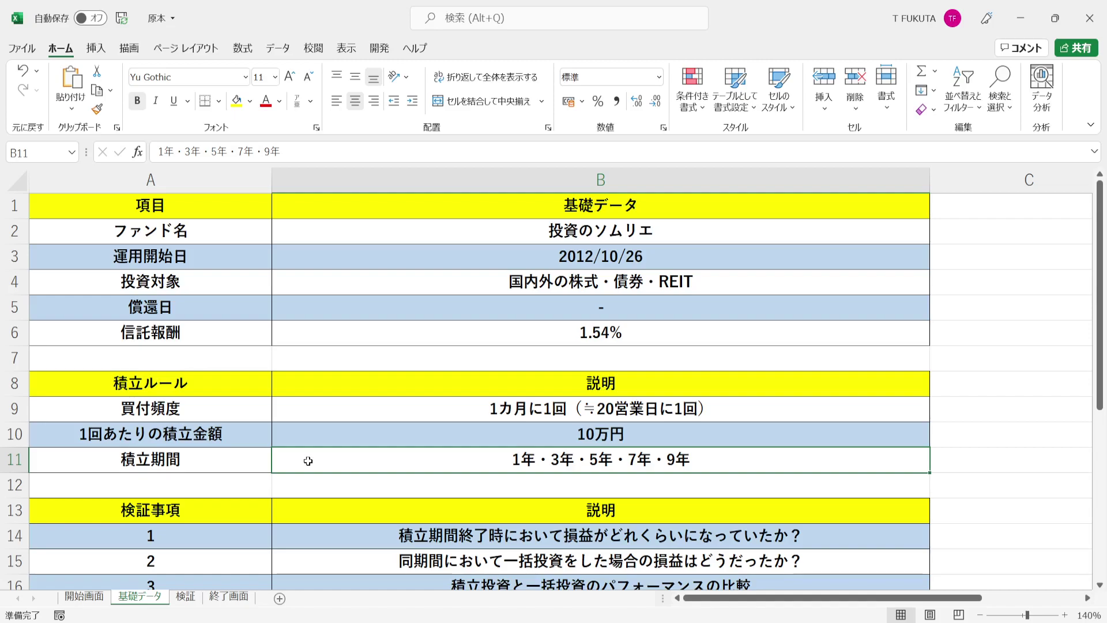
# - Examine the three 検証事項 entries in B14 to B16 and the verification period in B17
pyautogui.hotkey('ctrl', 'Down')
pyautogui.hotkey('ctrl', 'Down')
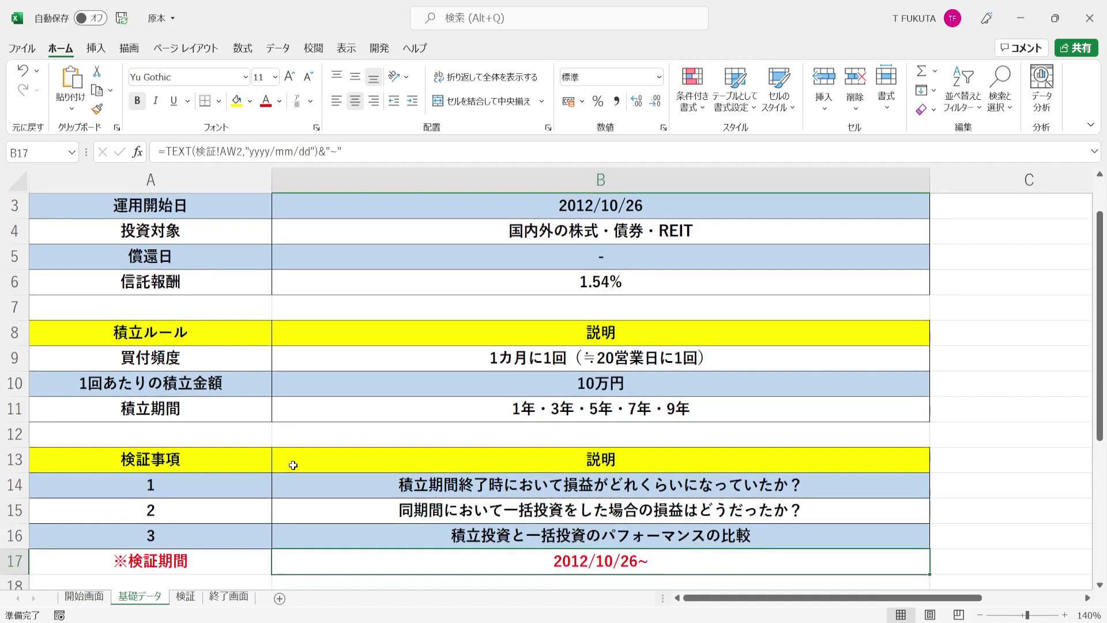
pyautogui.click(288, 483)
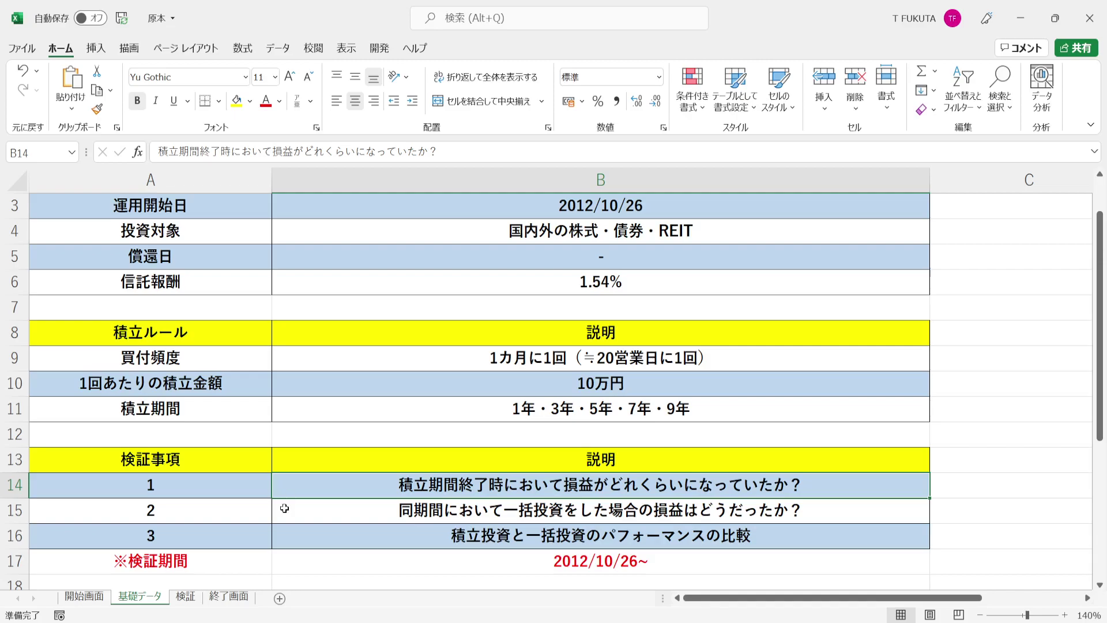
pyautogui.click(285, 509)
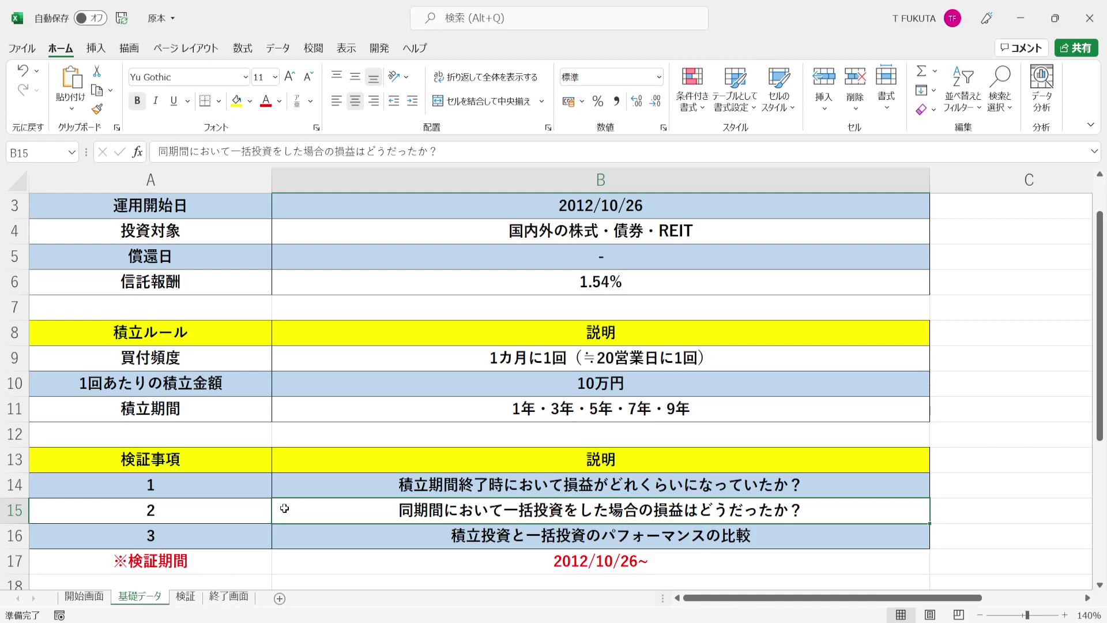
pyautogui.click(298, 537)
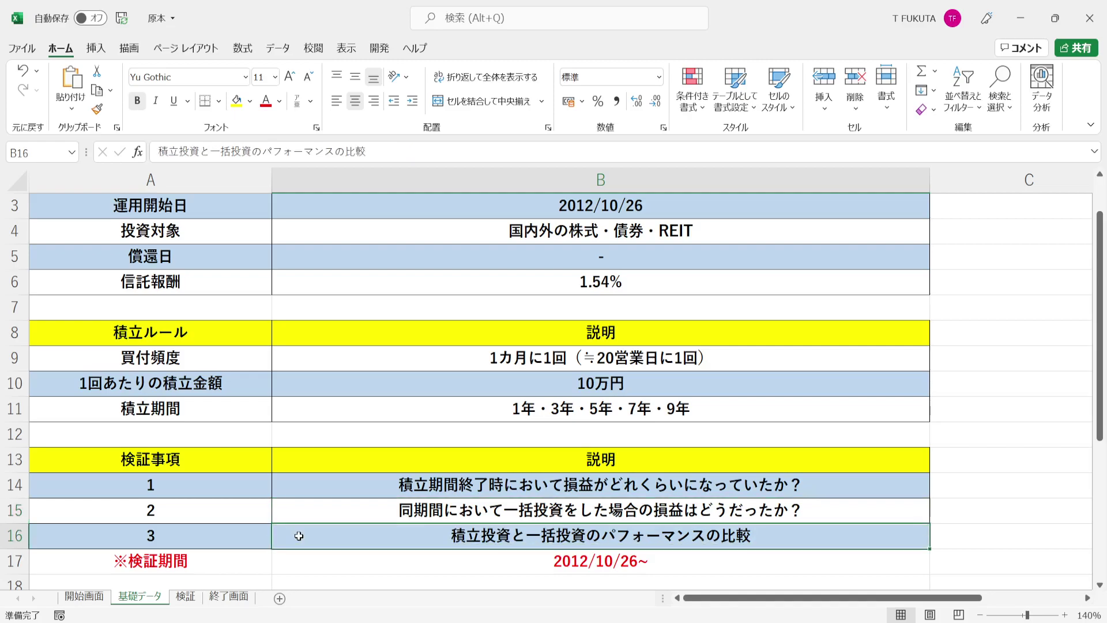
pyautogui.press('Down')
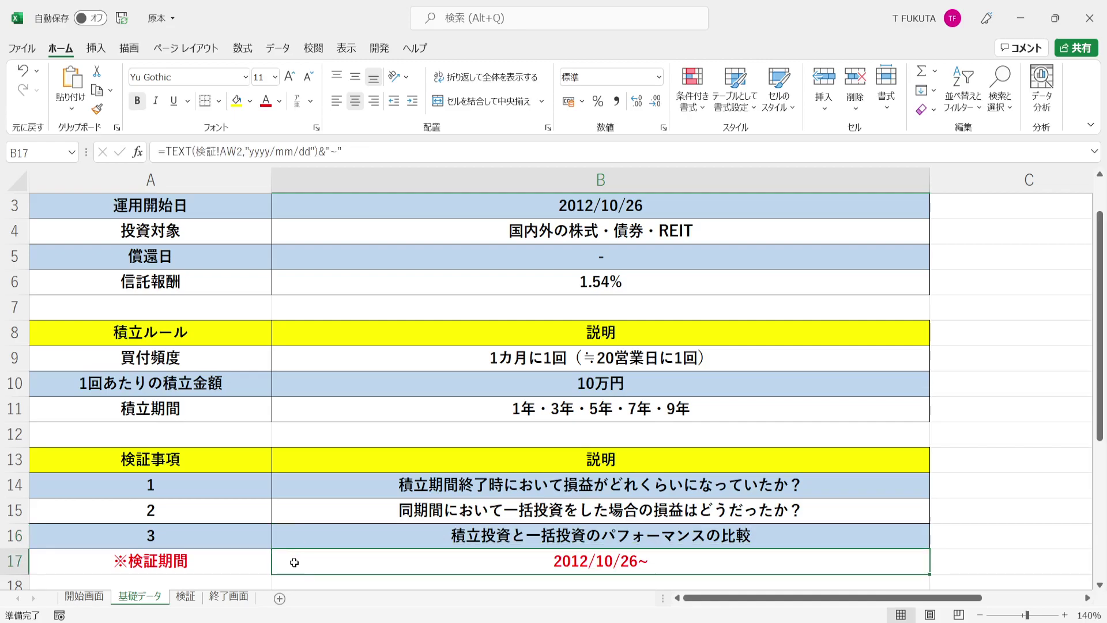
# - Examine the リターンの種類 table in rows 20 to 22, ending on the 分配金込み row
pyautogui.press('Down')
pyautogui.press('Down')
pyautogui.press('Down')
pyautogui.press('Down')
pyautogui.press('Down')
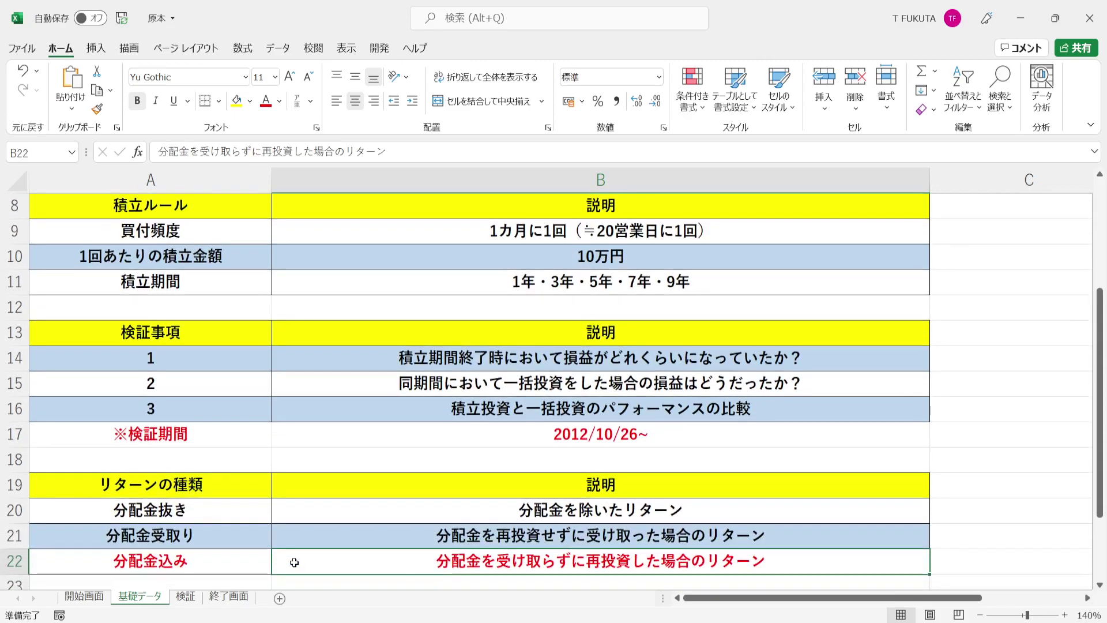
pyautogui.moveTo(14, 510); pyautogui.dragTo(14, 555)
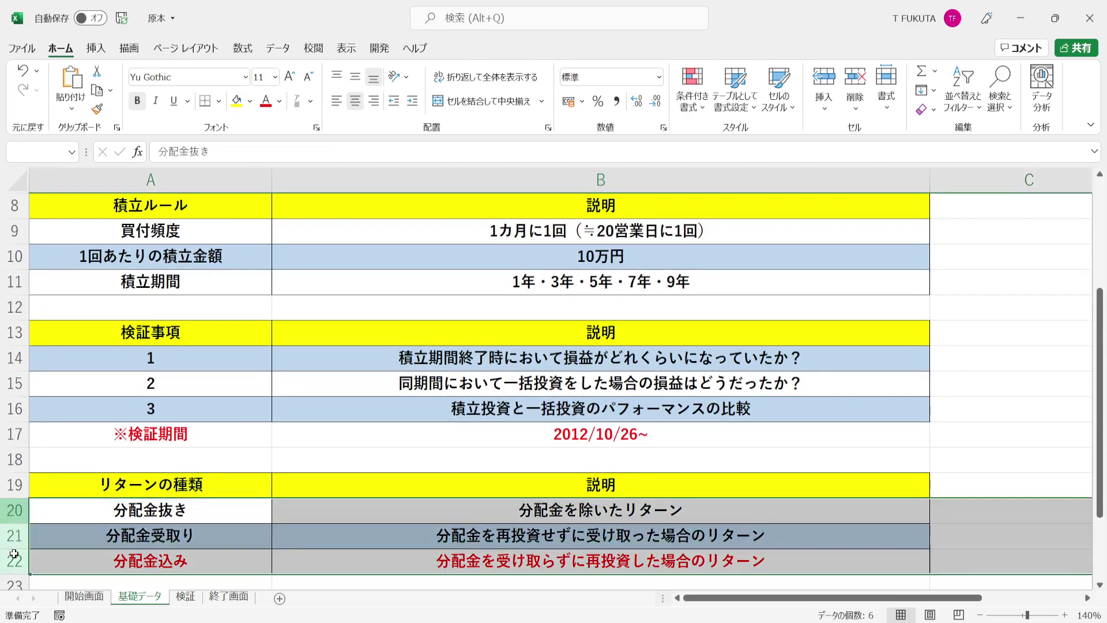
pyautogui.click(340, 562)
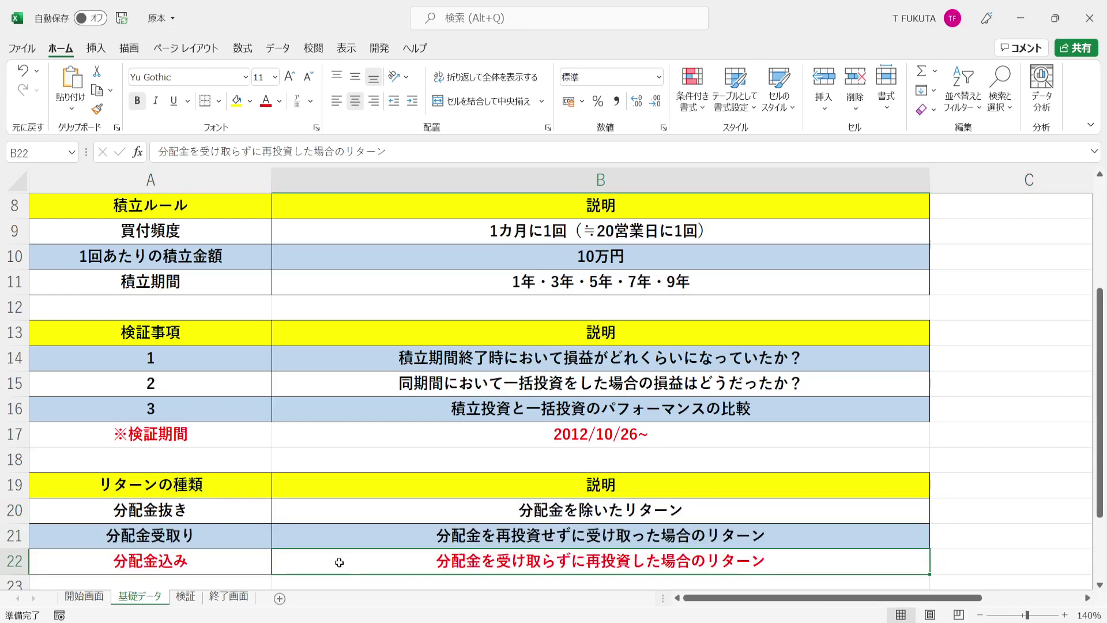
pyautogui.press('Left')
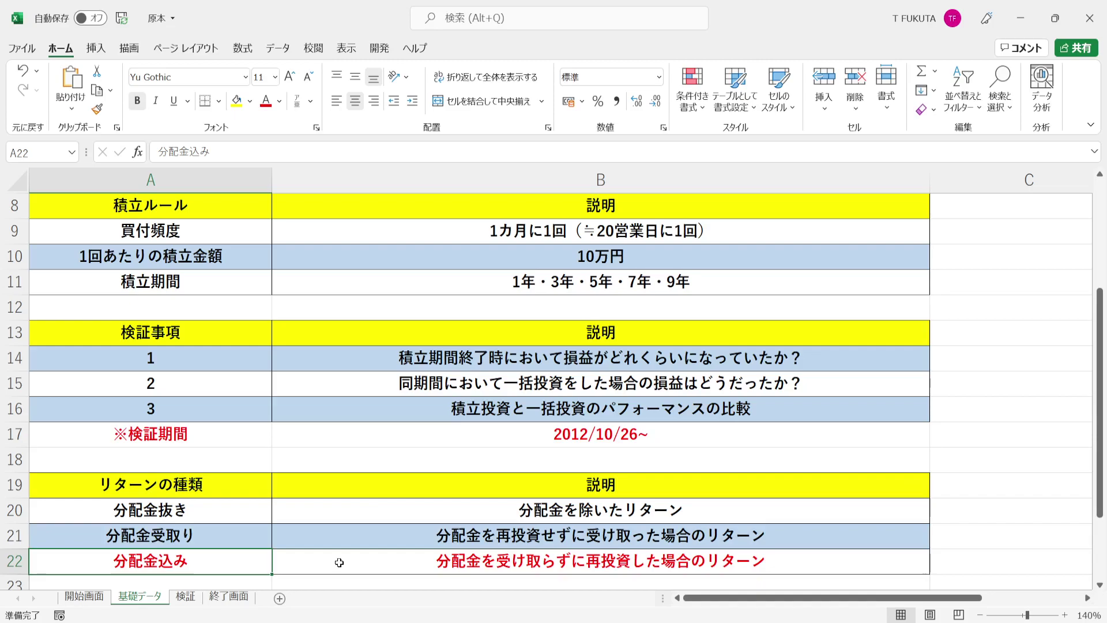
# - Read the two 注意事項 explanations in cells B25 and B26
pyautogui.press('Down')
pyautogui.press('Down')
pyautogui.press('Down')
pyautogui.press('Down')
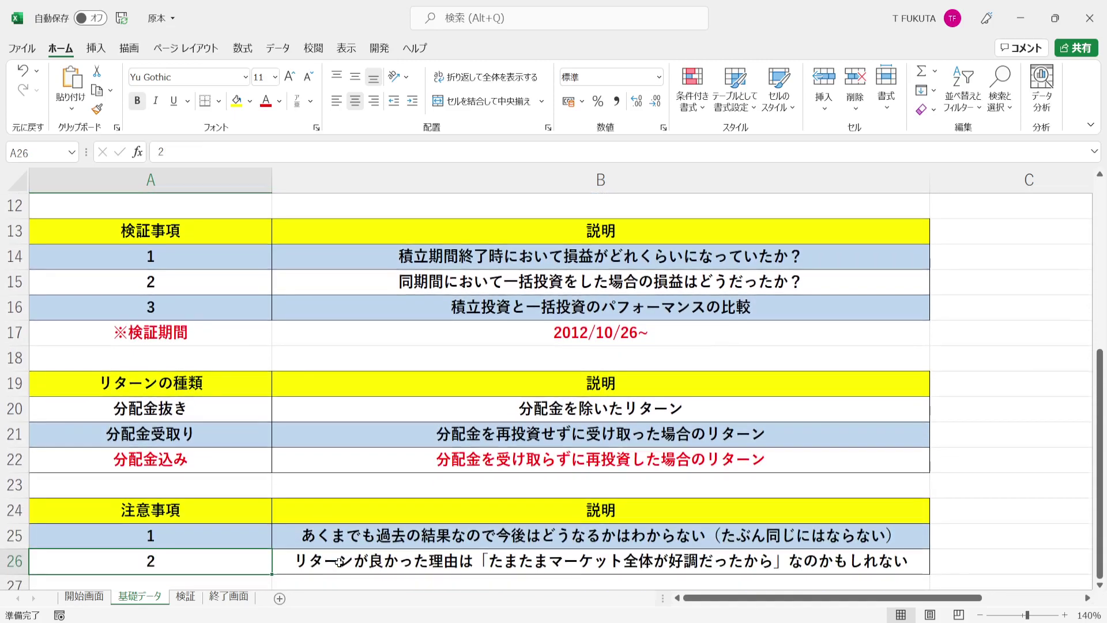
pyautogui.click(287, 541)
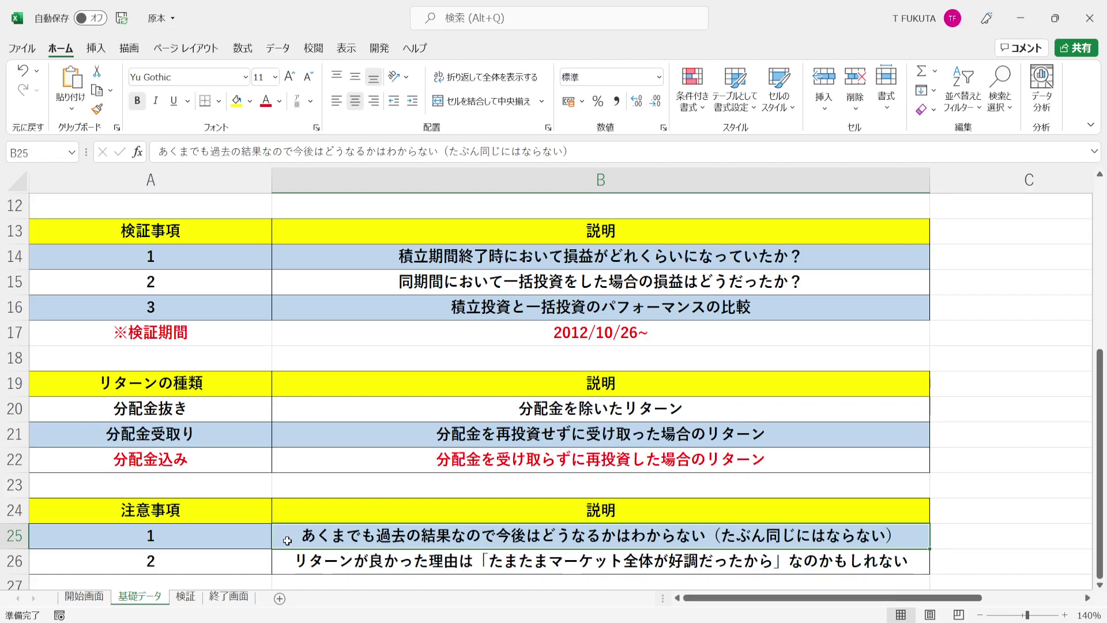
pyautogui.click(280, 560)
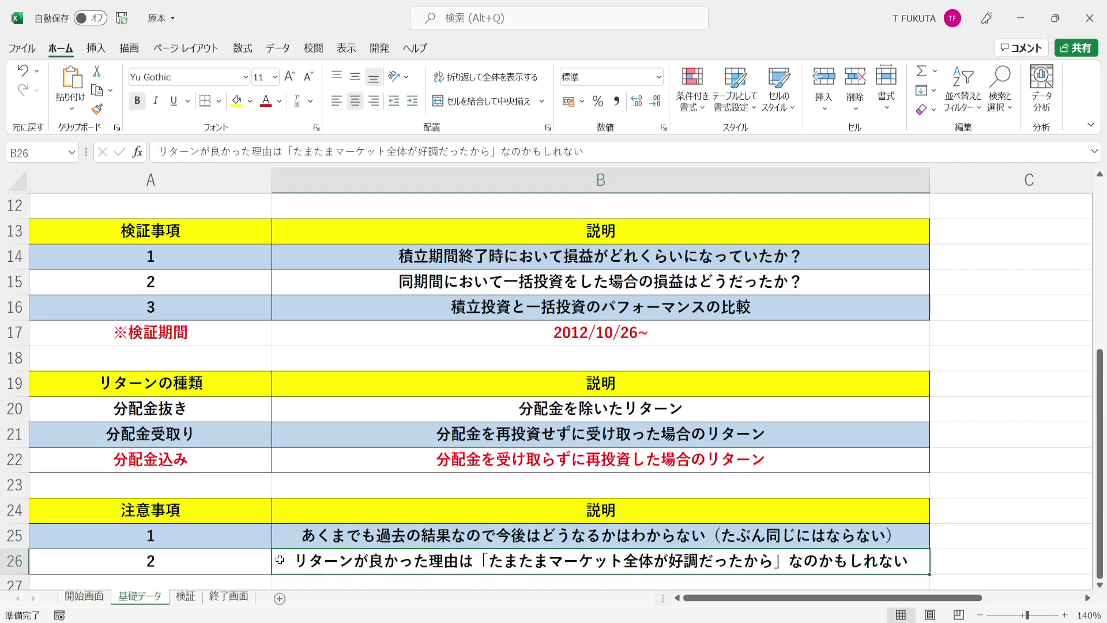
# - Open the 検証 sheet and review its header: the date range in AW2:AW3, the accumulation periods in AX4:BB4 and the return type in AW4
pyautogui.click(186, 598)
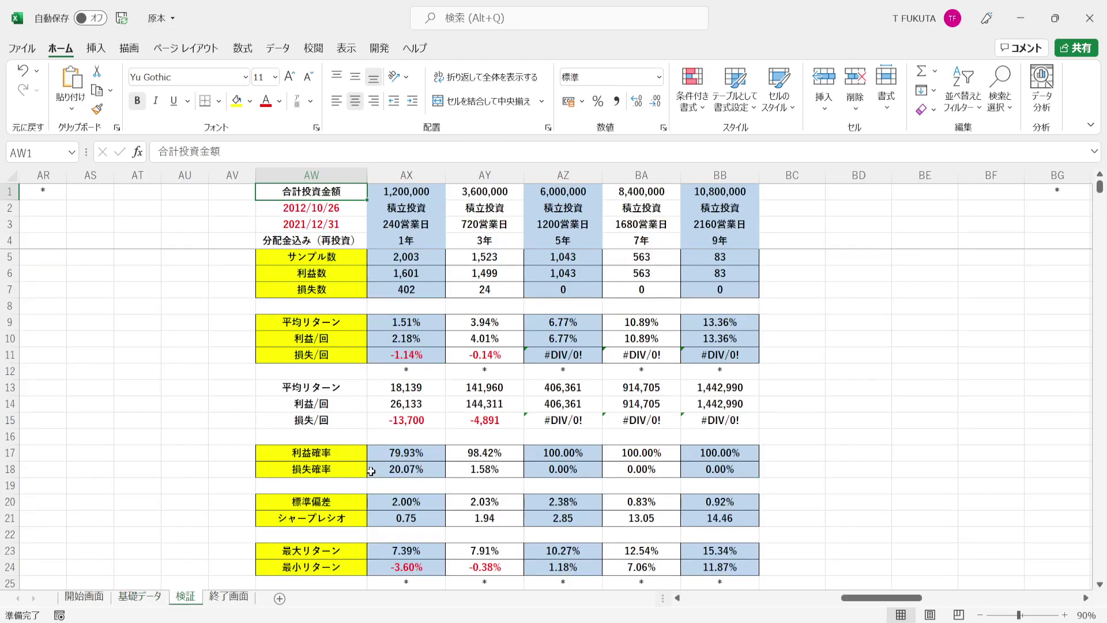
pyautogui.click(266, 208)
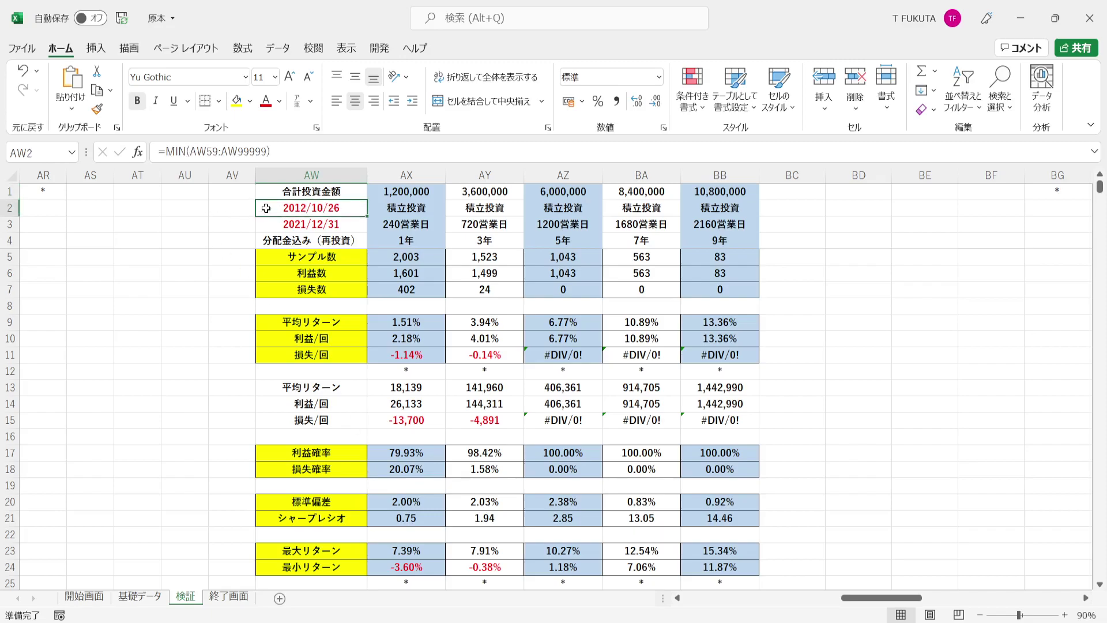
pyautogui.moveTo(266, 208); pyautogui.dragTo(264, 226)
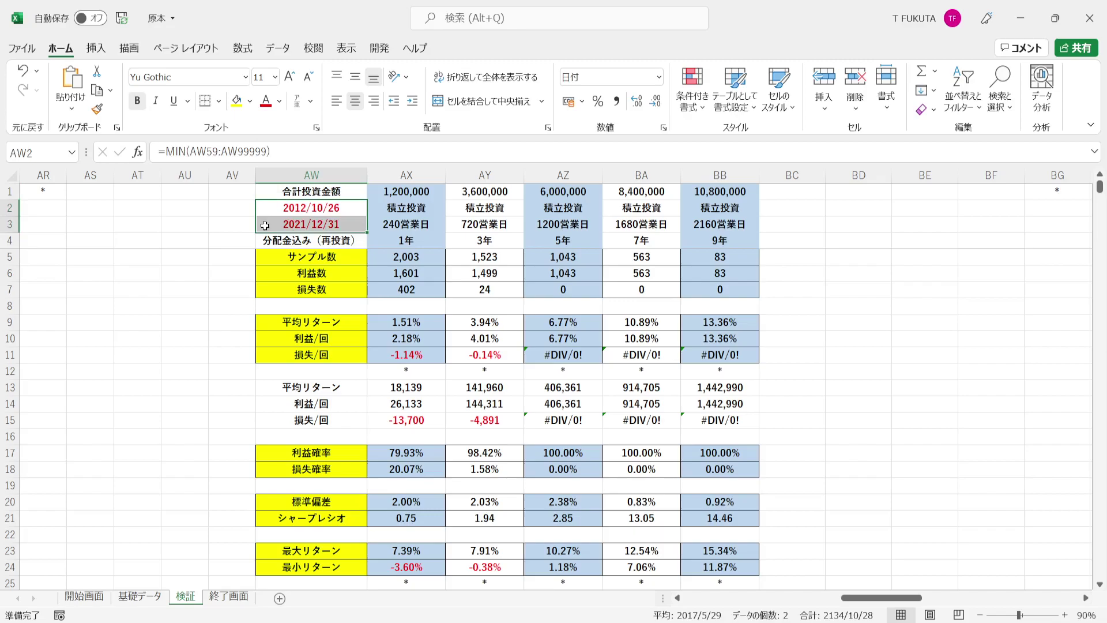
pyautogui.moveTo(441, 241); pyautogui.dragTo(700, 247)
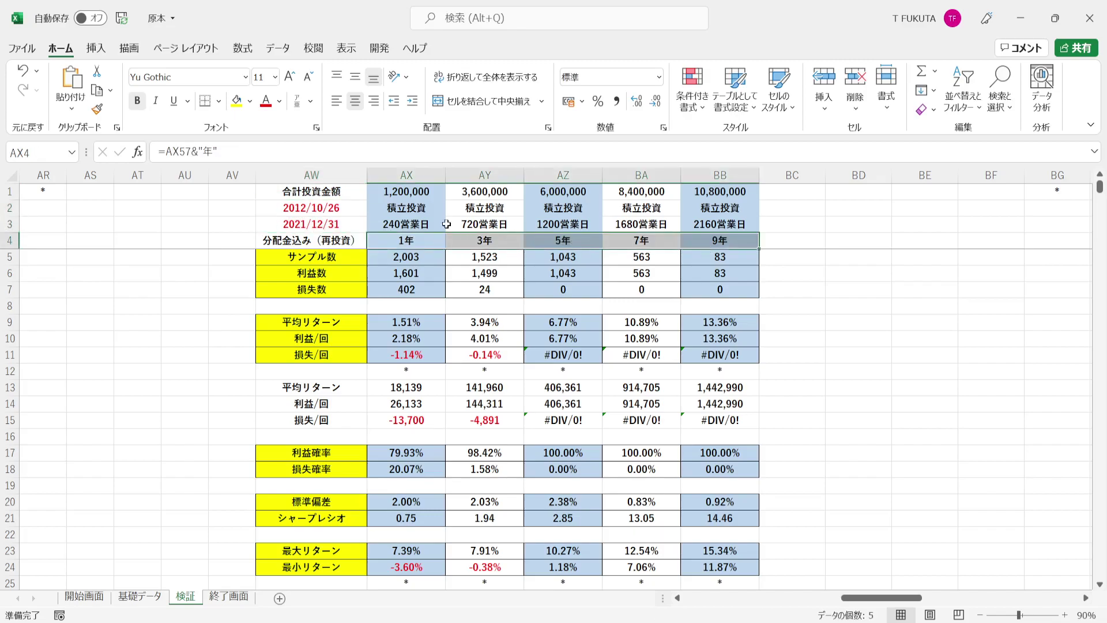
pyautogui.click(310, 240)
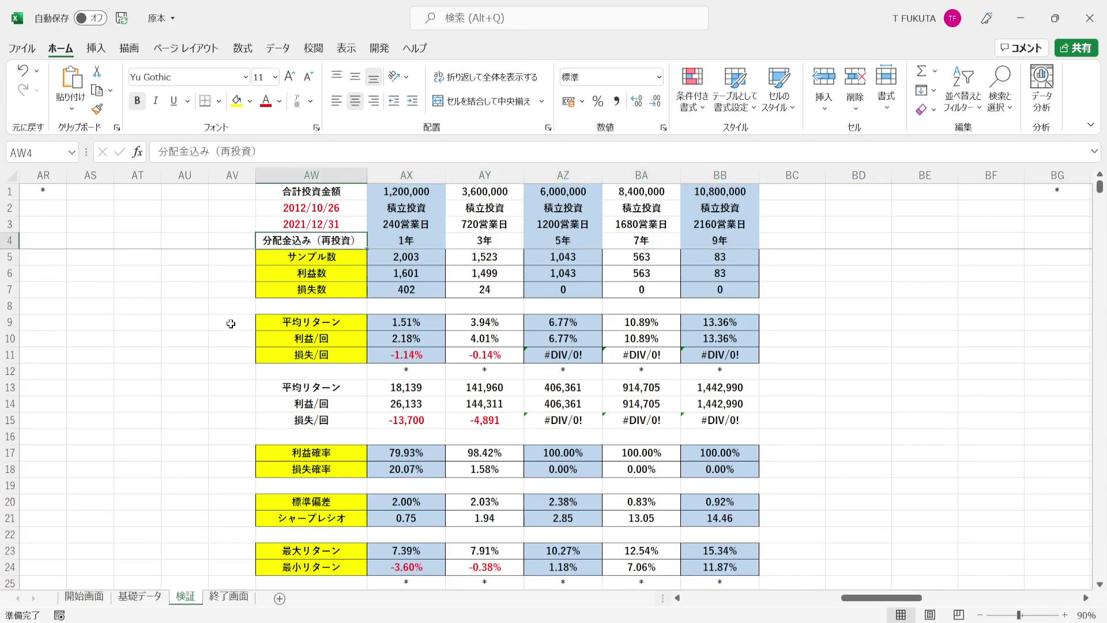
# - Examine the 1年 column's サンプル数 in AX5 against the date range in AW2:AW3, the period in AX4 and the total invested in AX1
pyautogui.click(419, 176)
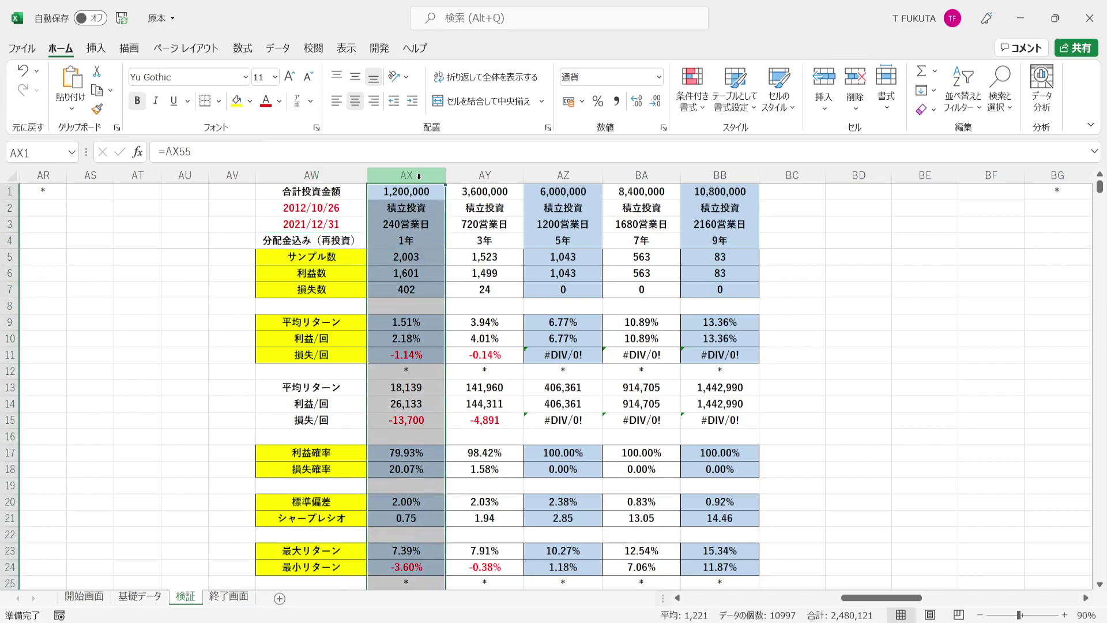
pyautogui.click(359, 256)
pyautogui.click(377, 257)
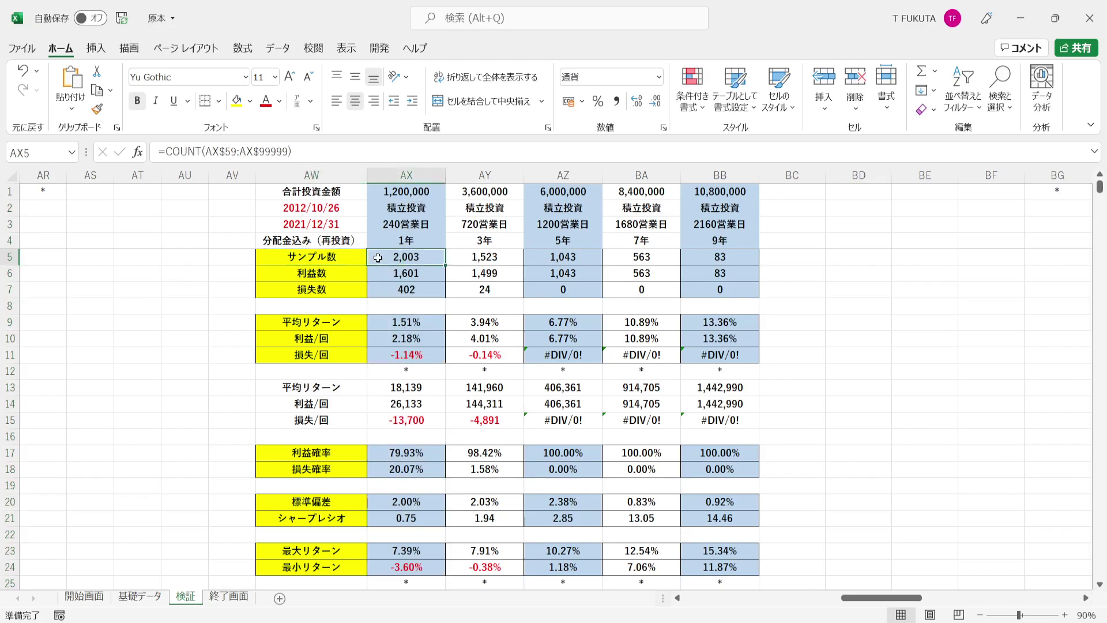
pyautogui.click(349, 209)
pyautogui.moveTo(349, 210); pyautogui.dragTo(348, 223)
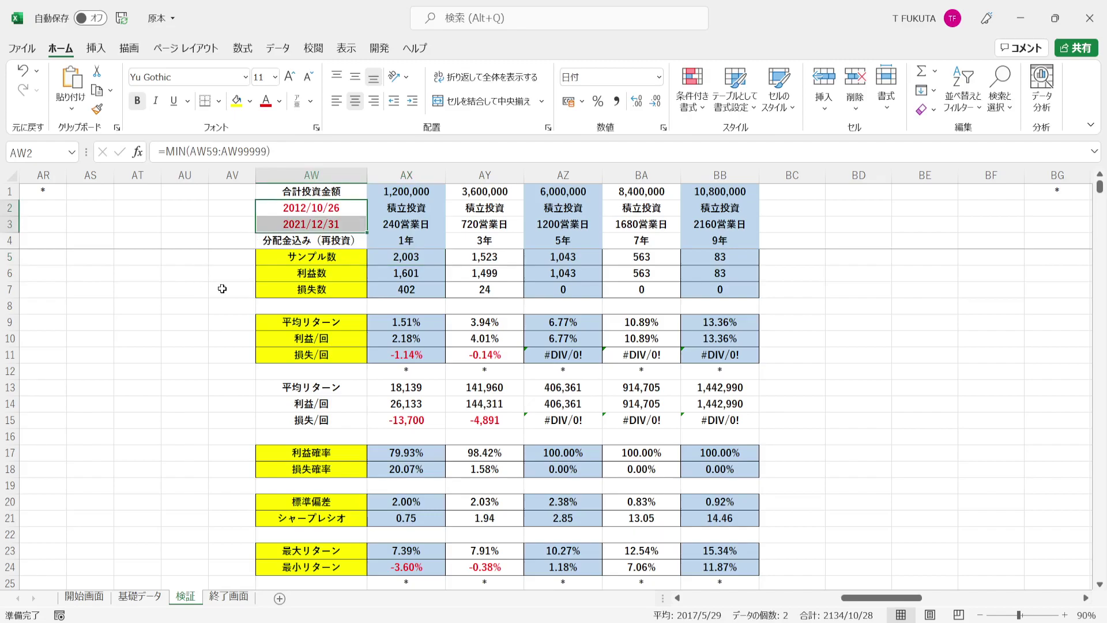
pyautogui.click(433, 243)
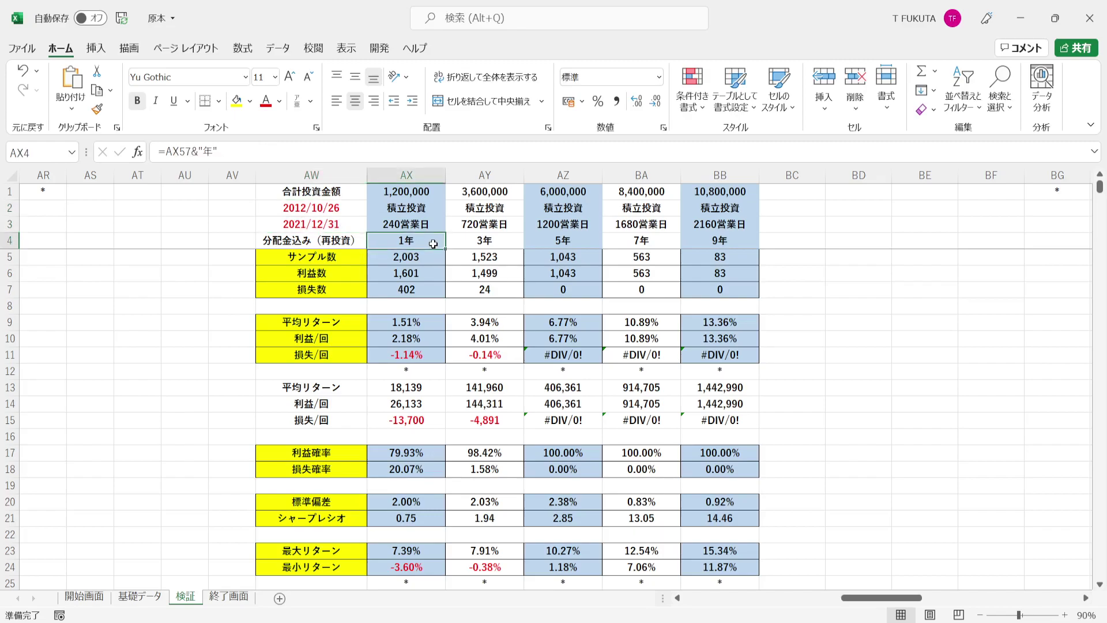
pyautogui.click(376, 258)
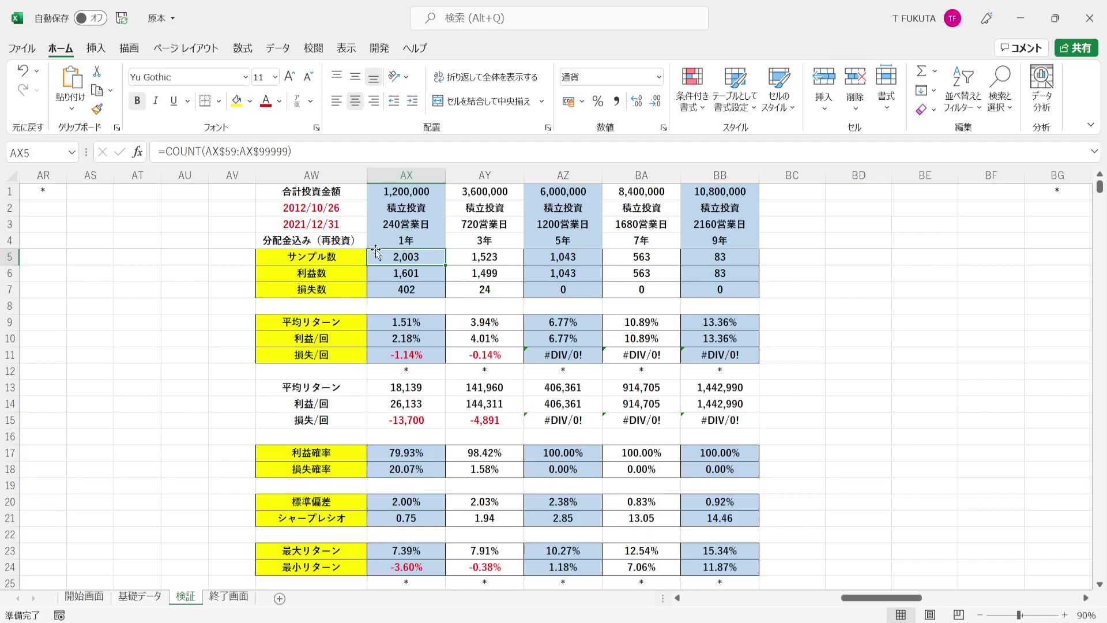
pyautogui.click(375, 239)
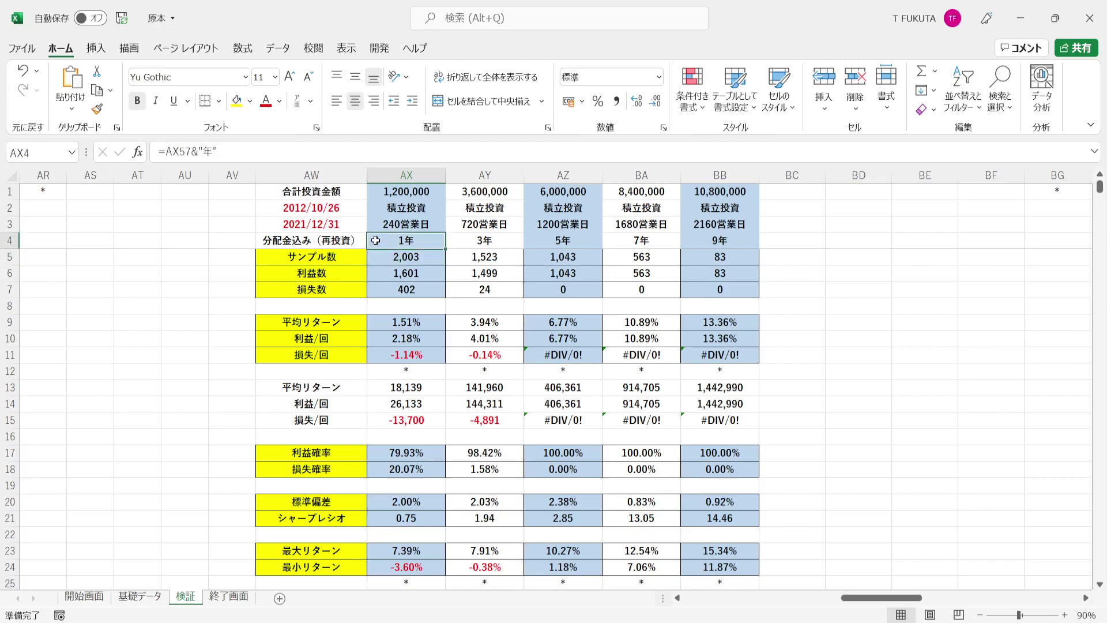
pyautogui.click(374, 189)
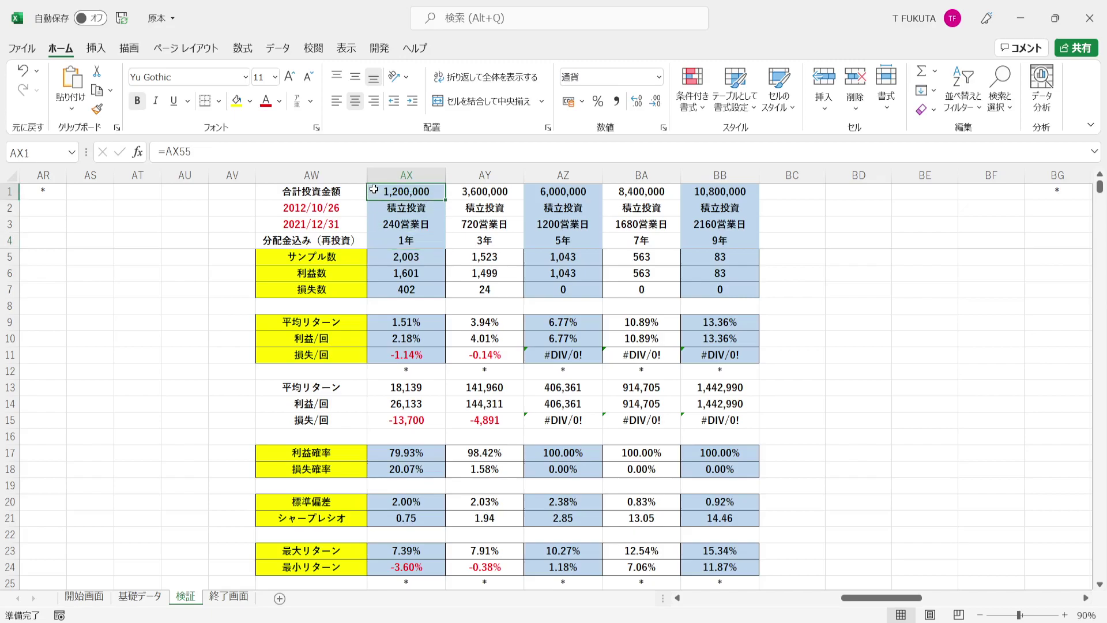
# - Compare the 1年 column's profit and loss counts with their probabilities in AX17:AX18 and average profit and loss rates in AX10:AX11
pyautogui.click(379, 260)
pyautogui.click(370, 452)
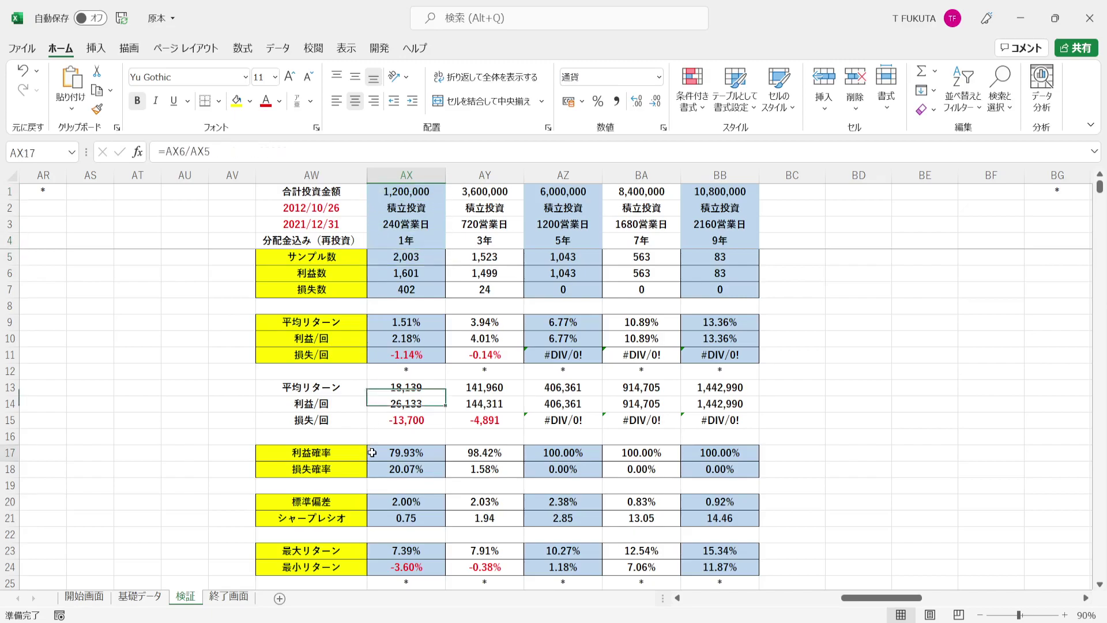
pyautogui.click(380, 276)
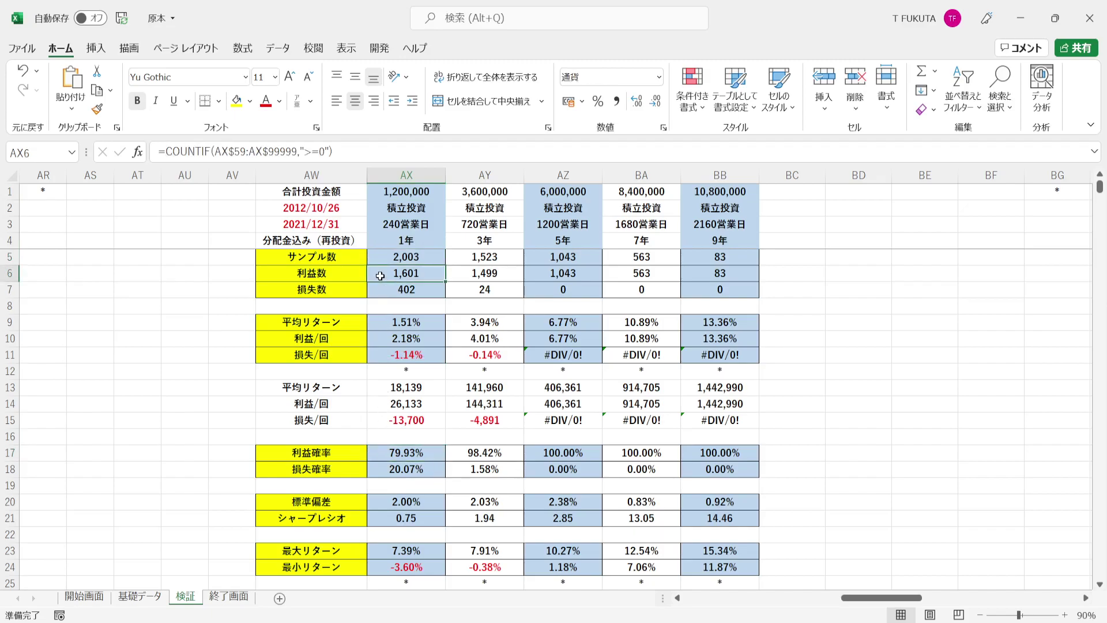
pyautogui.click(378, 340)
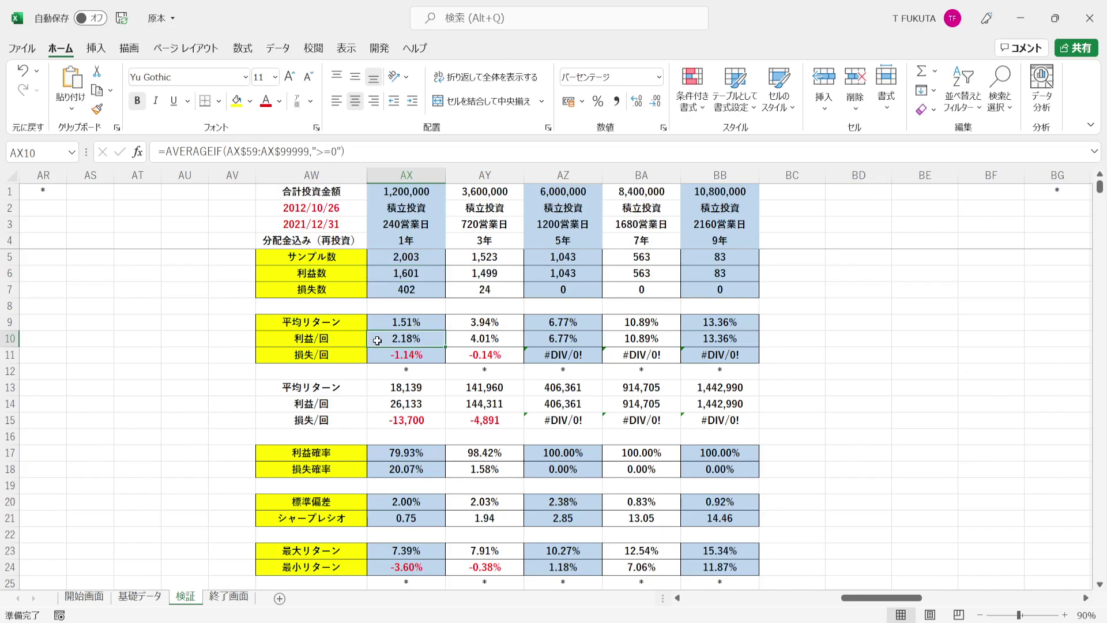
pyautogui.click(370, 468)
pyautogui.click(382, 288)
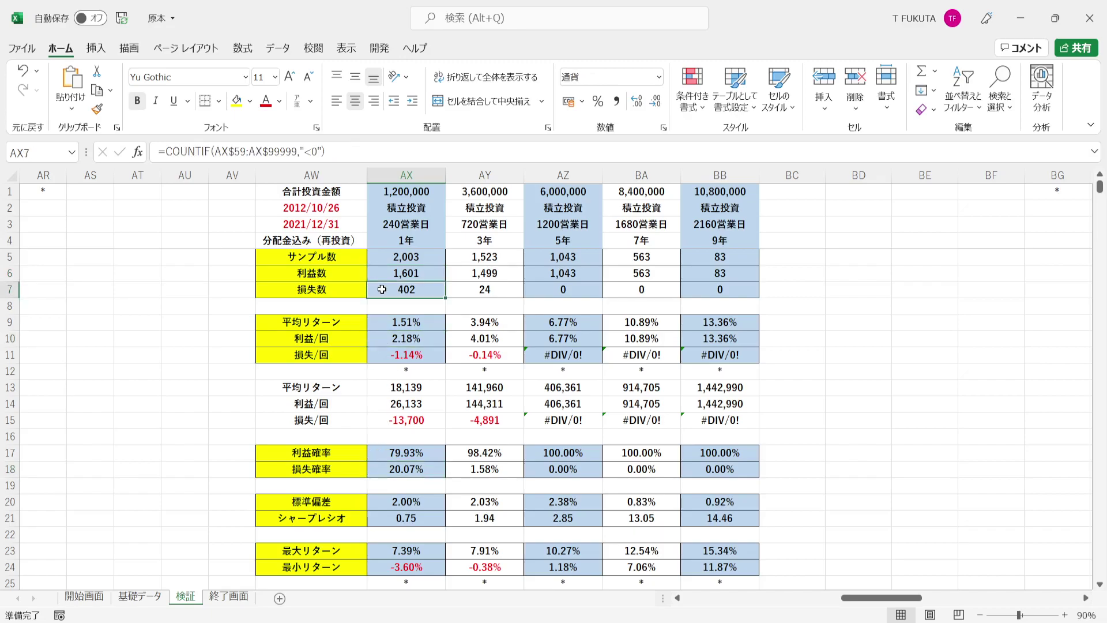
pyautogui.click(372, 356)
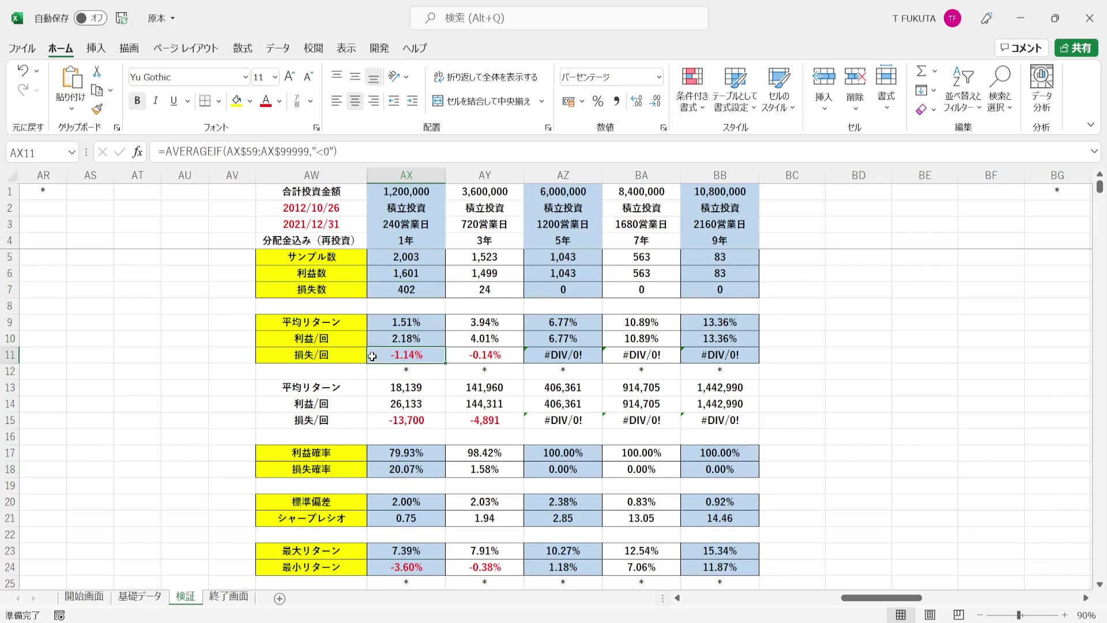
# - Examine the 1年 average return rates in AX9:AX11 alongside the invested total in AX1 and the corresponding money amounts in AX13:AX15
pyautogui.click(379, 323)
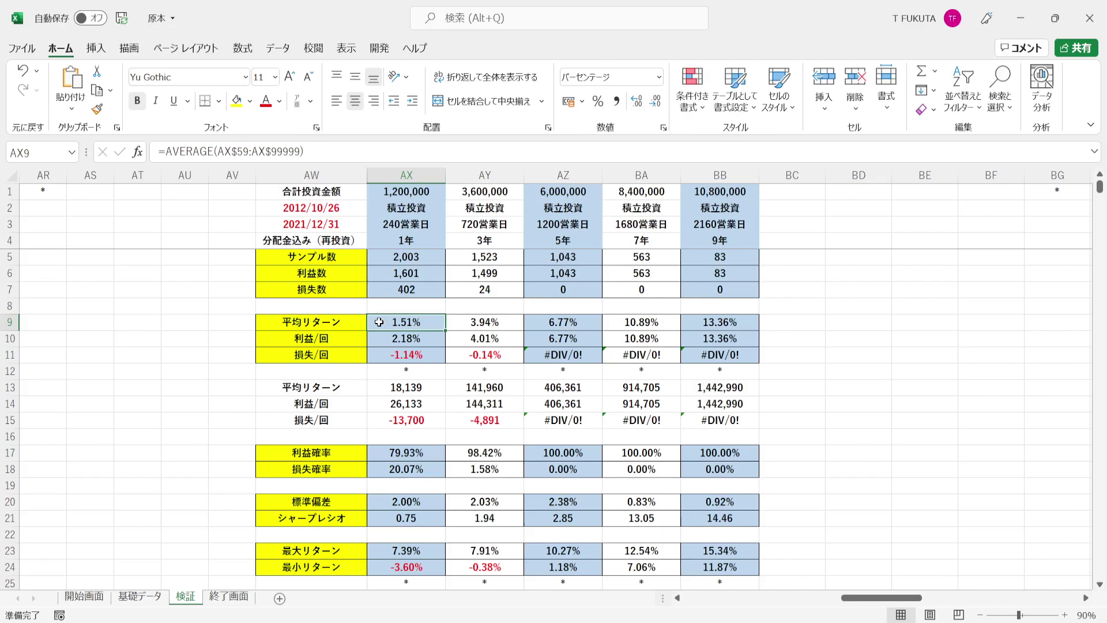
pyautogui.moveTo(377, 388); pyautogui.dragTo(377, 418)
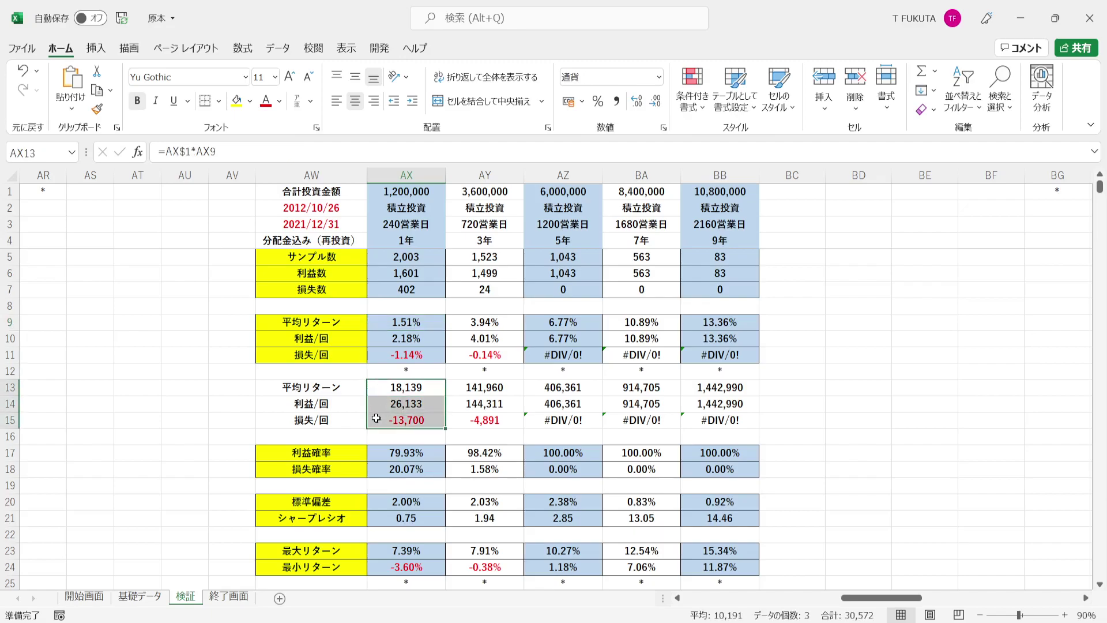
pyautogui.click(370, 323)
pyautogui.click(374, 340)
pyautogui.click(374, 355)
pyautogui.click(373, 193)
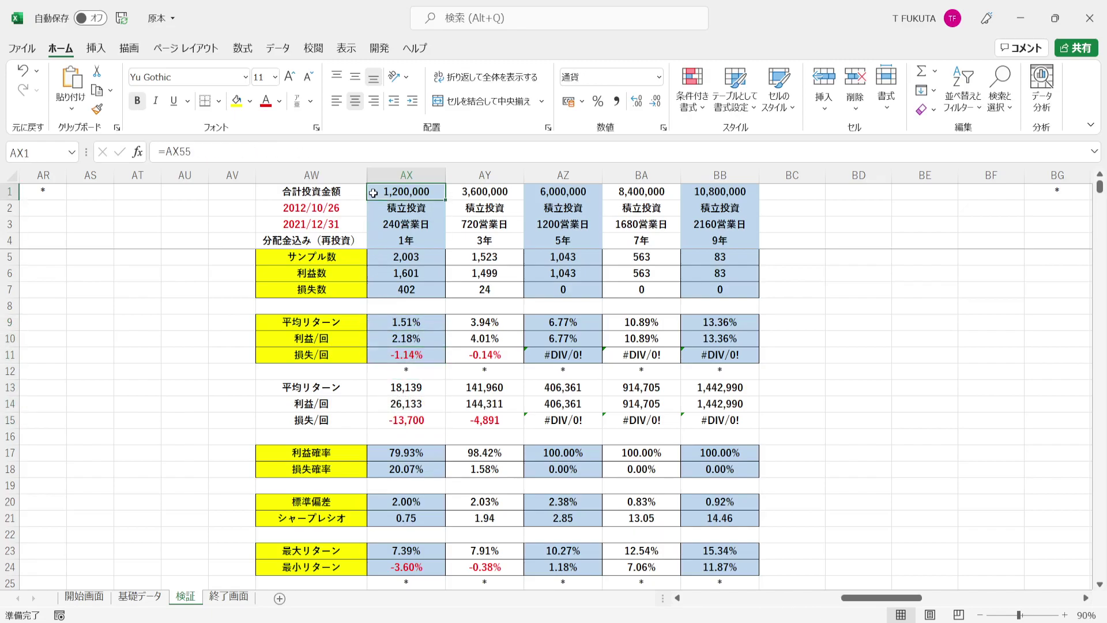
pyautogui.click(379, 392)
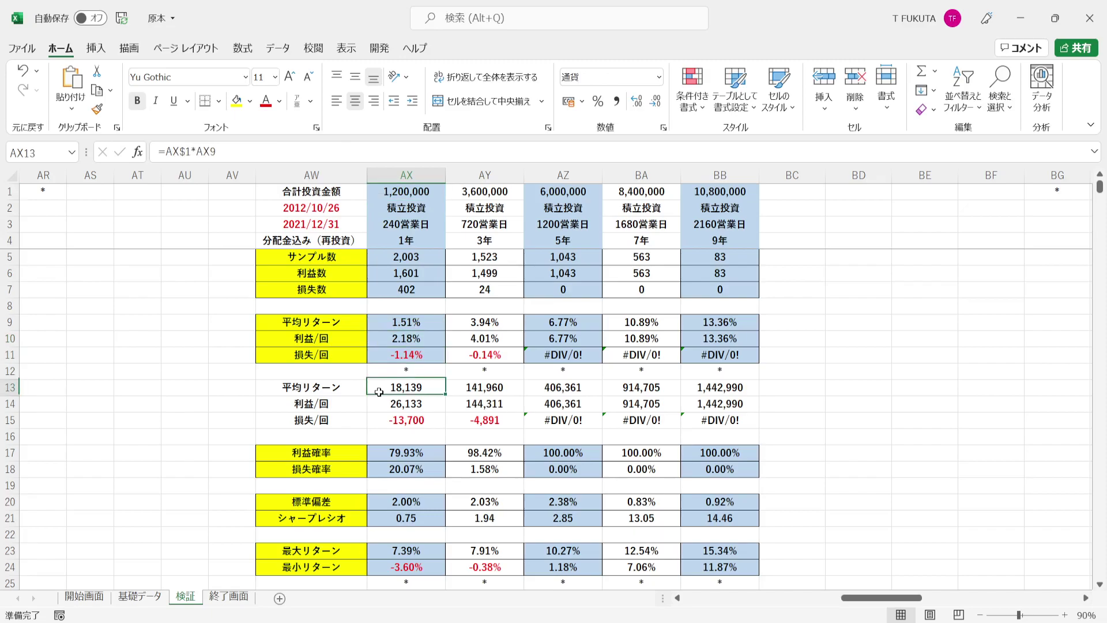
pyautogui.moveTo(379, 392); pyautogui.dragTo(376, 420)
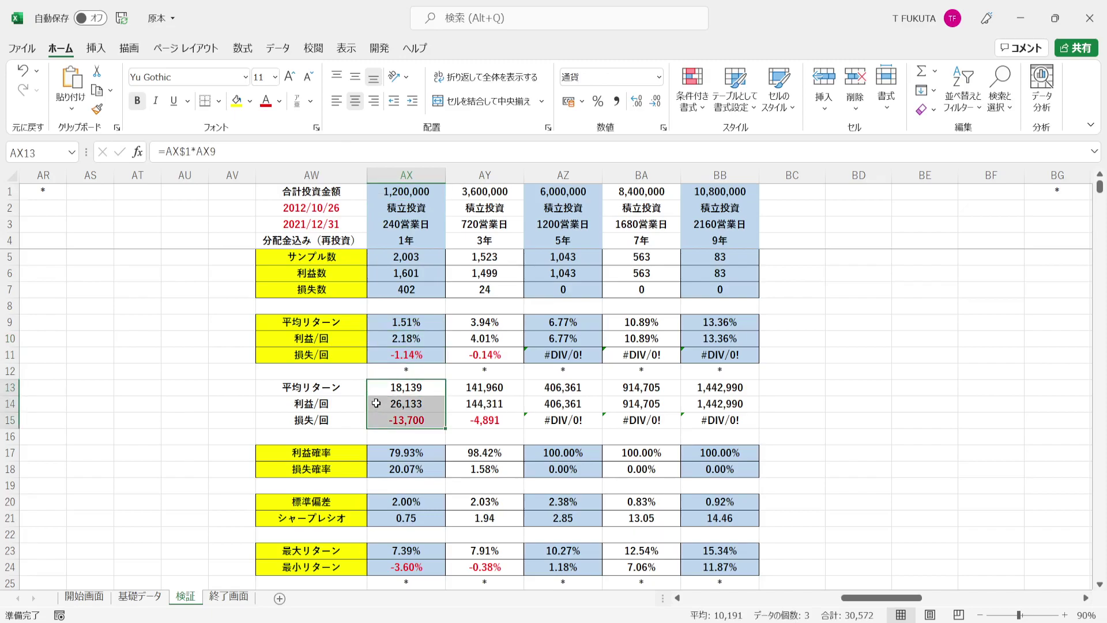
pyautogui.click(376, 403)
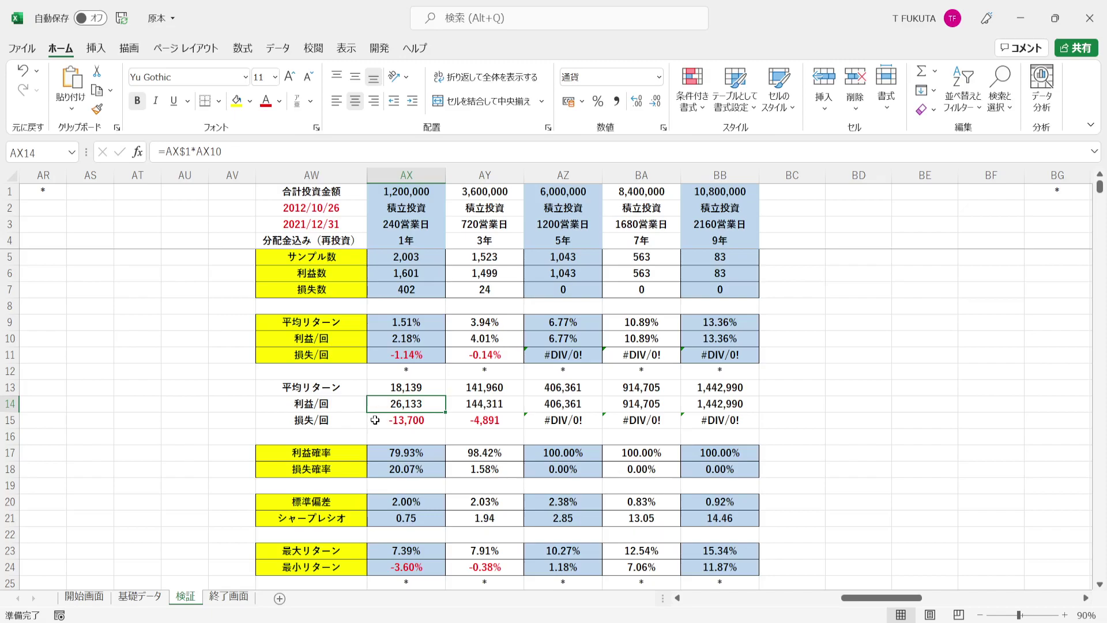
pyautogui.click(376, 419)
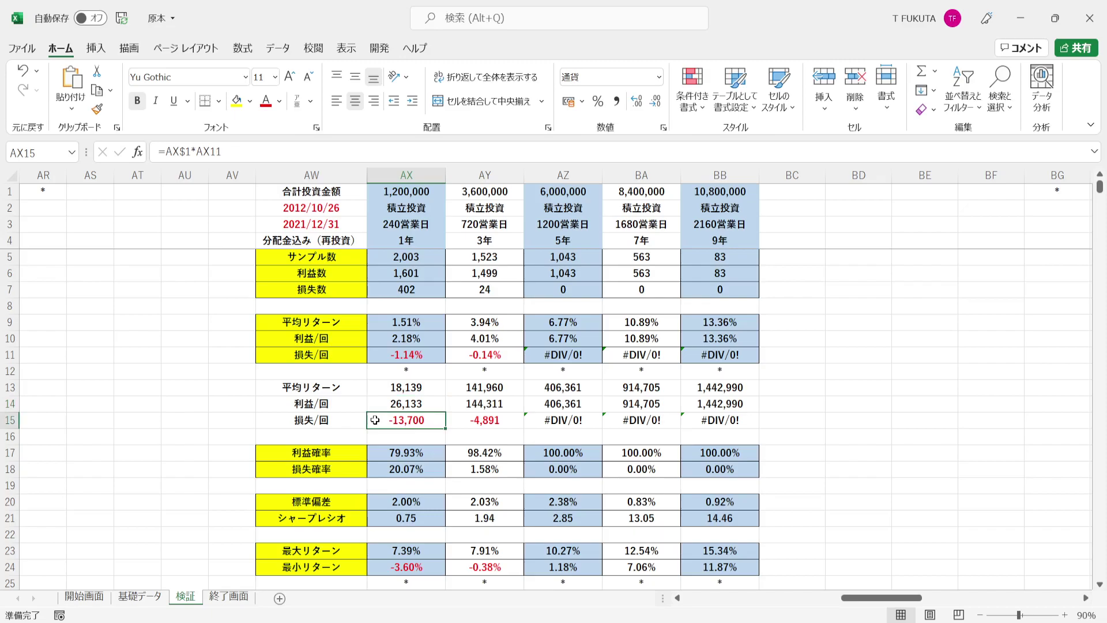
pyautogui.click(375, 391)
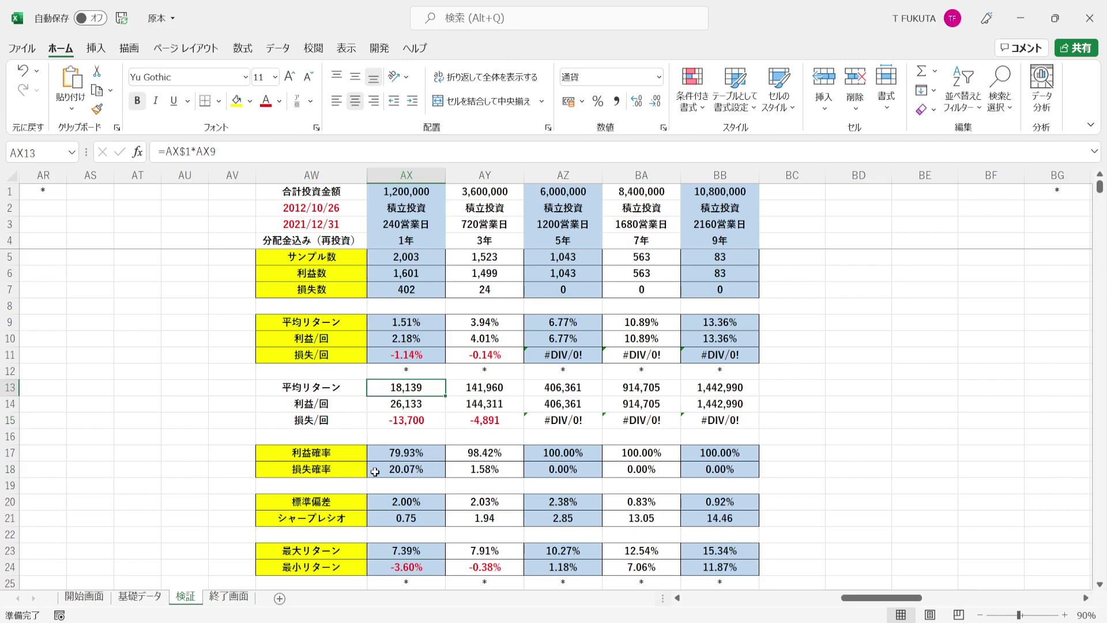
# - Examine the 1年 標準偏差 in AX20 and シャープレシオ in AX21 in relation to the average return in AX9
pyautogui.click(360, 506)
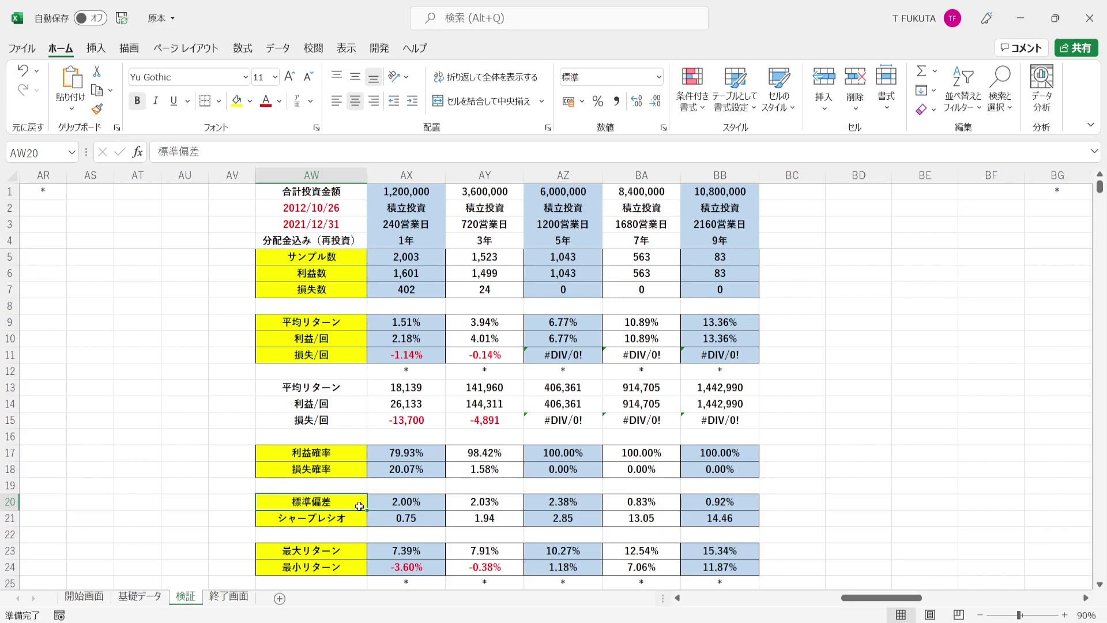
pyautogui.click(382, 504)
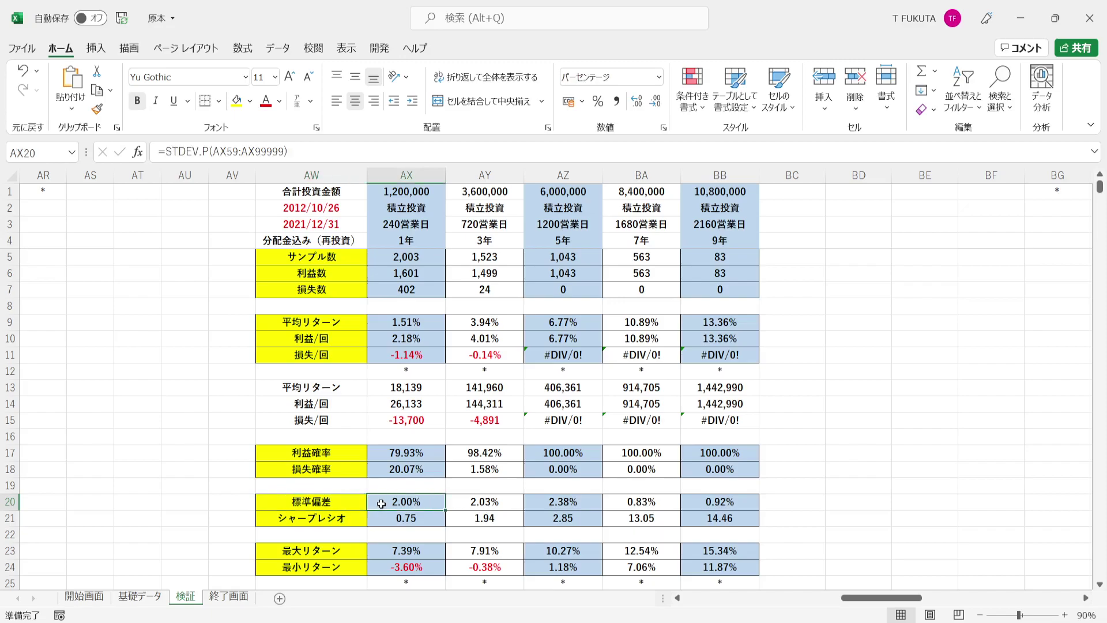
pyautogui.click(376, 321)
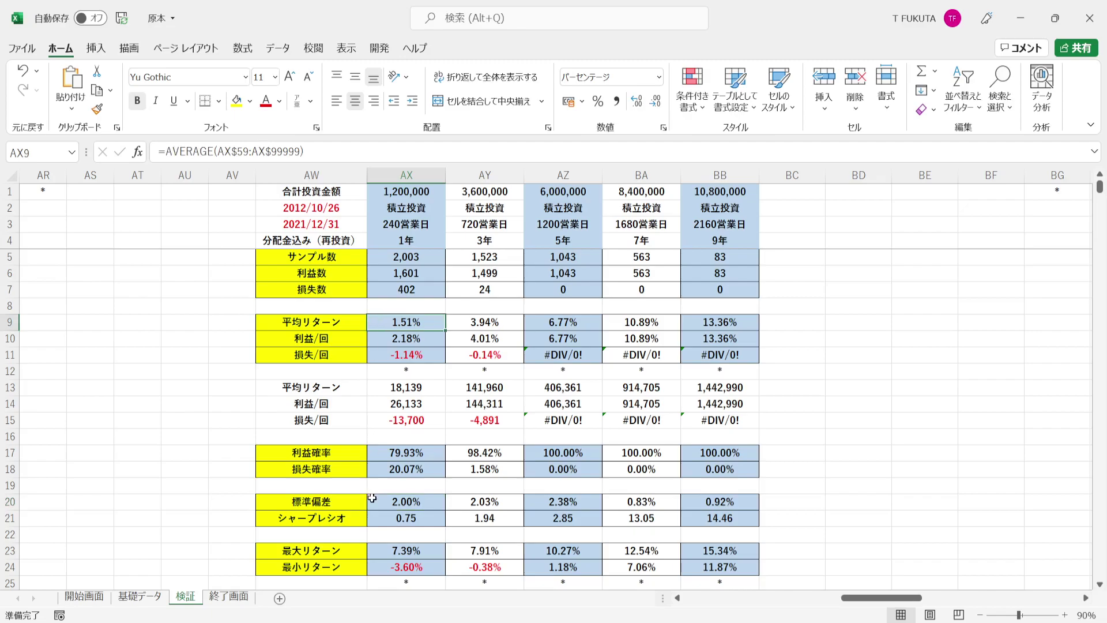
pyautogui.click(374, 500)
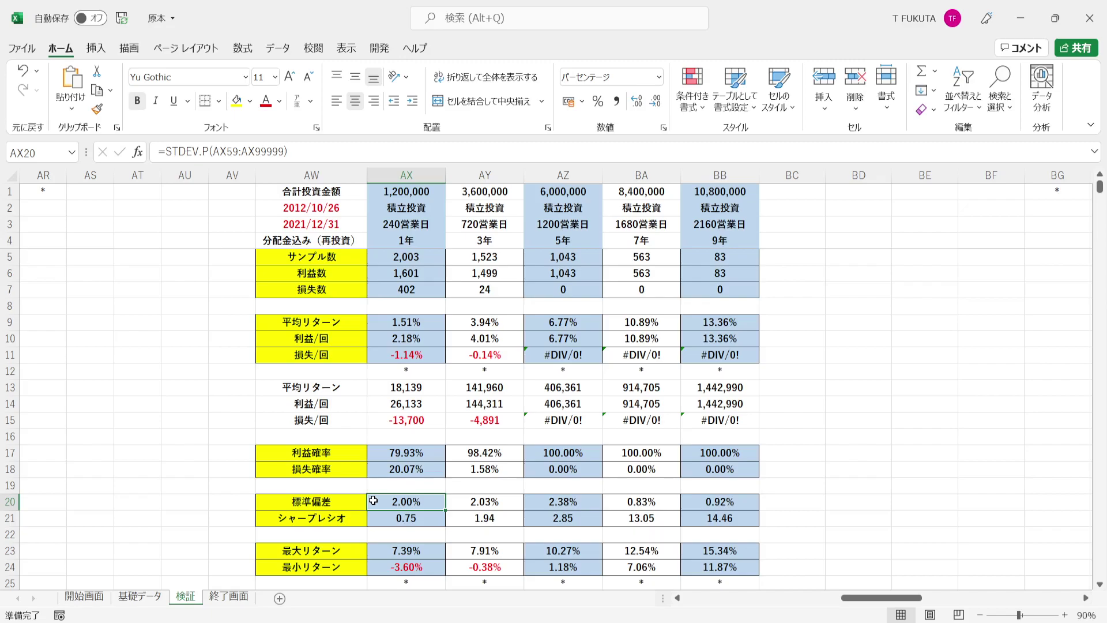
pyautogui.click(373, 522)
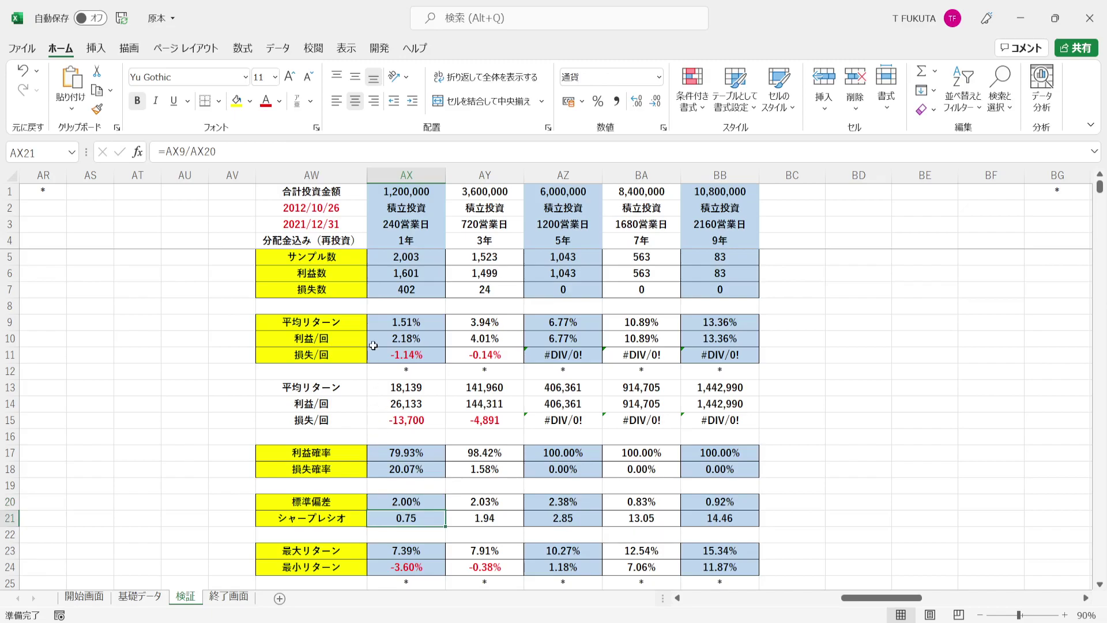
pyautogui.click(379, 319)
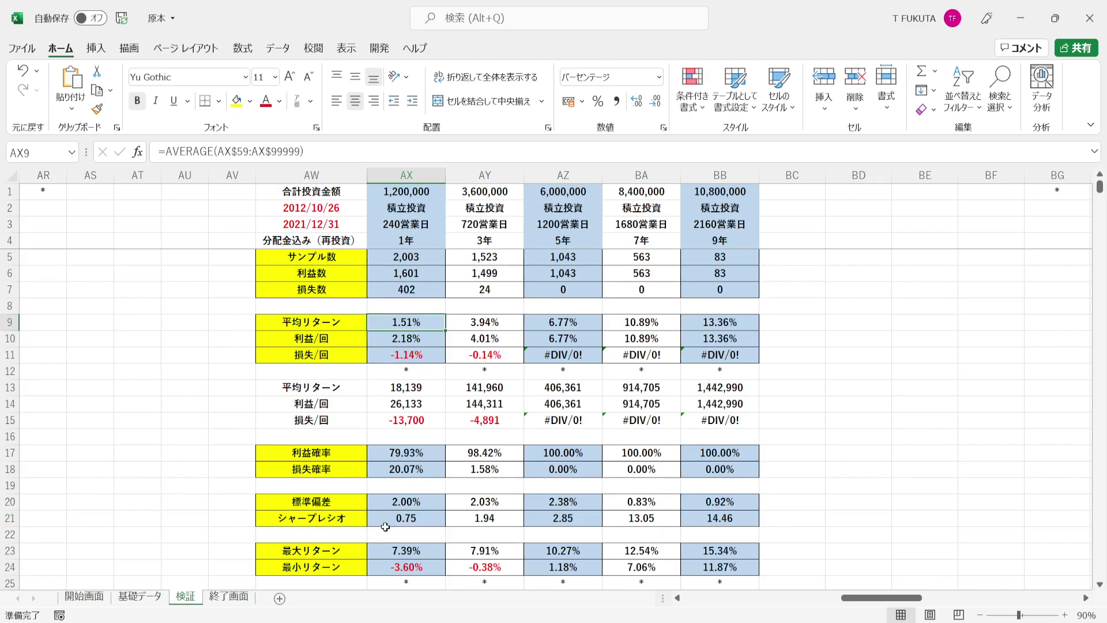
pyautogui.click(379, 507)
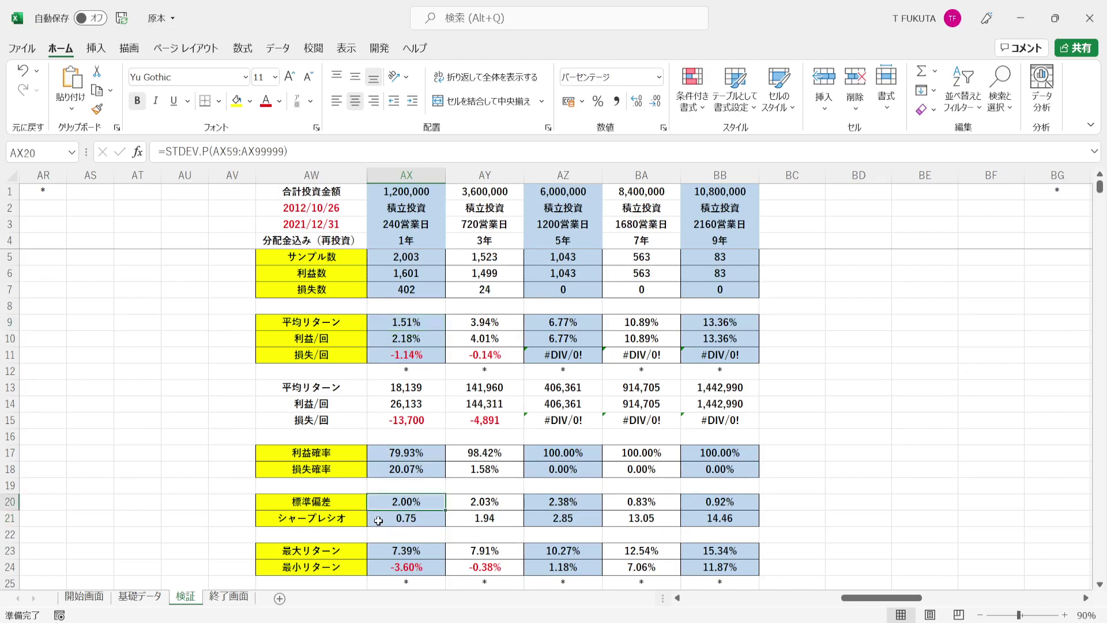
pyautogui.click(379, 520)
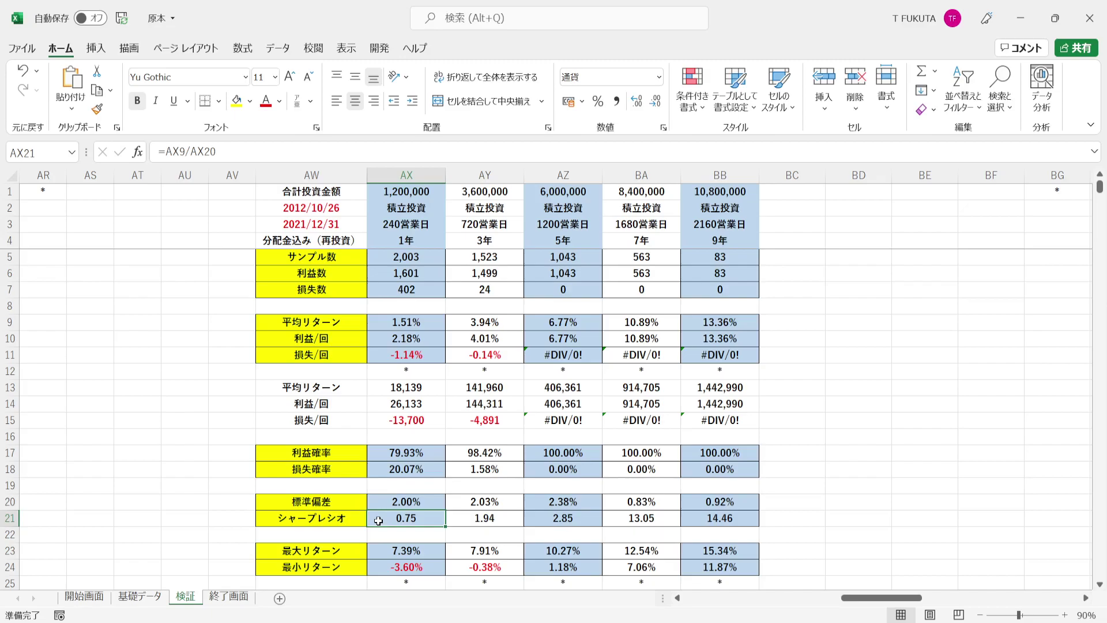
# - Examine the 1年 column's maximum and minimum return rates in AX23:AX24 and the corresponding money amounts in AX26:AX27
pyautogui.press('Down')
pyautogui.press('Down')
pyautogui.press('Down')
pyautogui.press('Down')
pyautogui.press('Down')
pyautogui.press('Down')
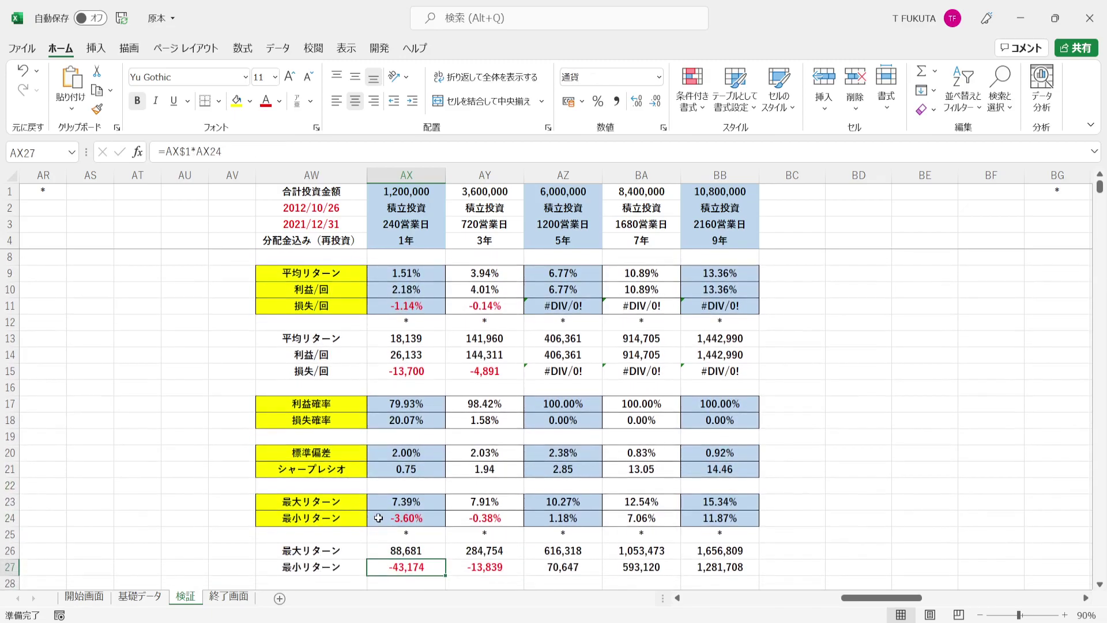
pyautogui.click(378, 507)
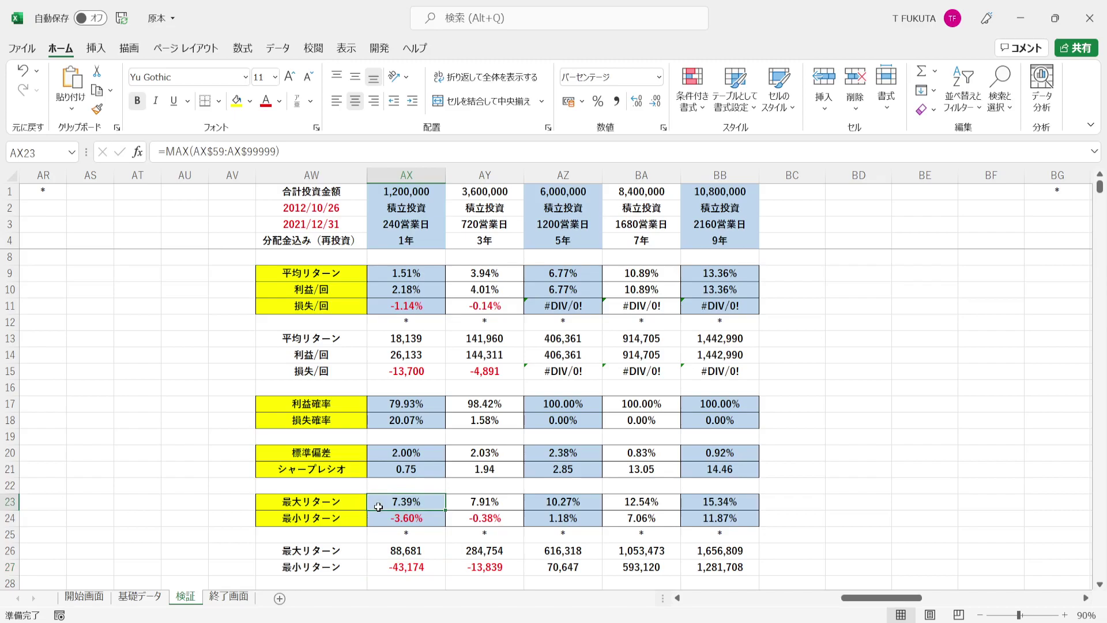
pyautogui.press('Down')
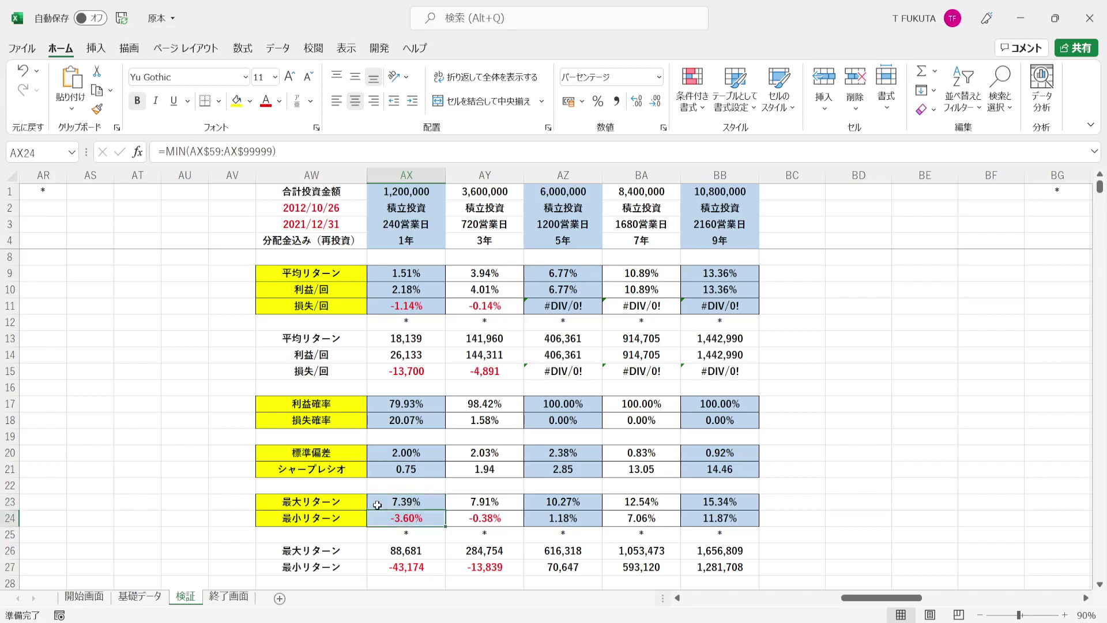
pyautogui.press('Up')
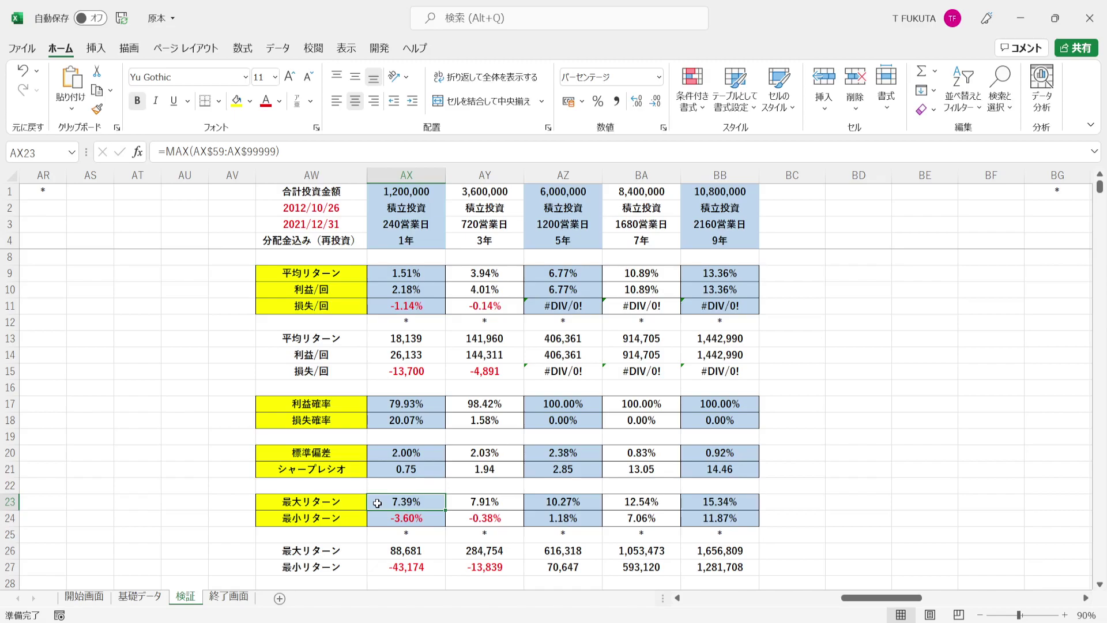
pyautogui.click(377, 516)
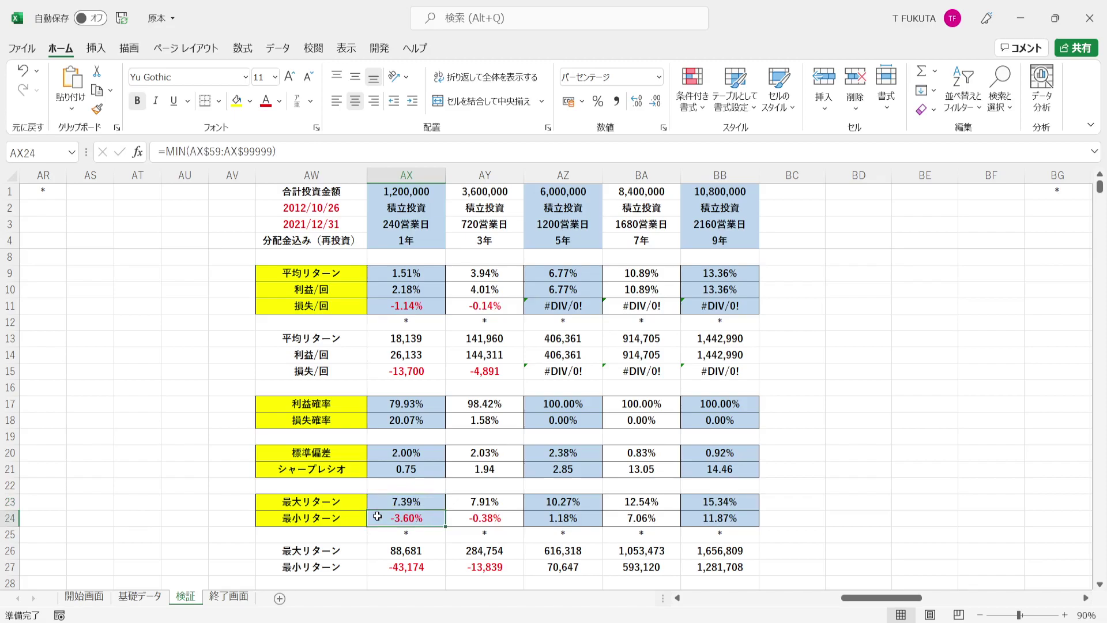
pyautogui.click(375, 550)
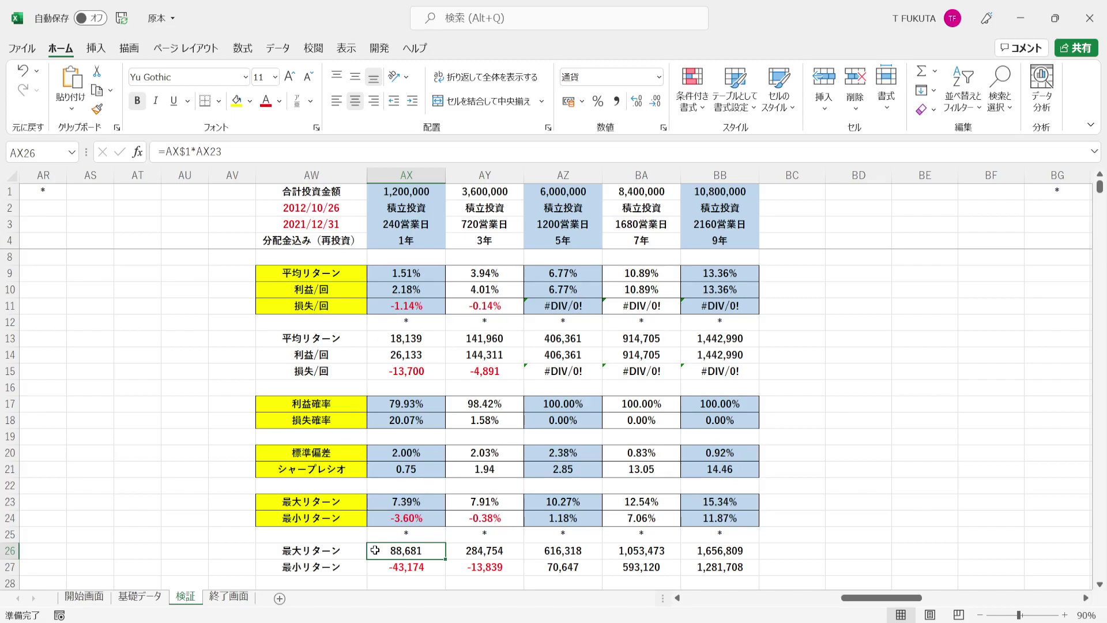
pyautogui.click(372, 571)
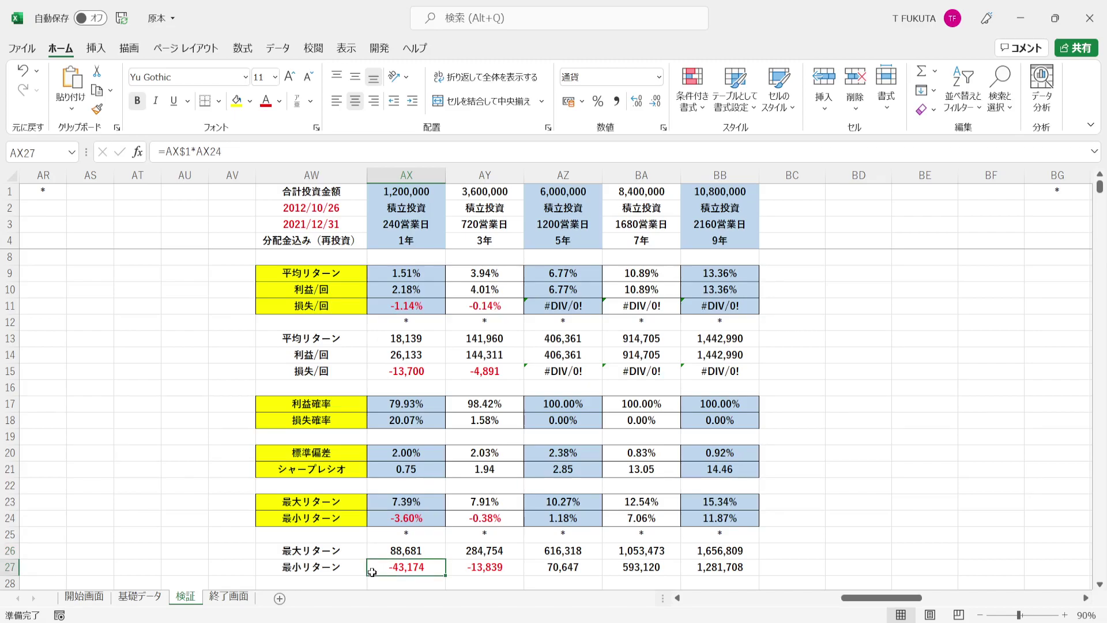
# - Review the period headings from 1年 in AX4 through 9年 in BB4, and highlight the whole 3年 column AY
pyautogui.click(382, 244)
pyautogui.hotkey('ctrl', 'shift', '9')
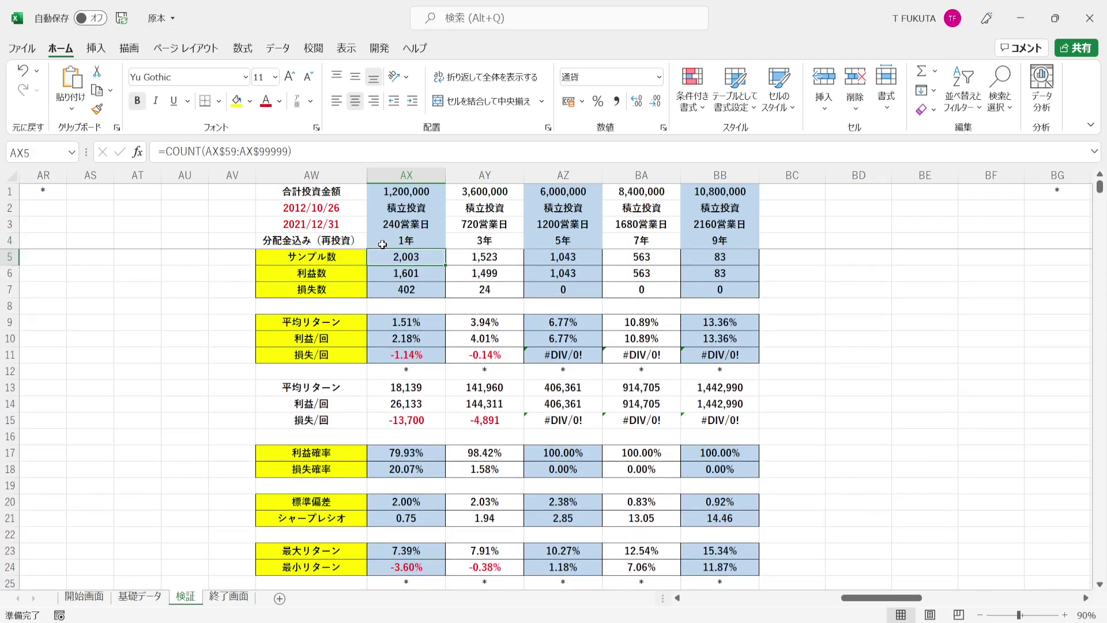
pyautogui.click(383, 245)
pyautogui.moveTo(476, 244); pyautogui.dragTo(720, 241)
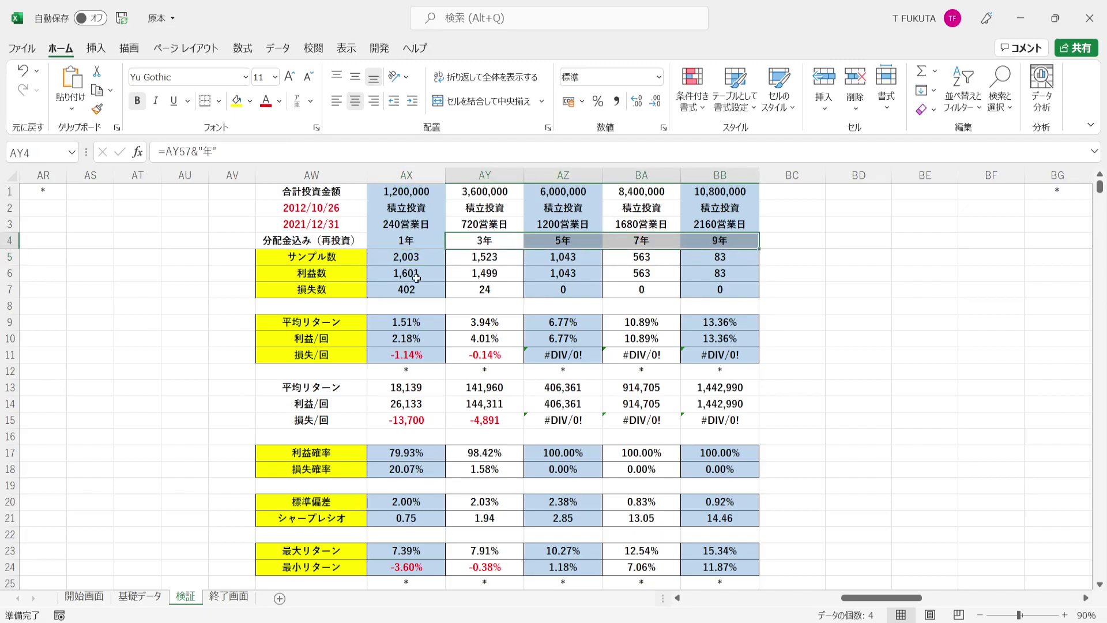
pyautogui.click(478, 173)
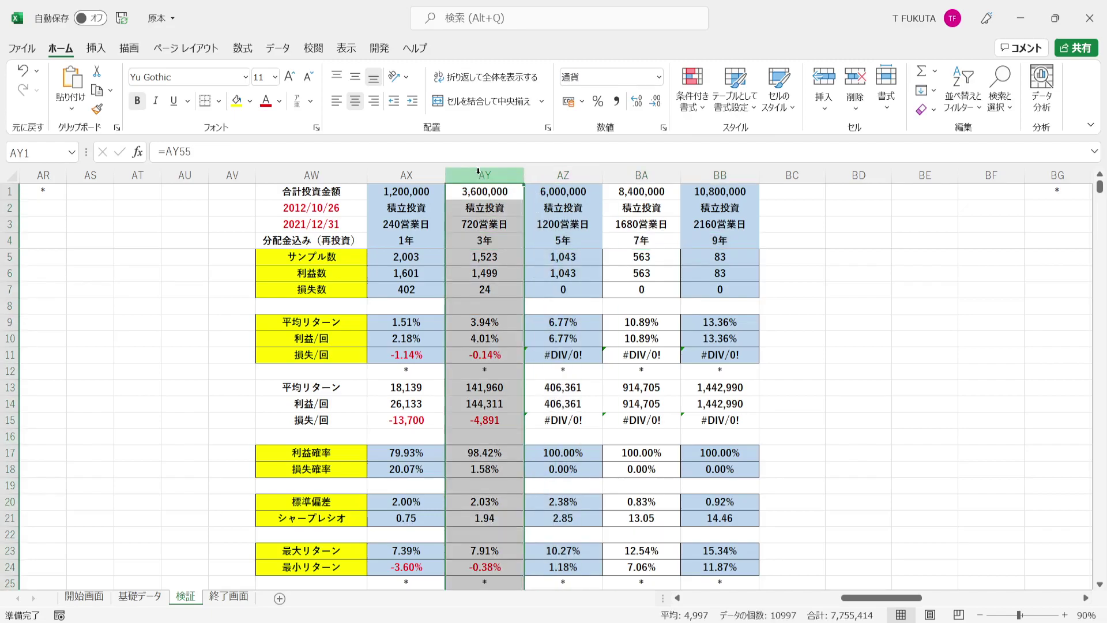
# - Examine the 3年 column's サンプル数 in AY5 against the date range in AW2:AW3, the period in AY4 and the total invested in AY1
pyautogui.click(353, 209)
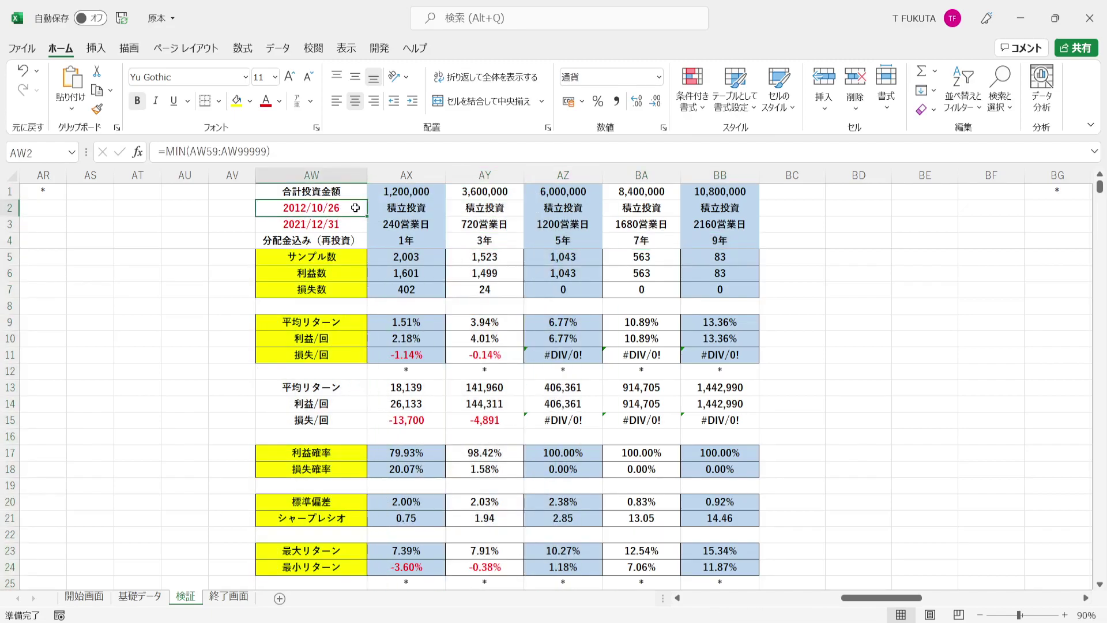
pyautogui.moveTo(356, 214); pyautogui.dragTo(357, 221)
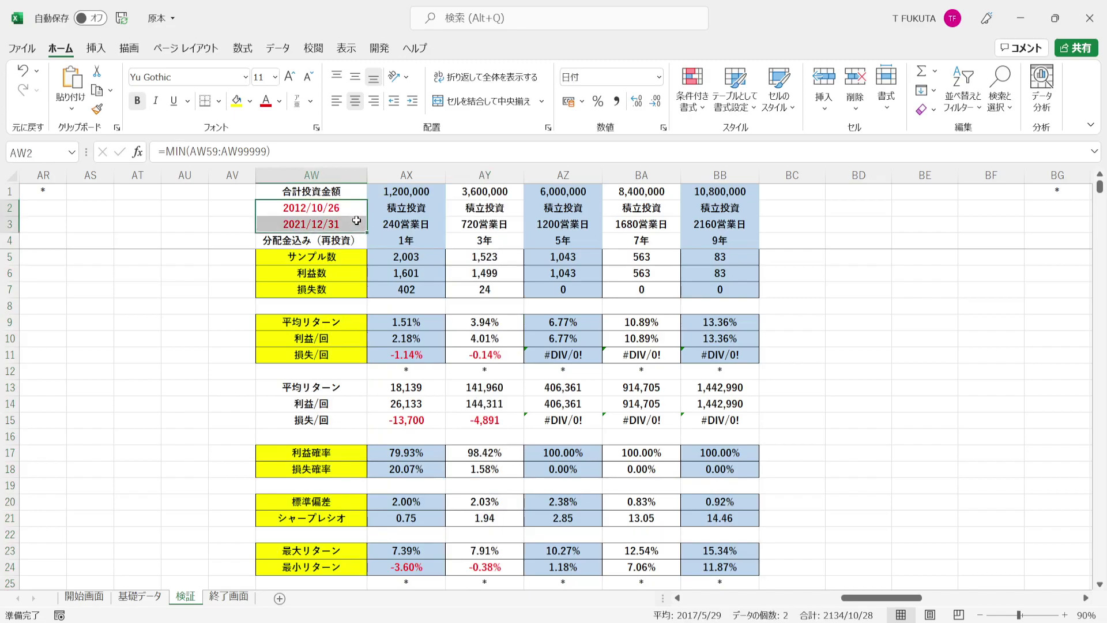
pyautogui.click(454, 240)
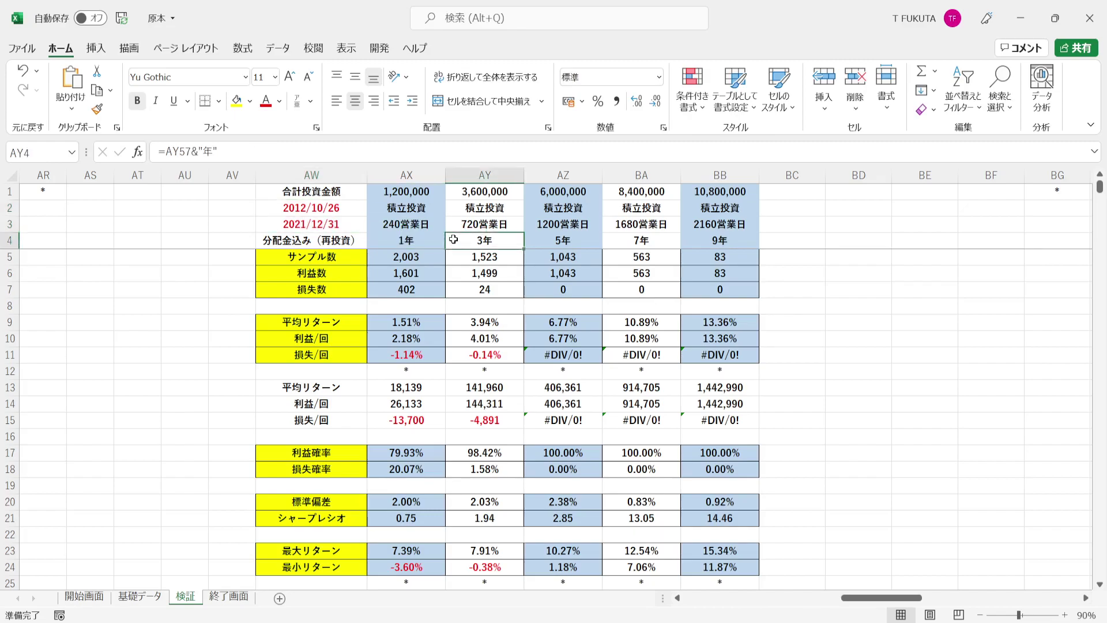
pyautogui.click(456, 256)
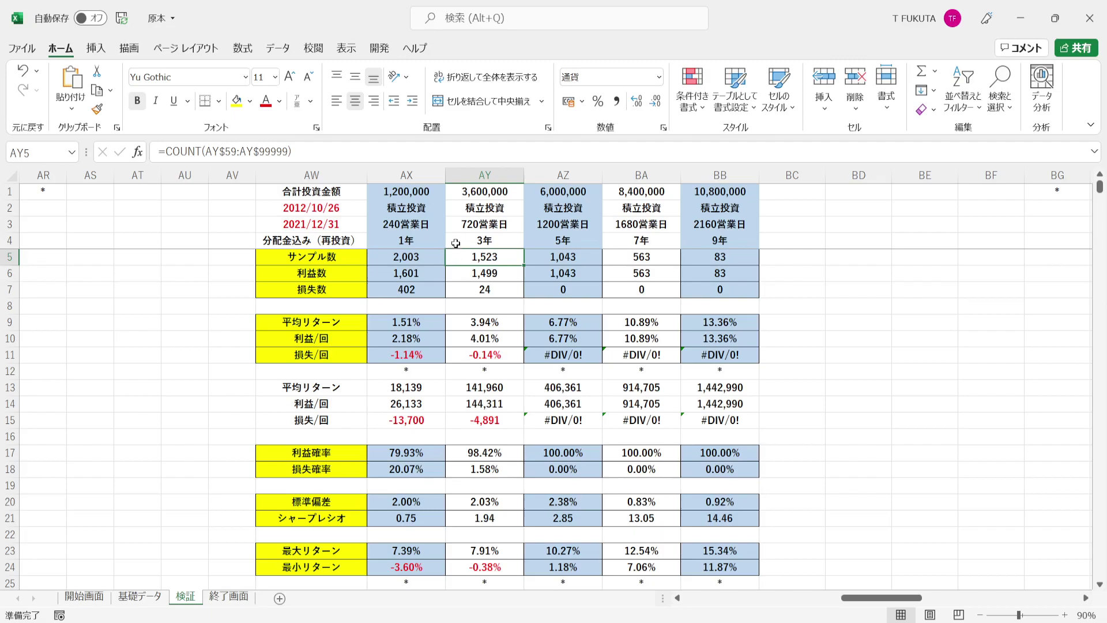
pyautogui.click(456, 243)
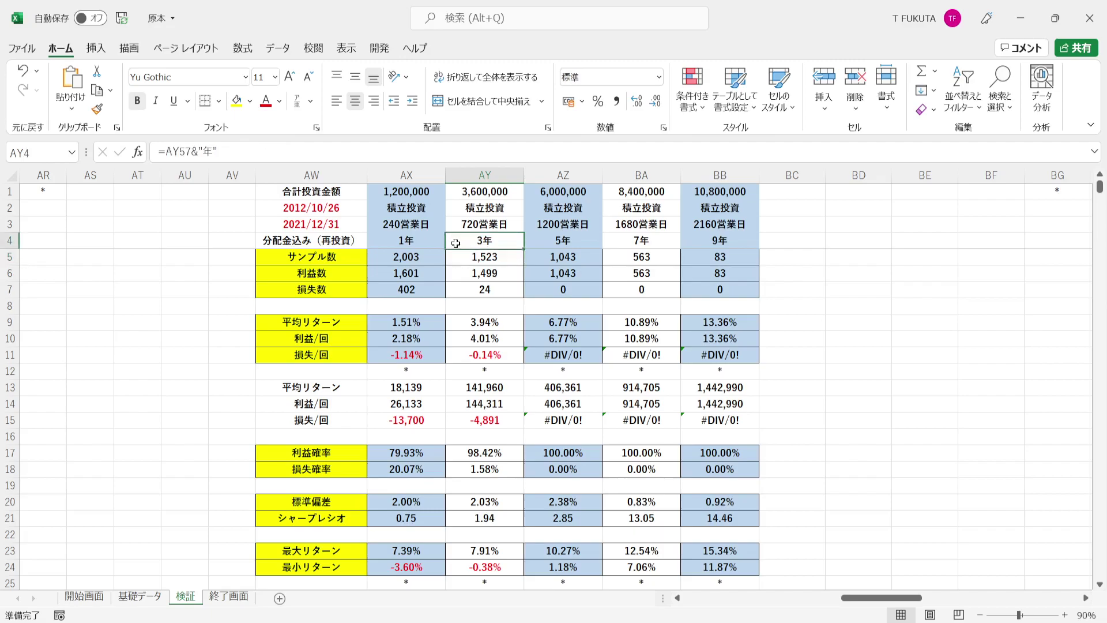
pyautogui.click(453, 191)
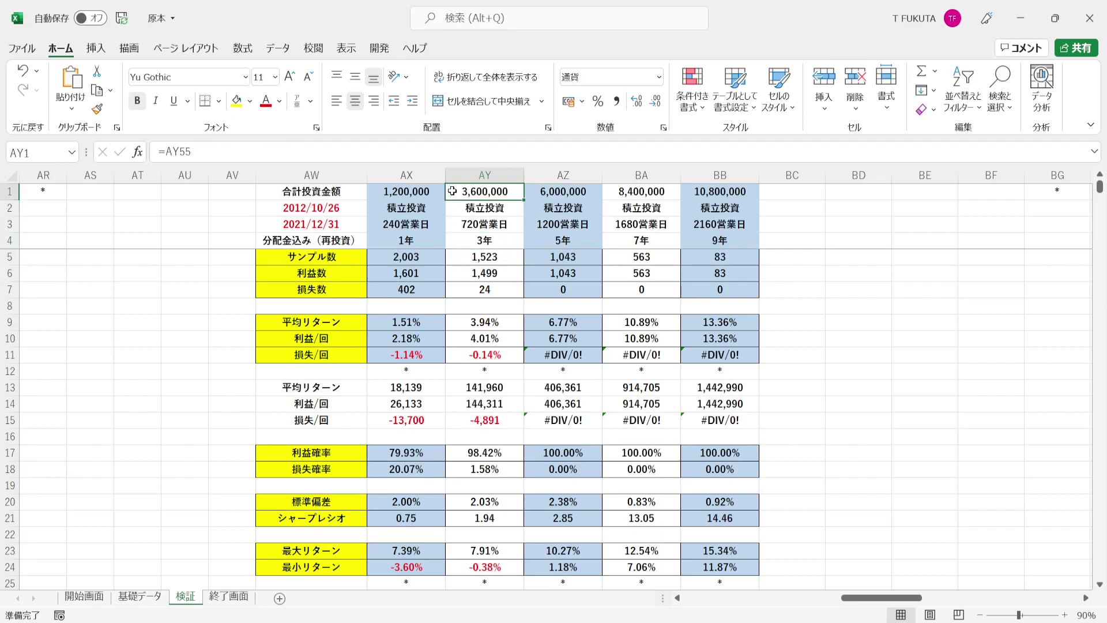
pyautogui.click(456, 257)
# - Compare the 3年 profit and loss probabilities in AY17:AY18 with the counts in AY6:AY7 and the average profit and loss rates in AY10:AY11
pyautogui.click(459, 454)
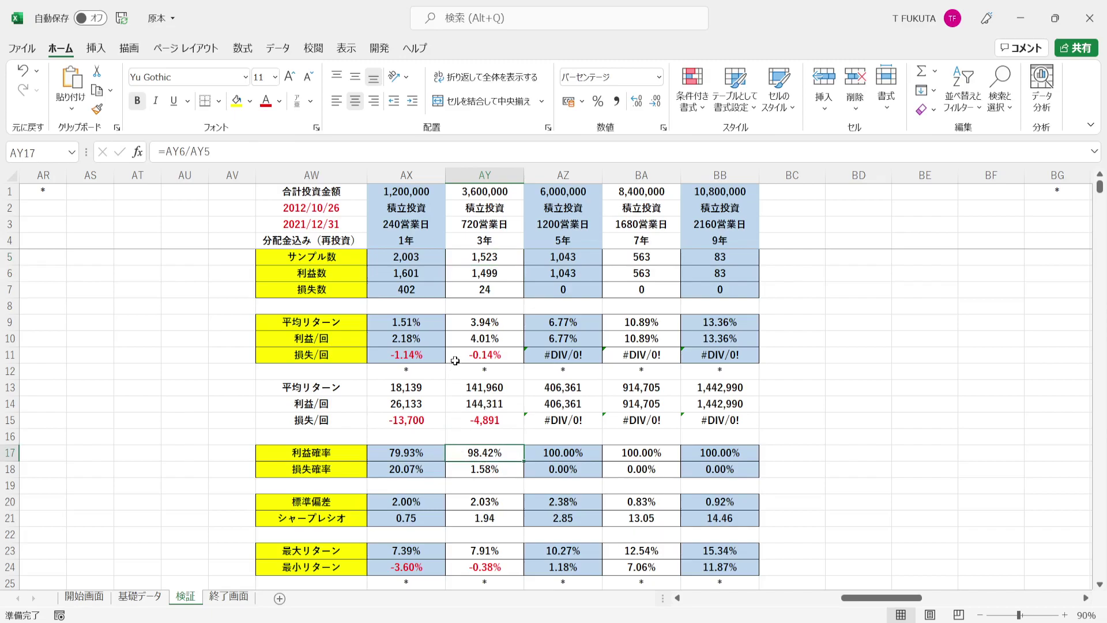
pyautogui.click(454, 276)
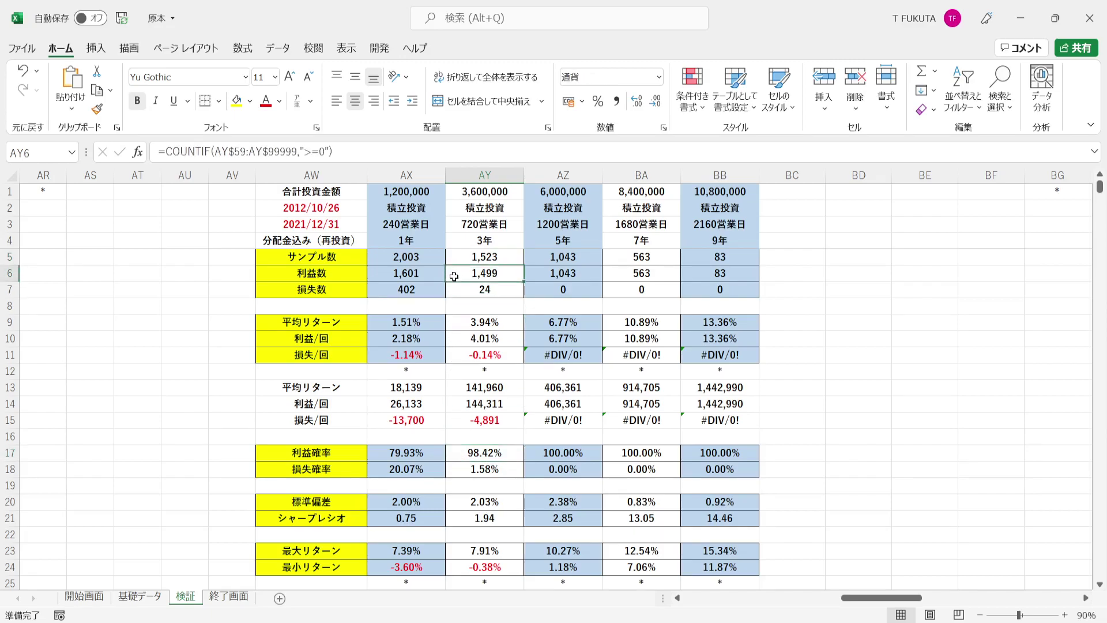
pyautogui.click(457, 338)
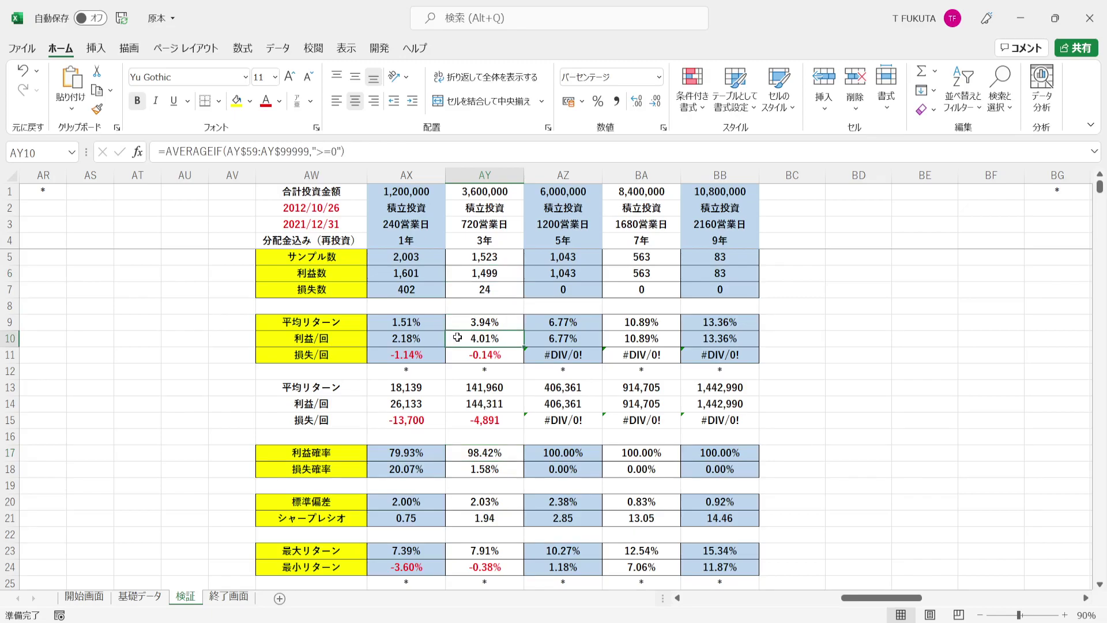
pyautogui.click(461, 468)
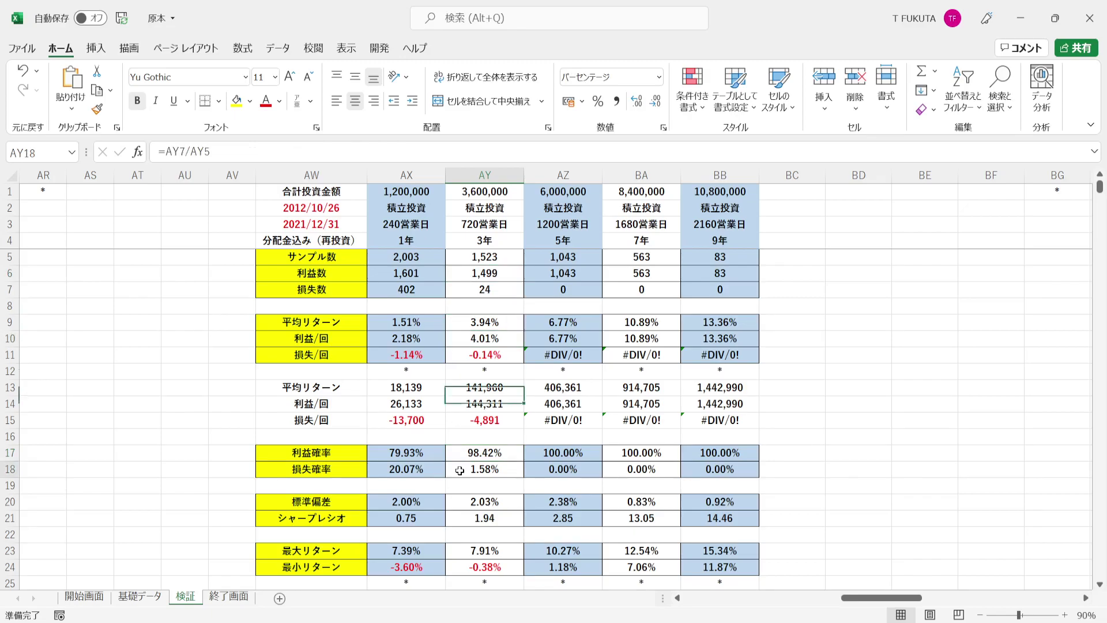
pyautogui.click(465, 296)
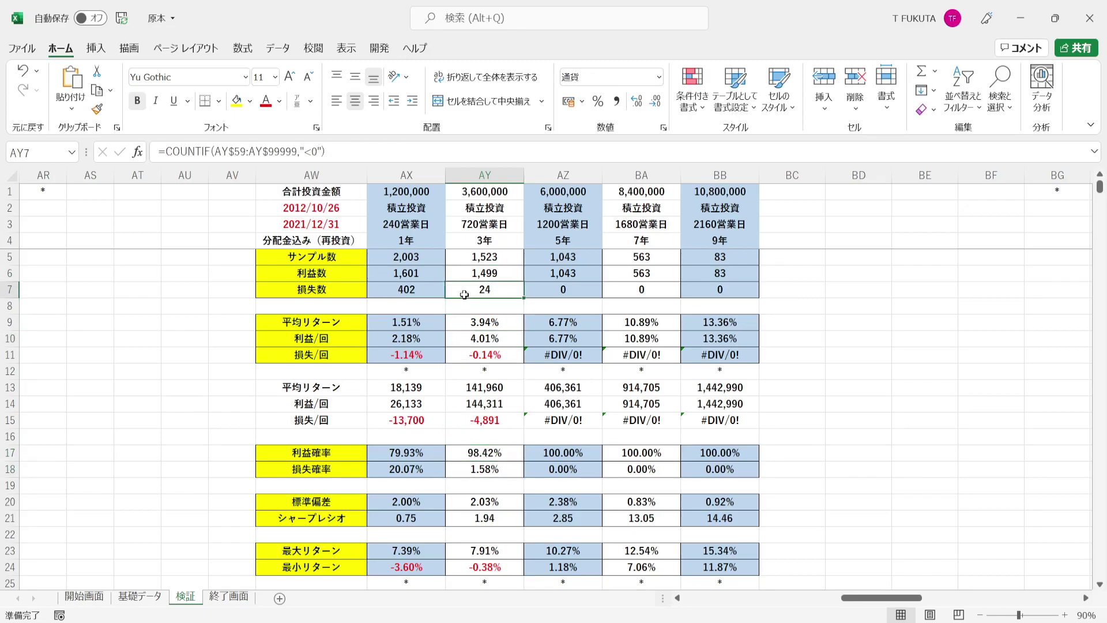
pyautogui.click(455, 354)
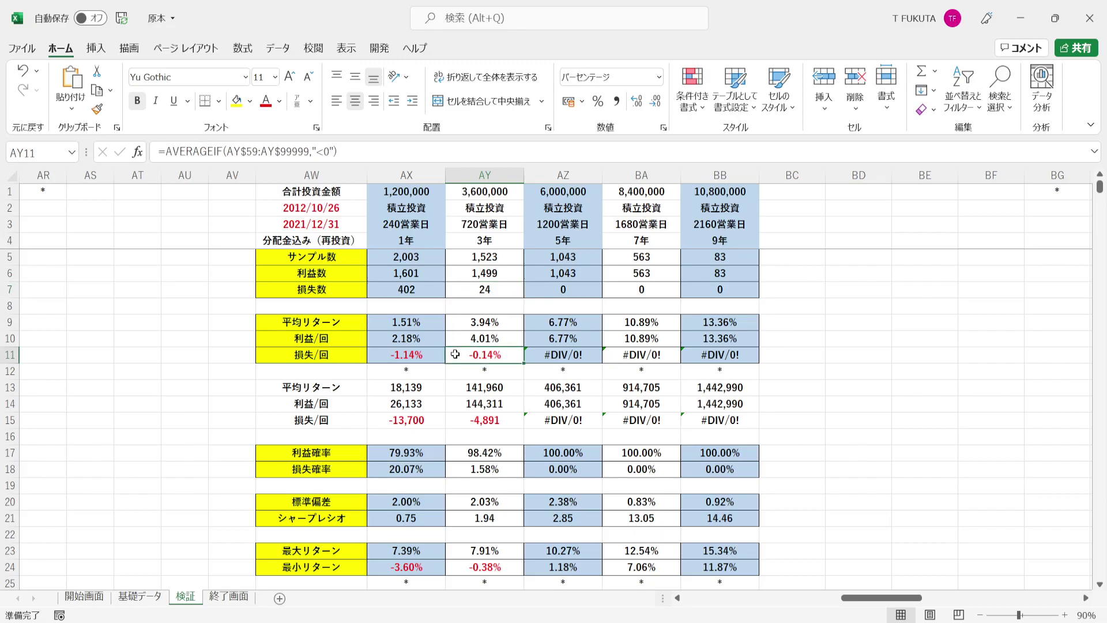
# - Examine the 3年 average return rate in AY9 alongside the average, profit and loss money amounts in AY13:AY15
pyautogui.click(455, 318)
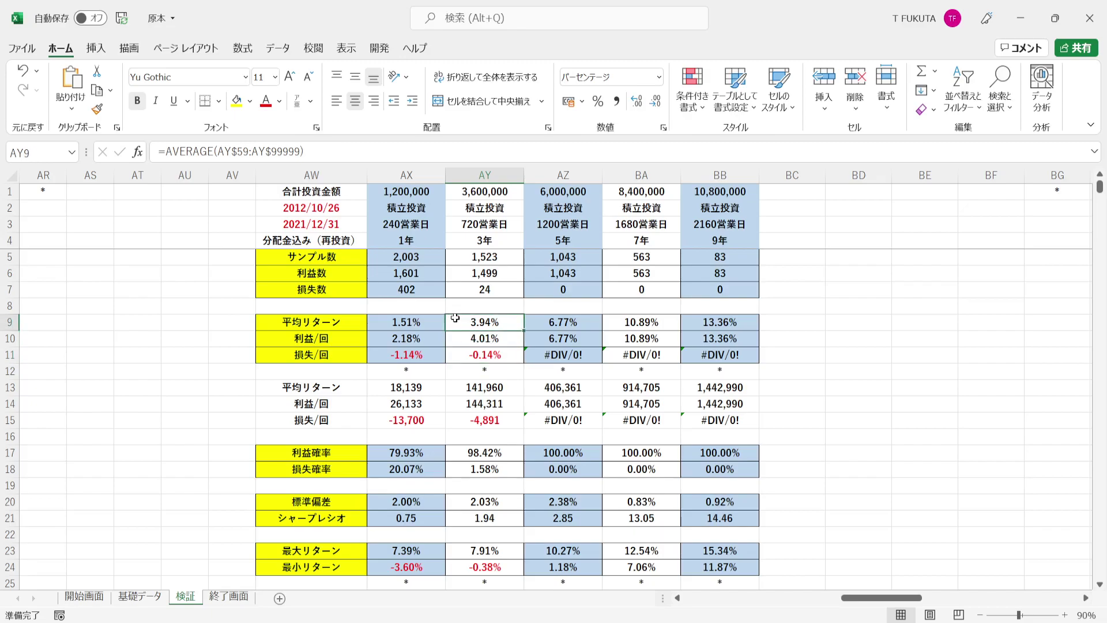
pyautogui.click(455, 404)
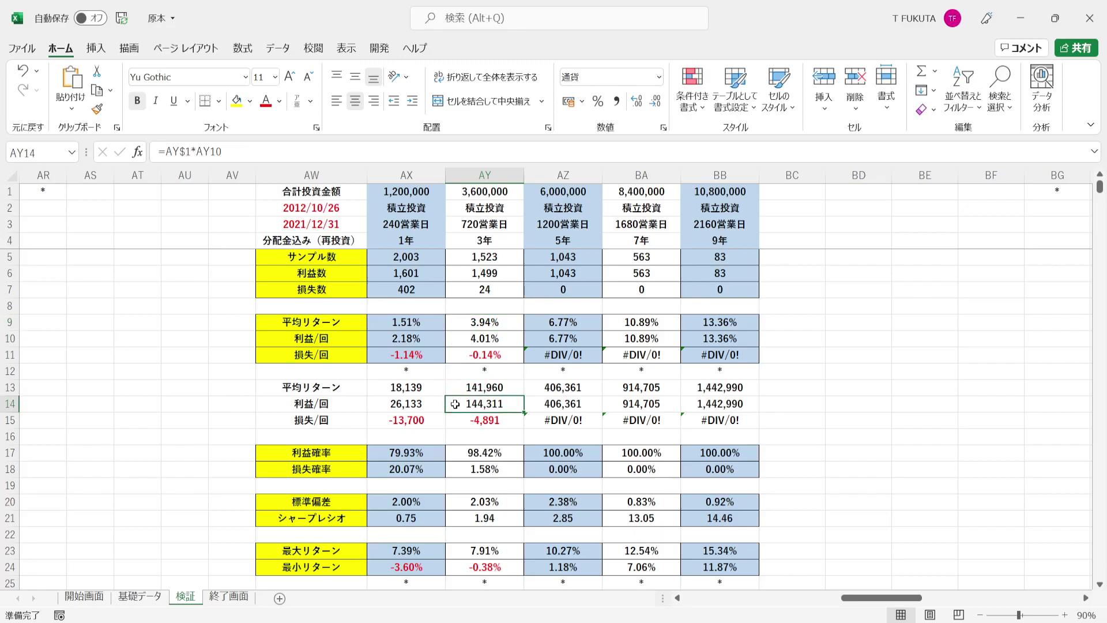
pyautogui.click(458, 422)
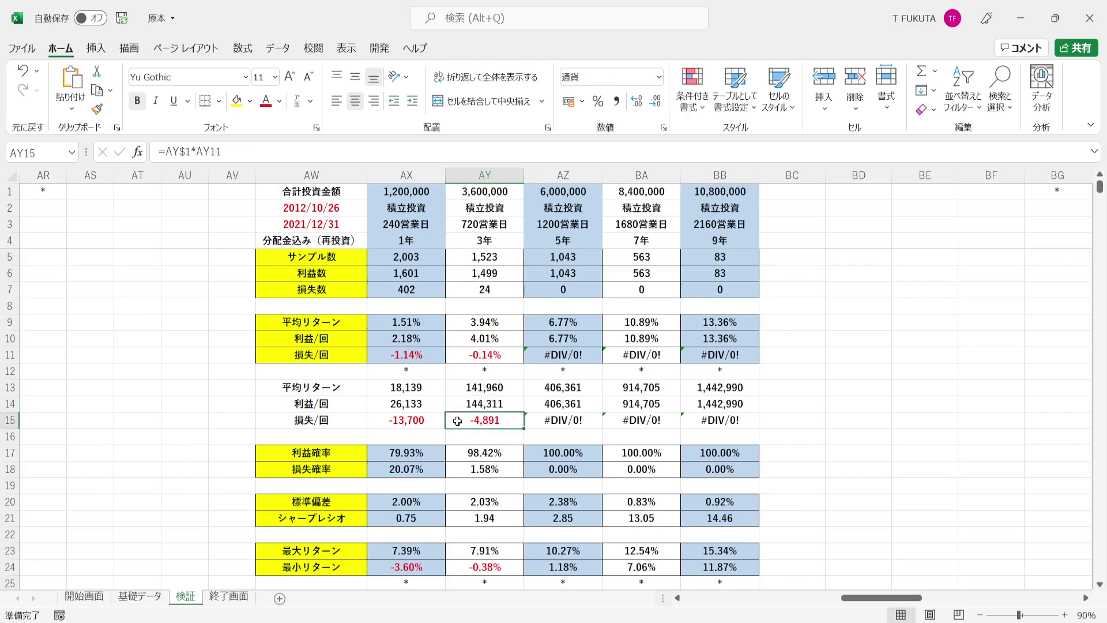
pyautogui.click(451, 388)
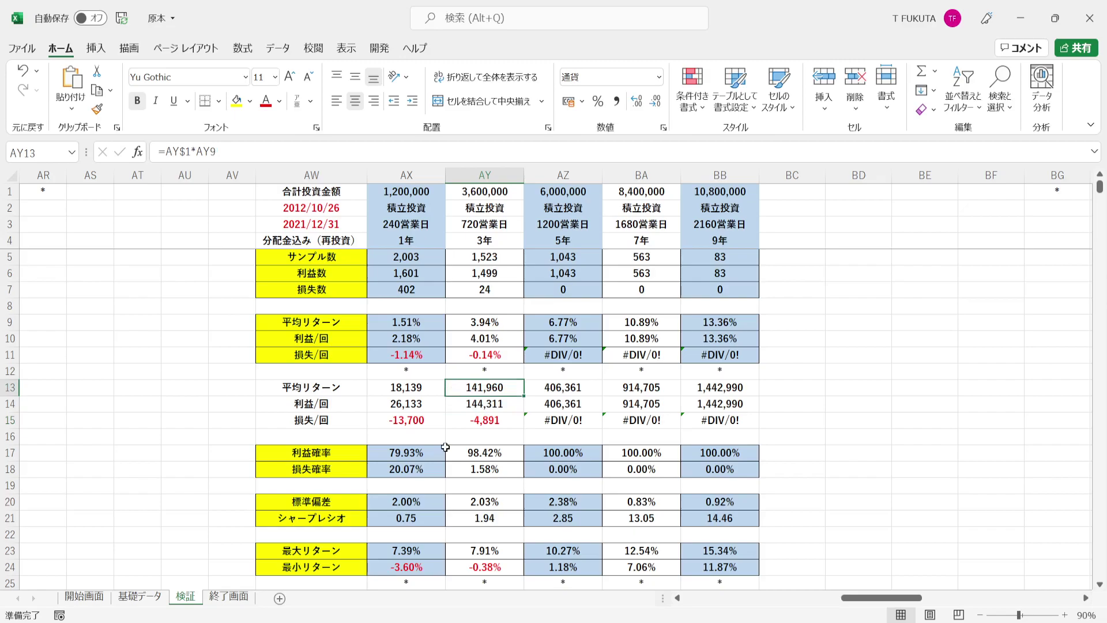
# - Examine the 3年 標準偏差 in AY20 and シャープレシオ in AY21 in relation to the average return in AY9
pyautogui.click(453, 503)
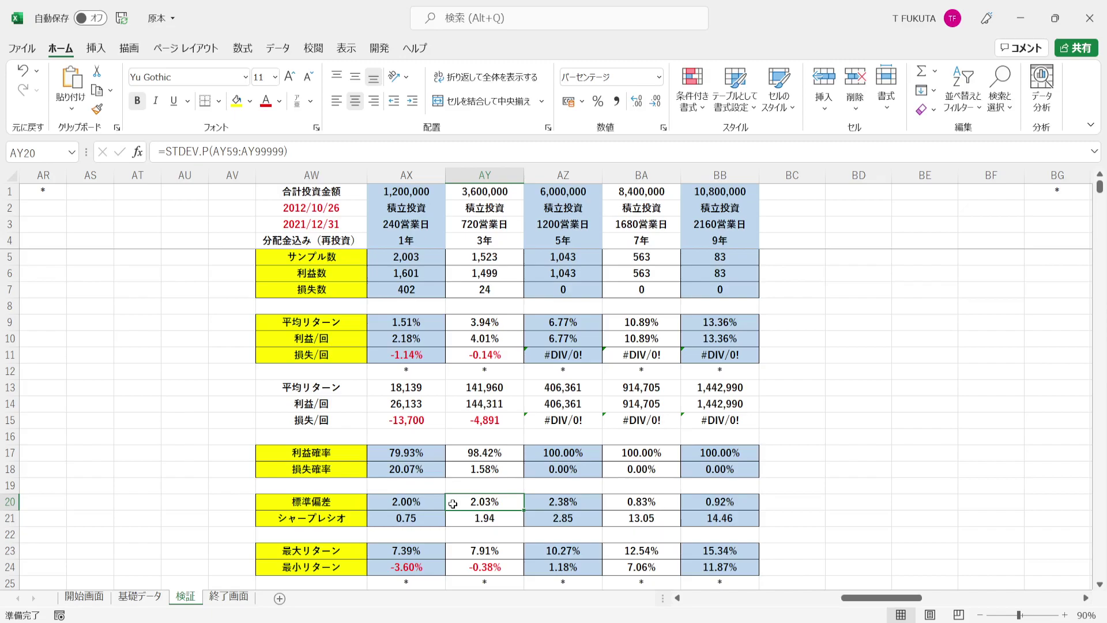
pyautogui.click(452, 326)
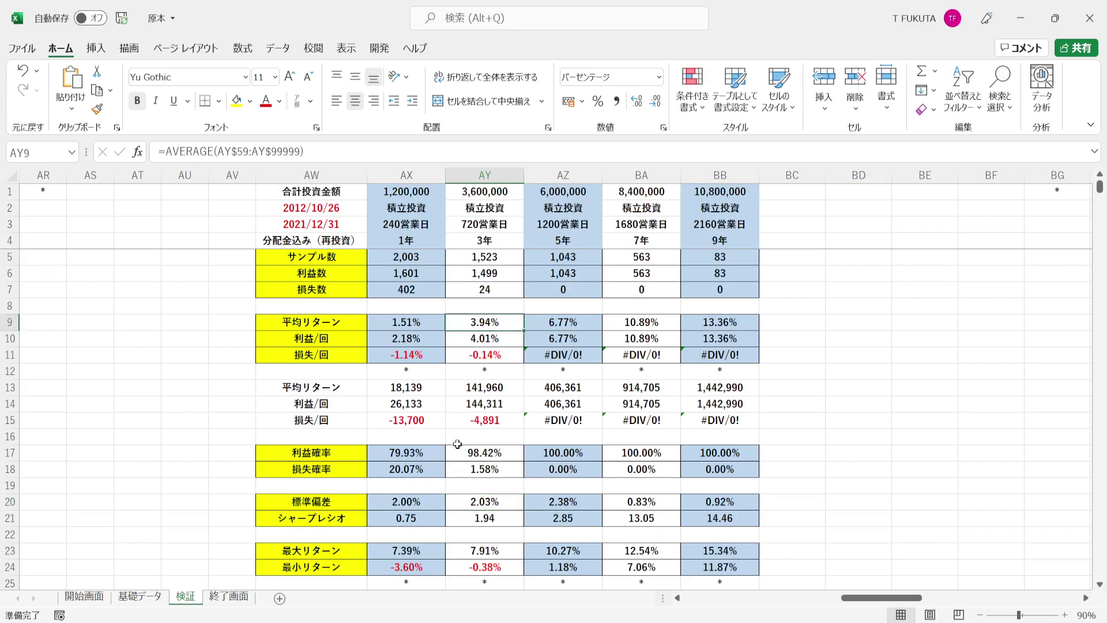
pyautogui.click(454, 504)
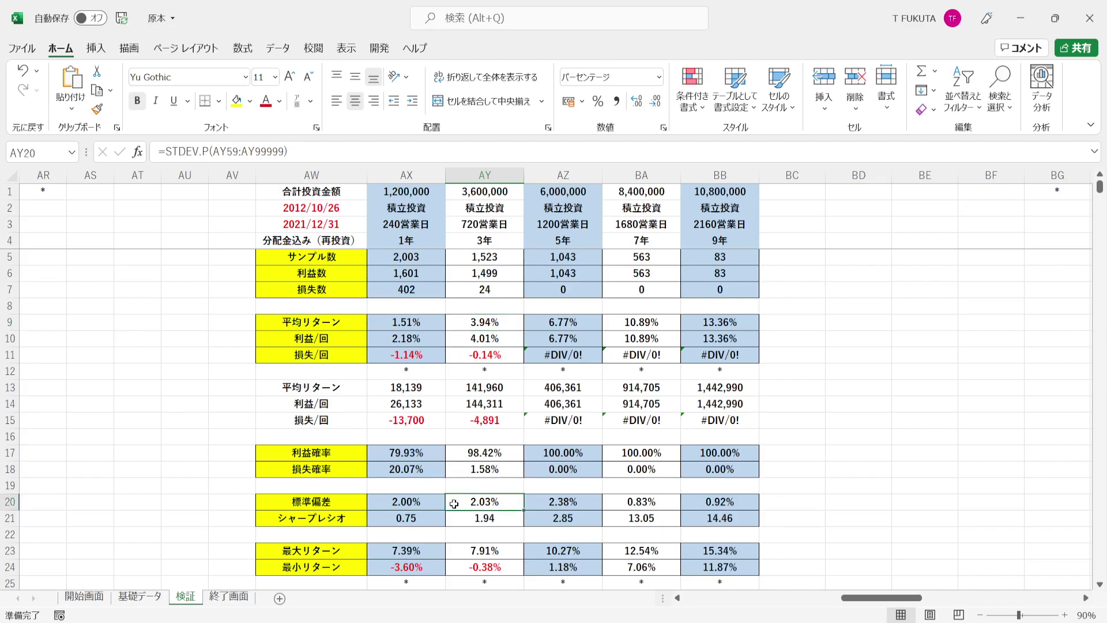
pyautogui.click(459, 518)
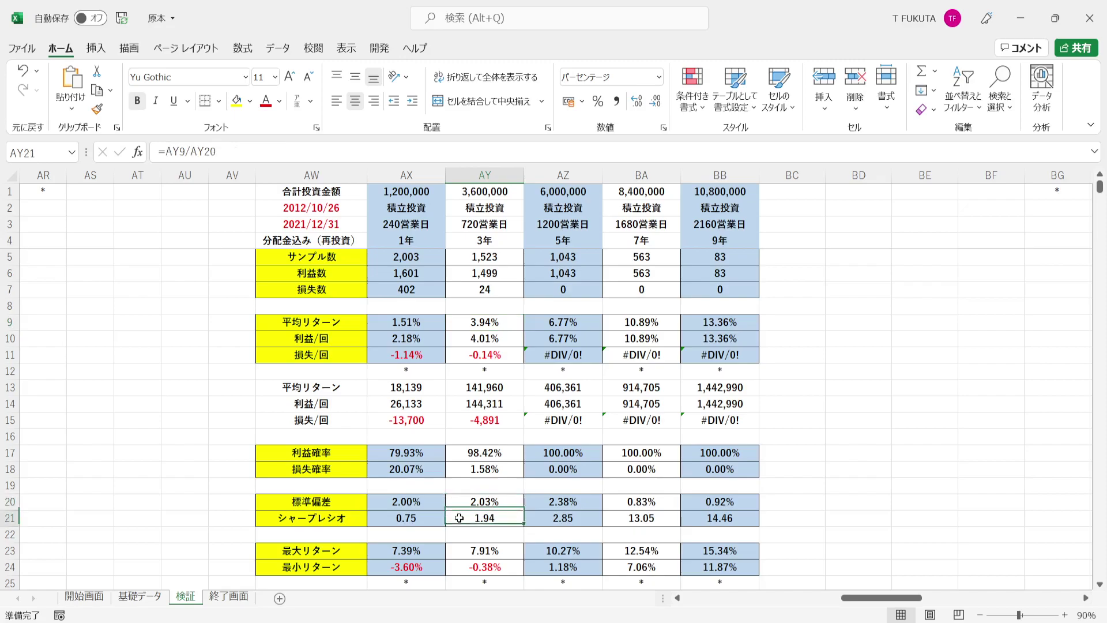
# - Examine the 3年 column's maximum and minimum return rates in AY23:AY24 and the corresponding money amounts in AY26:AY27
pyautogui.press('Down')
pyautogui.press('Down')
pyautogui.press('Down')
pyautogui.press('Down')
pyautogui.press('Down')
pyautogui.press('Down')
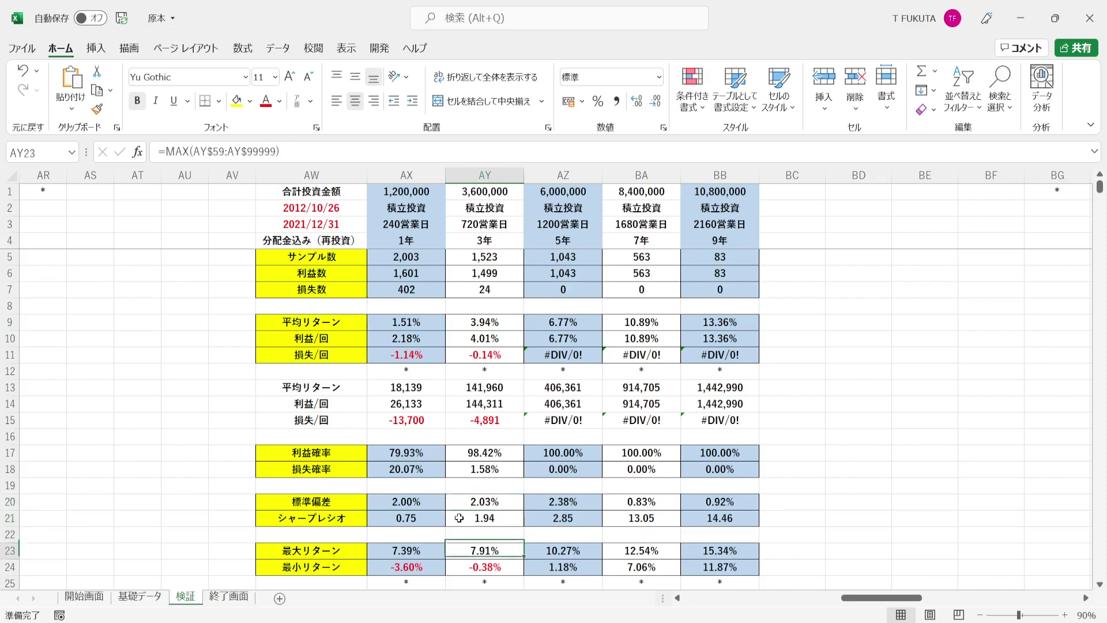
pyautogui.click(456, 500)
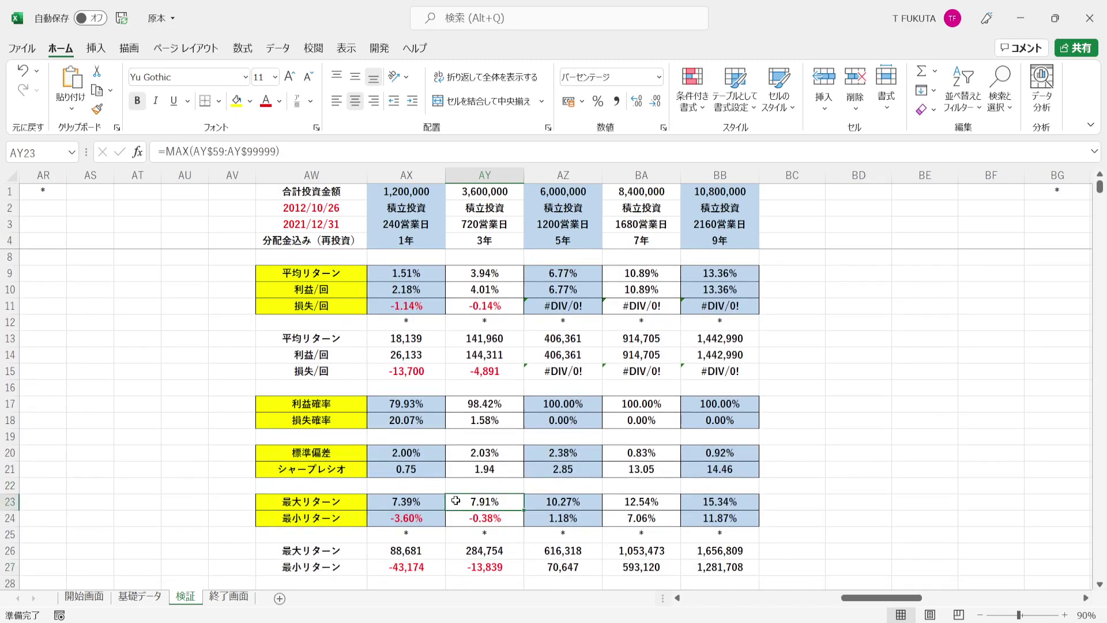
pyautogui.press('Down')
pyautogui.press('Up')
pyautogui.click(460, 523)
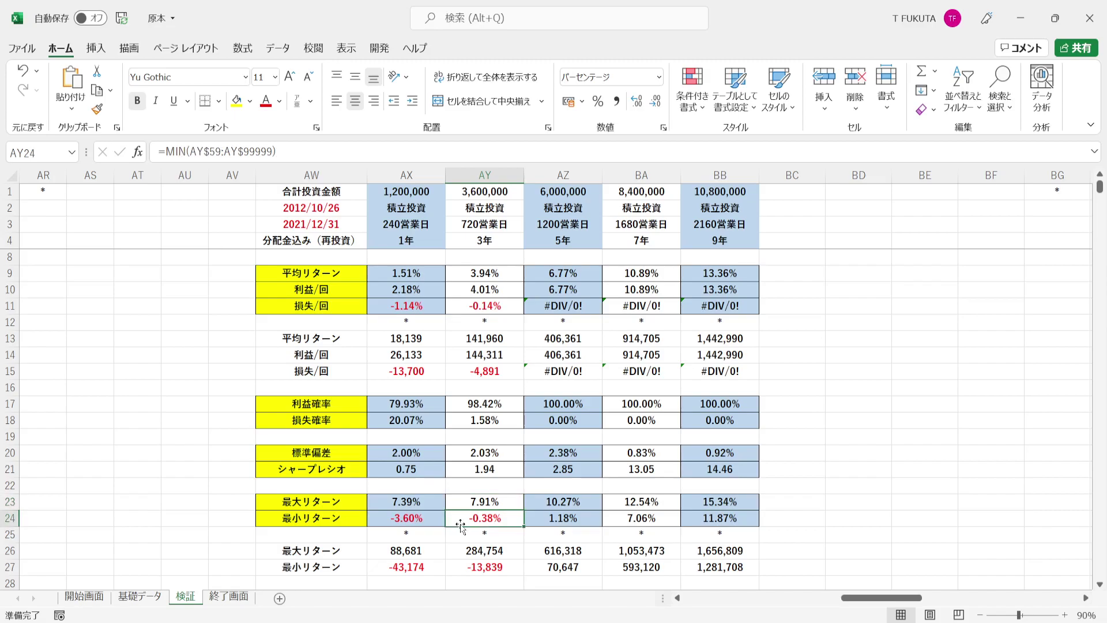
pyautogui.click(454, 551)
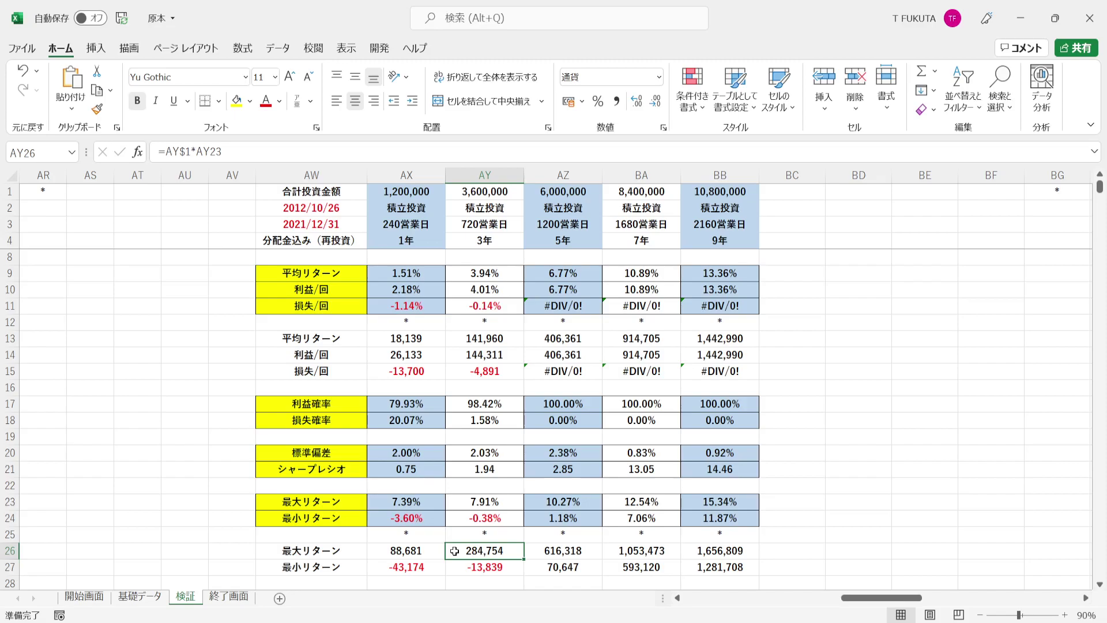
pyautogui.press('Down')
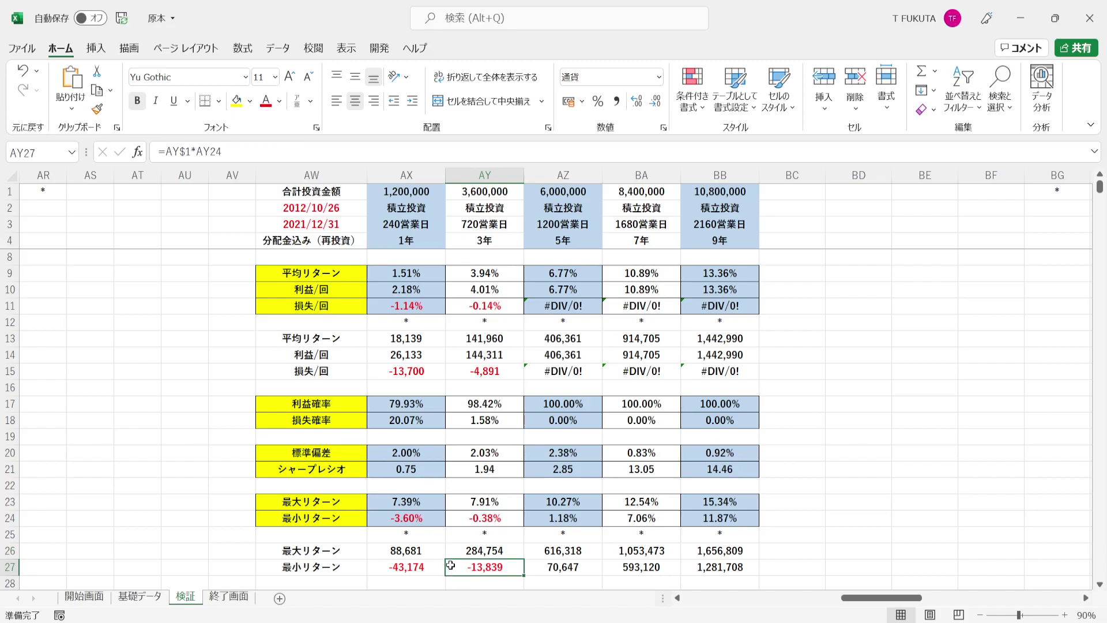
# - Move from the 3年 heading in AY4 to the 5年, 7年 and 9年 period headings in AZ4:BB4
pyautogui.click(465, 241)
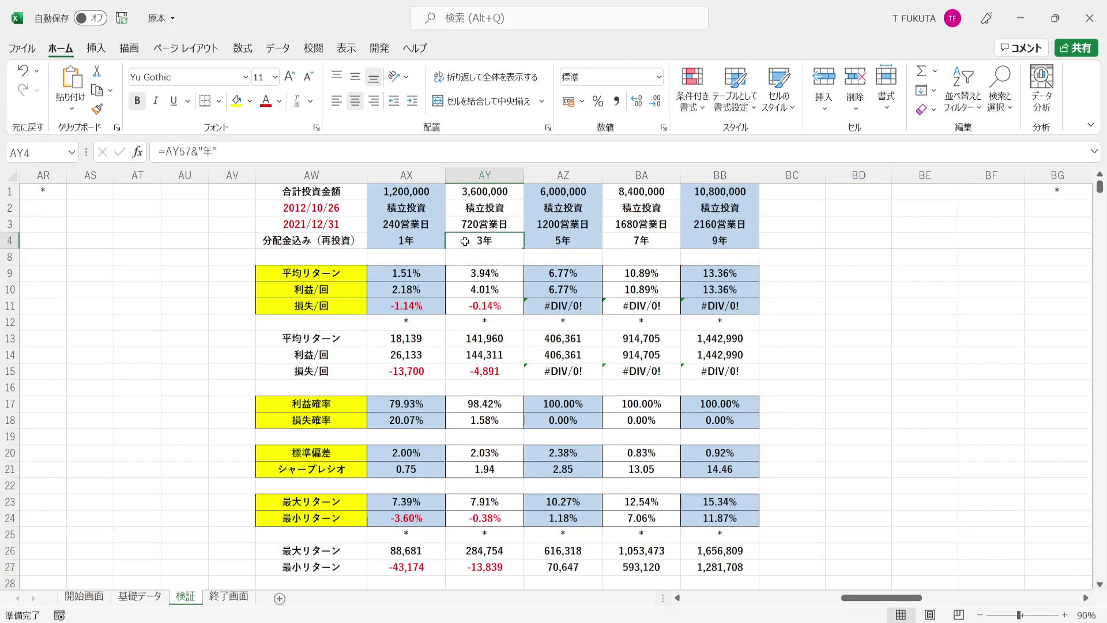
pyautogui.press('Down')
pyautogui.moveTo(537, 241); pyautogui.dragTo(716, 235)
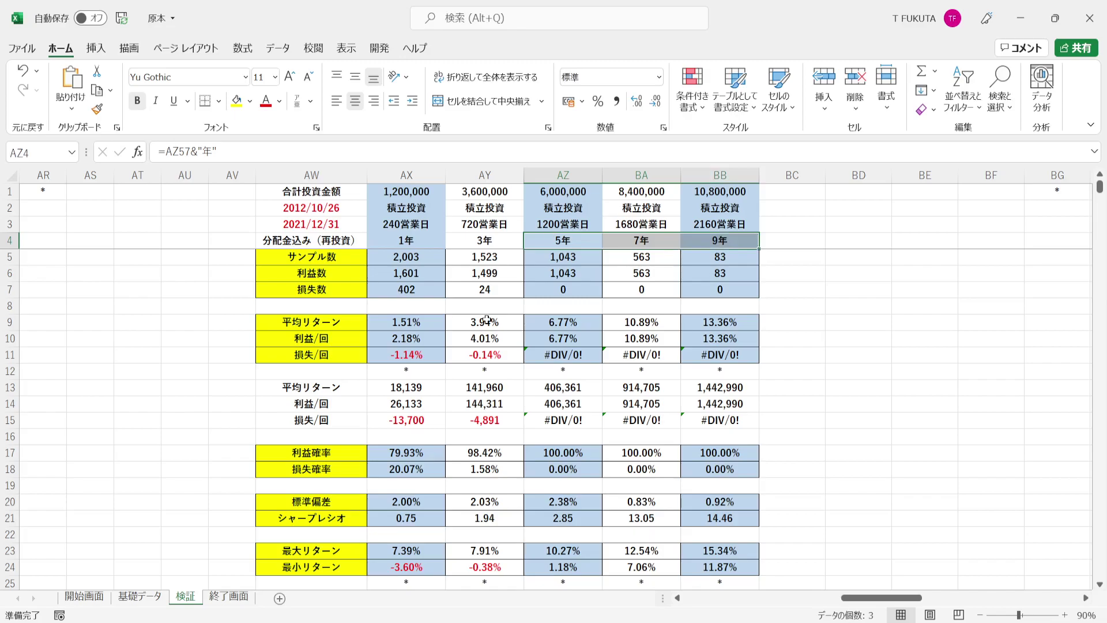
# - Examine the 1年 accumulation column's average return in AX9 and シャープレシオ in AX21
pyautogui.click(434, 176)
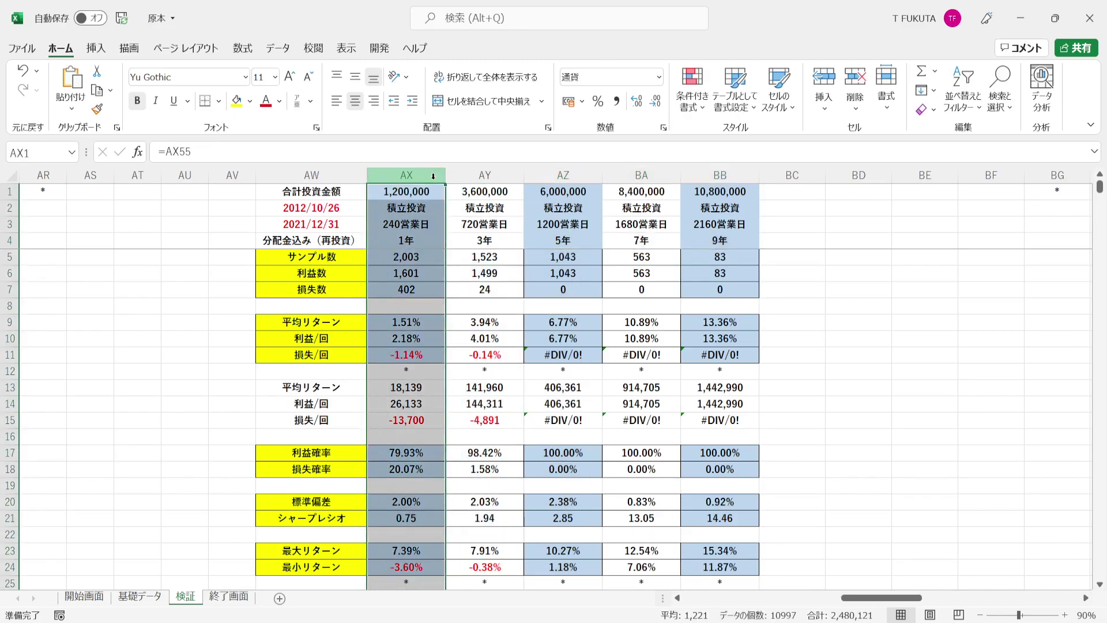
pyautogui.click(378, 321)
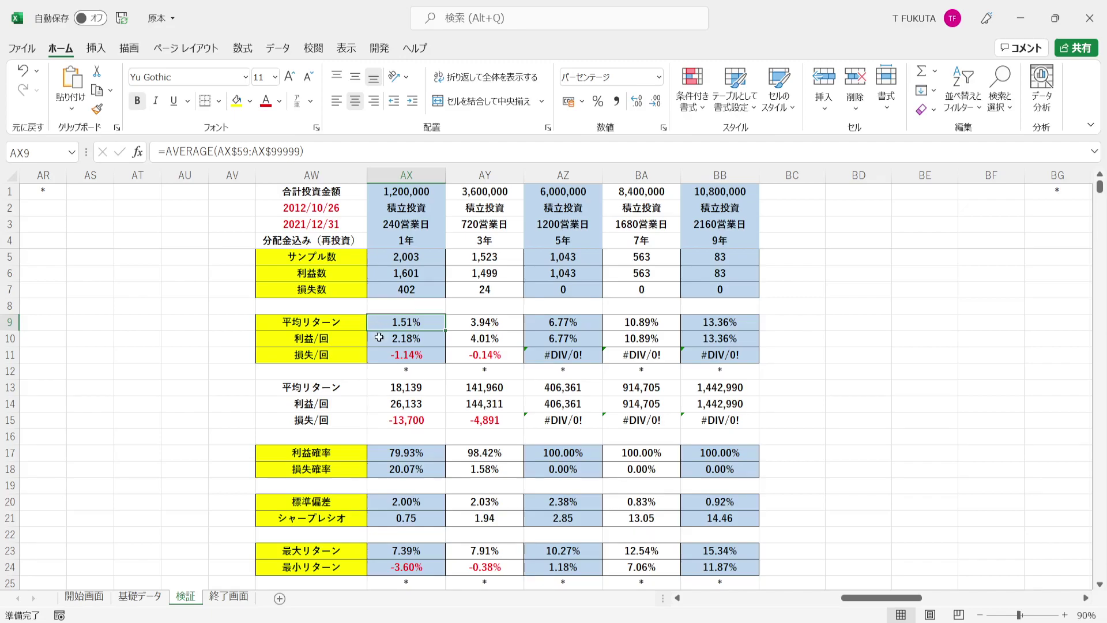
pyautogui.click(379, 516)
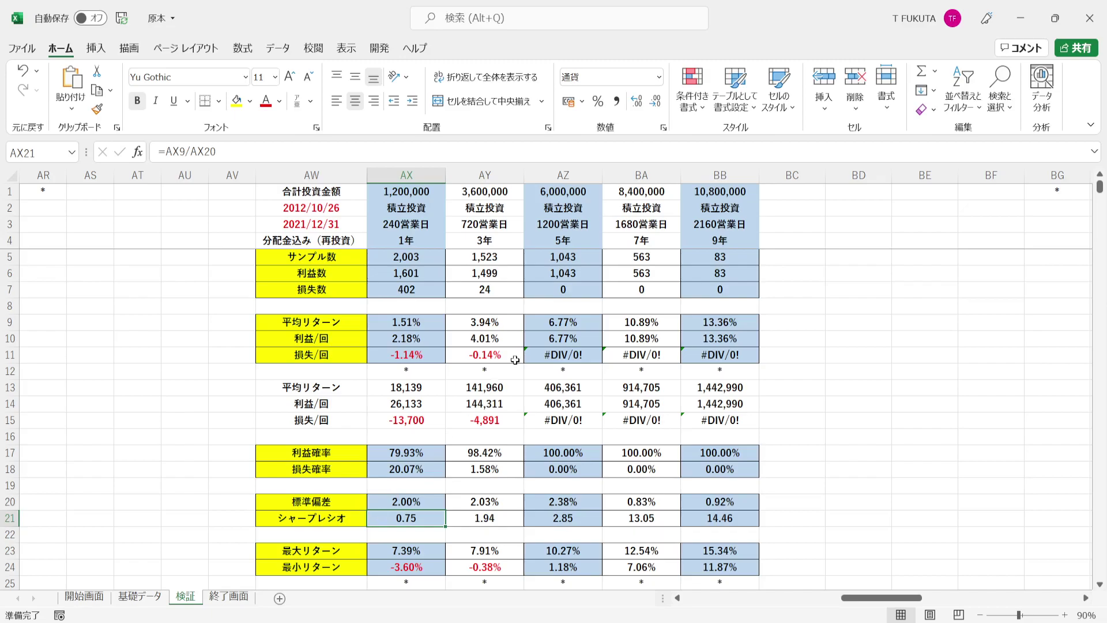
# - Examine the 損失数 cells for the 5年, 7年 and 9年 accumulation periods in AZ7:BB7
pyautogui.click(538, 287)
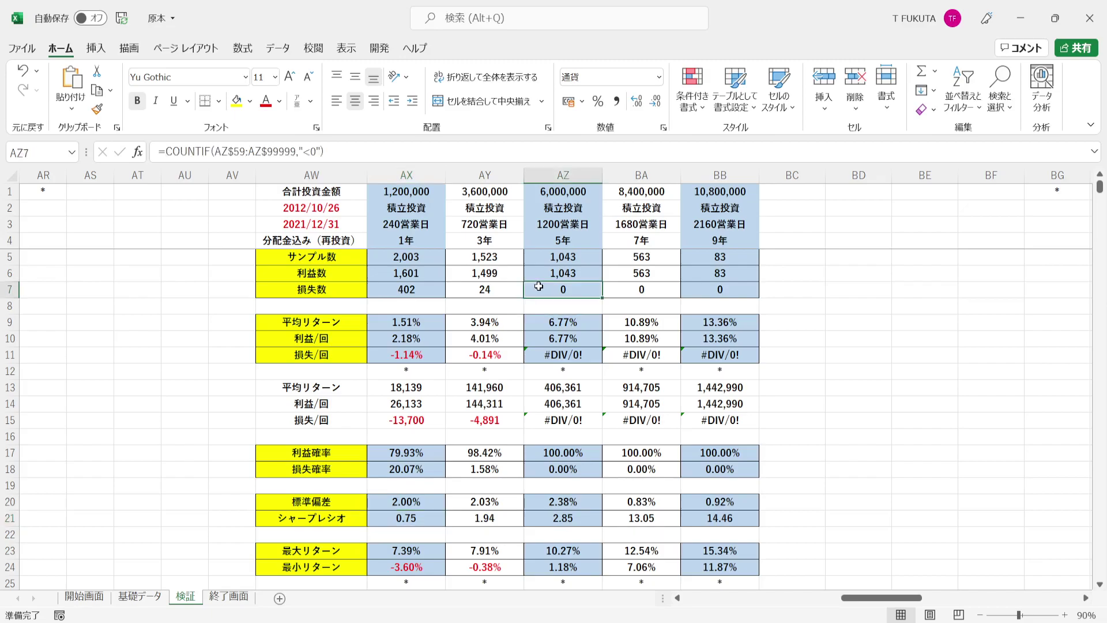
pyautogui.hotkey('ctrl', 'shift', 'Right')
pyautogui.click(544, 290)
pyautogui.click(554, 175)
pyautogui.click(543, 290)
pyautogui.moveTo(630, 291); pyautogui.dragTo(720, 291)
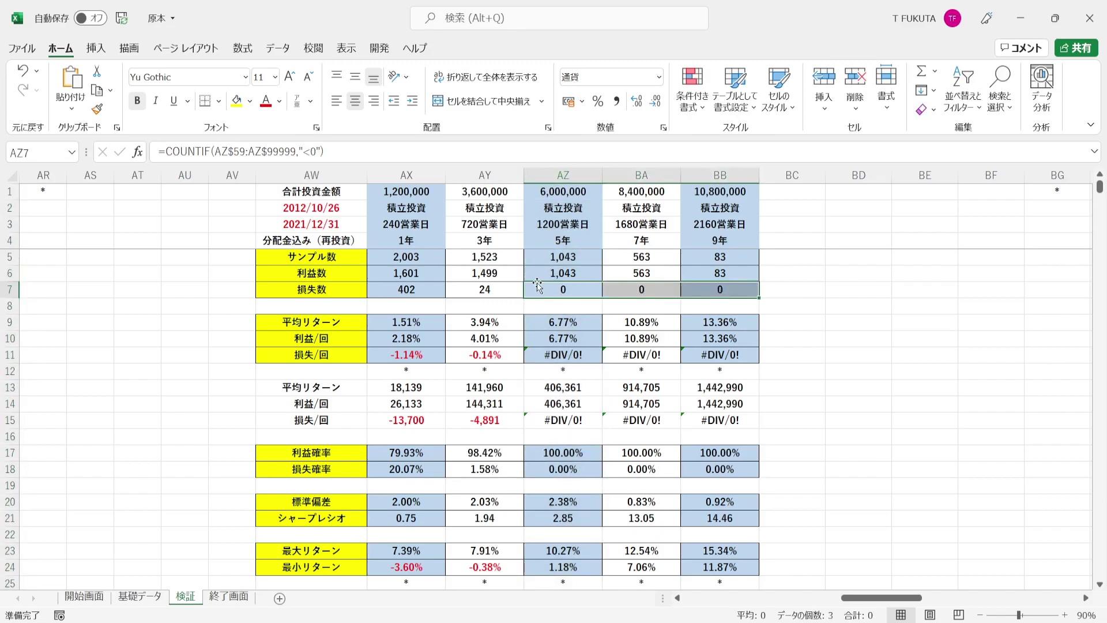
# - Examine the 9年 column's sample count in BB5, average return in BB9, total investment in BB1 and average return amount in BB13
pyautogui.click(716, 170)
pyautogui.click(700, 258)
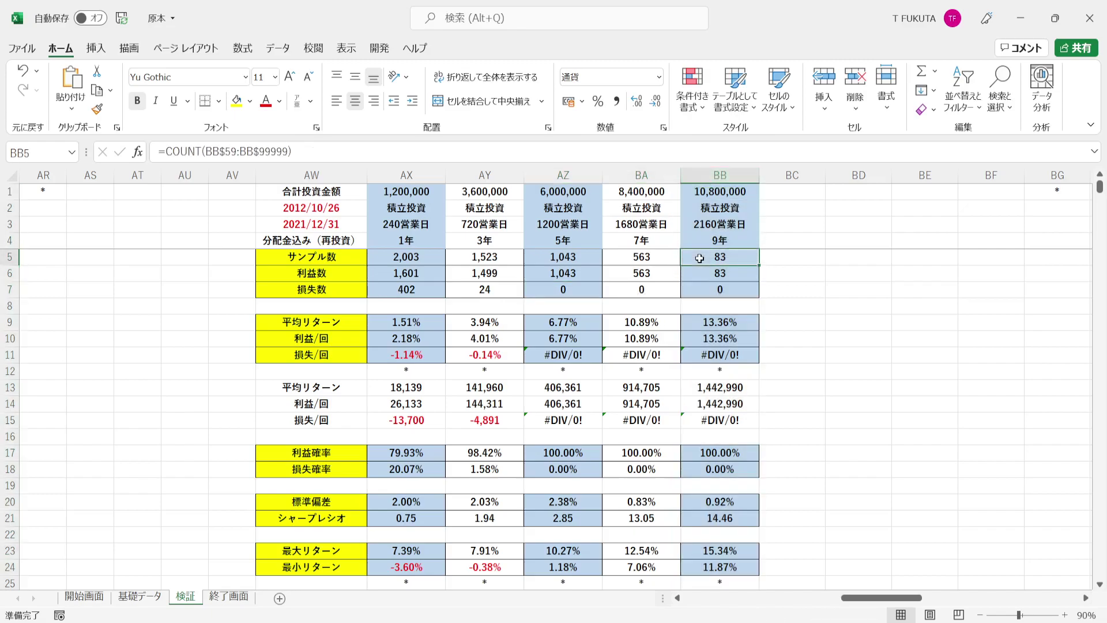
pyautogui.click(689, 326)
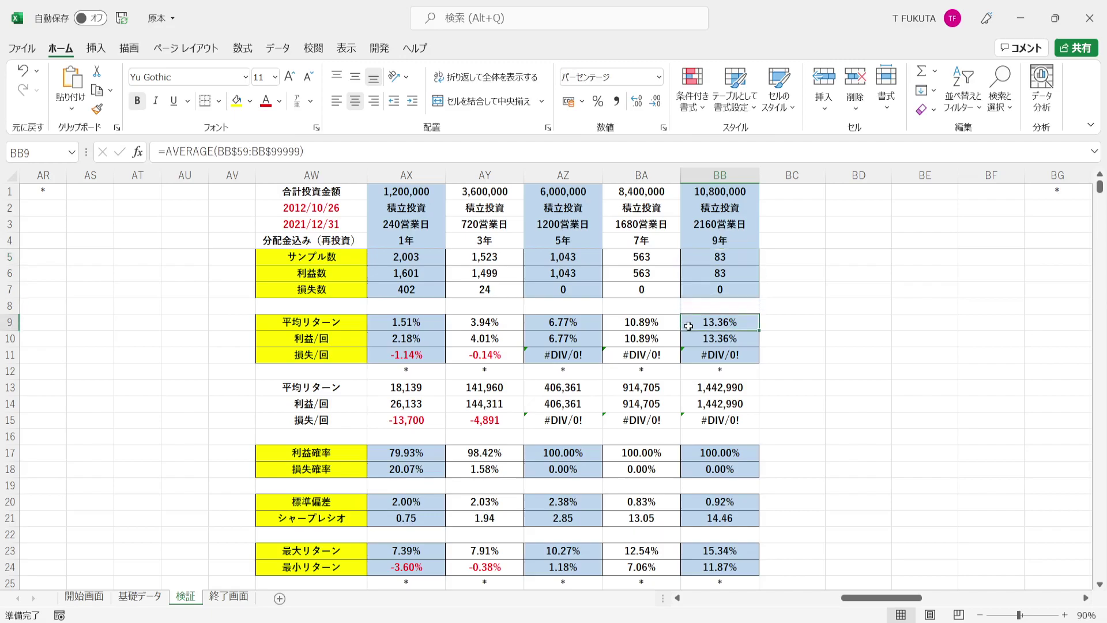
pyautogui.click(687, 197)
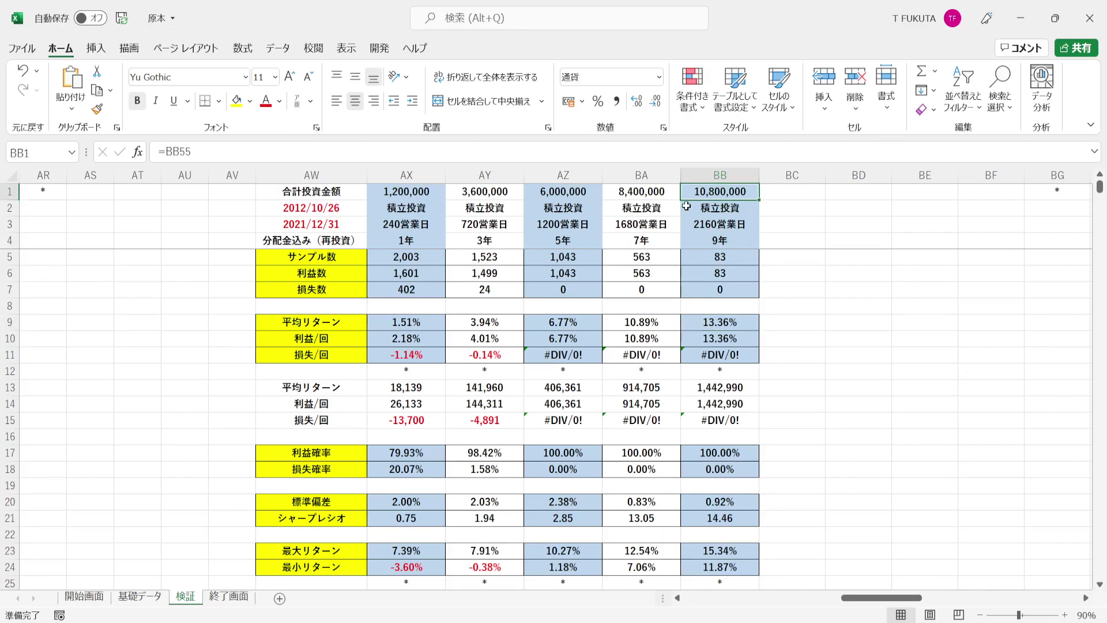
pyautogui.click(688, 388)
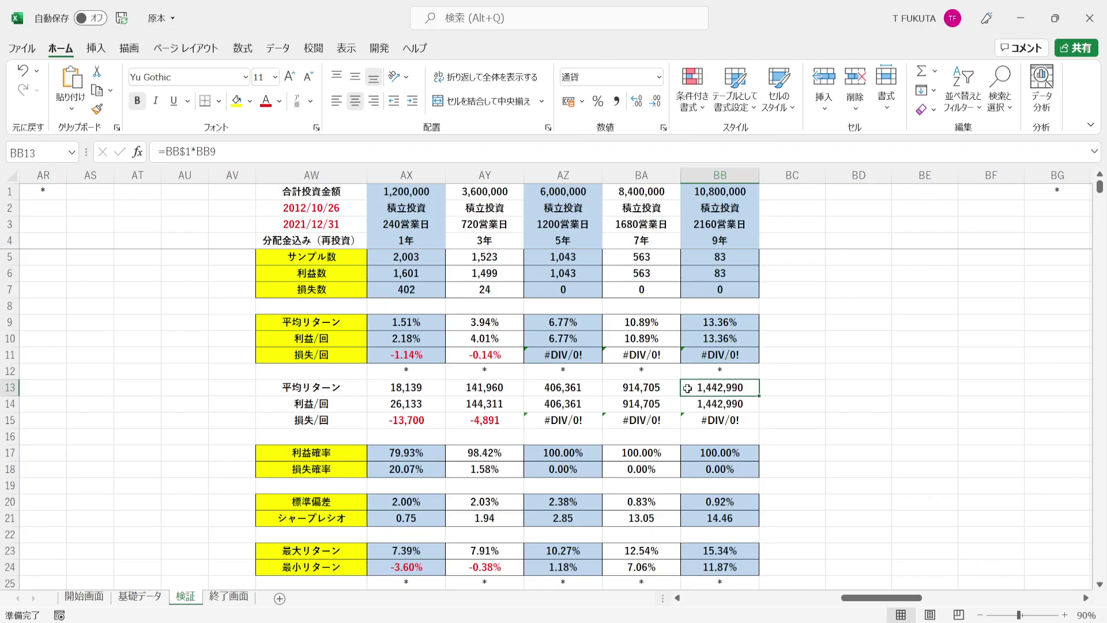
# - Examine the 9年 maximum and minimum return rates in BB23:BB24 and amounts in BB26:BB27, and return to the sample count in BB5
pyautogui.click(692, 553)
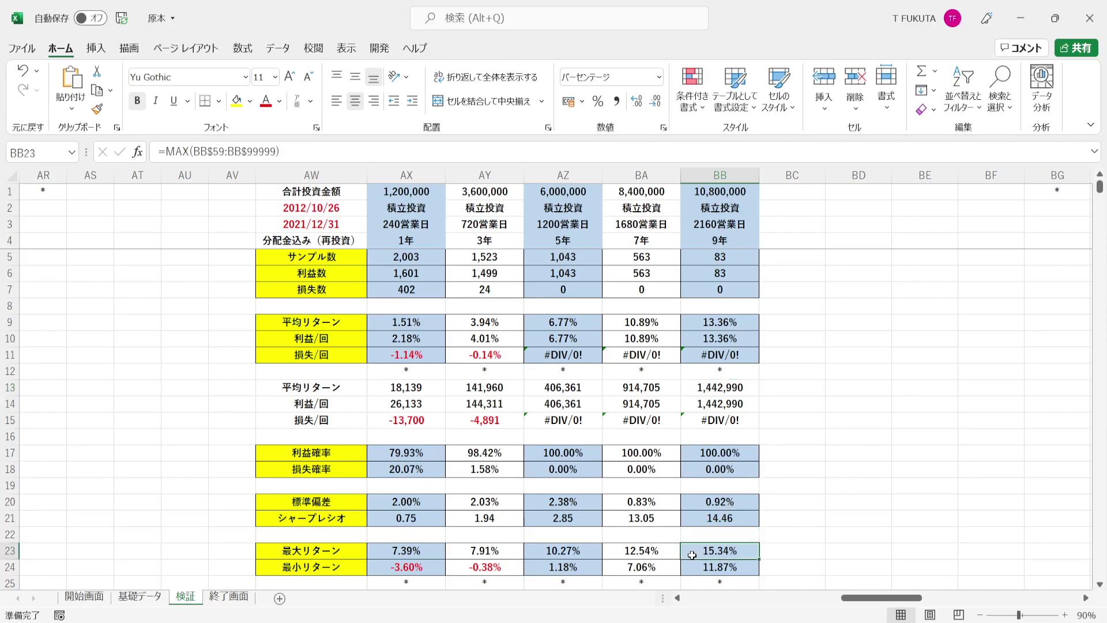
pyautogui.press('Down')
pyautogui.press('Down')
pyautogui.press('Down')
pyautogui.press('Down')
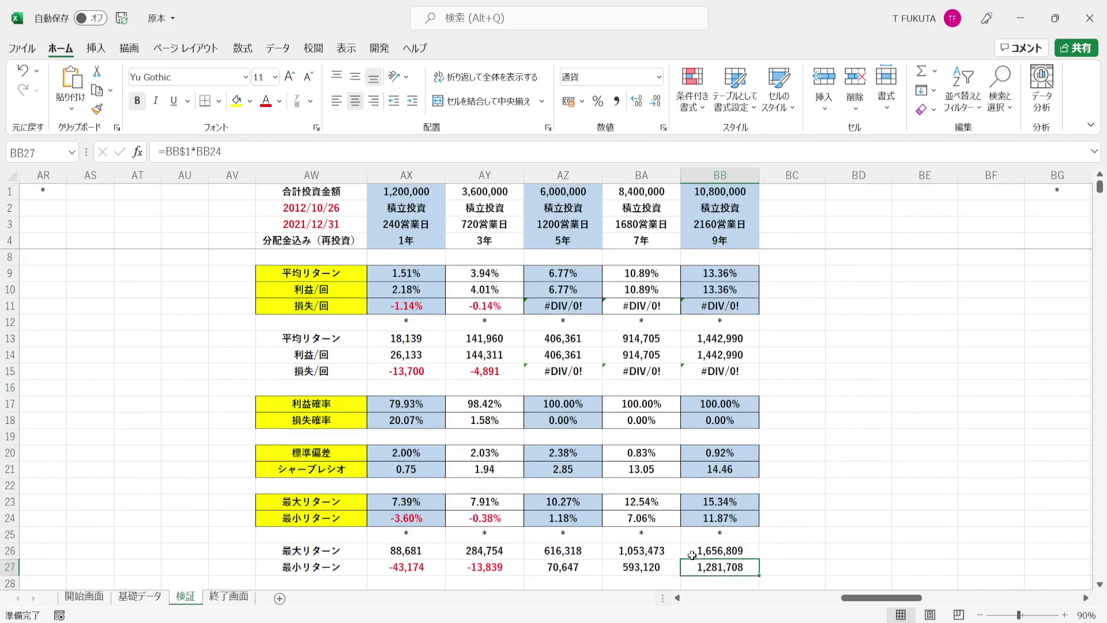
pyautogui.click(689, 499)
pyautogui.click(694, 243)
pyautogui.press('Down')
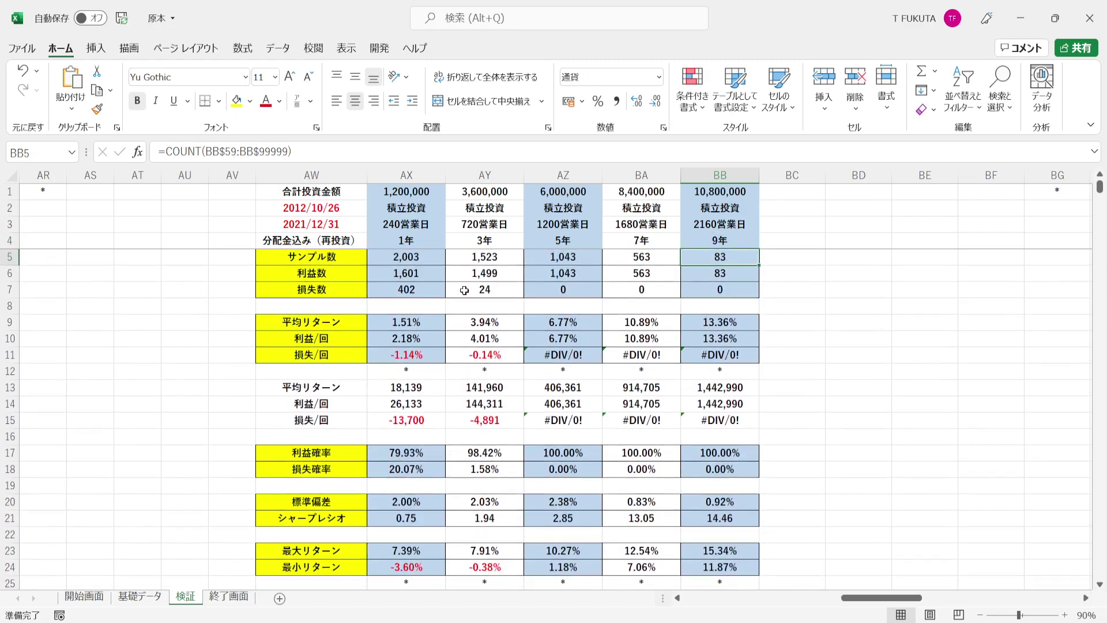
# - Compare the 1年 column's average return in AX9 and シャープレシオ in AX21 with the 9年 results in column BB
pyautogui.click(402, 173)
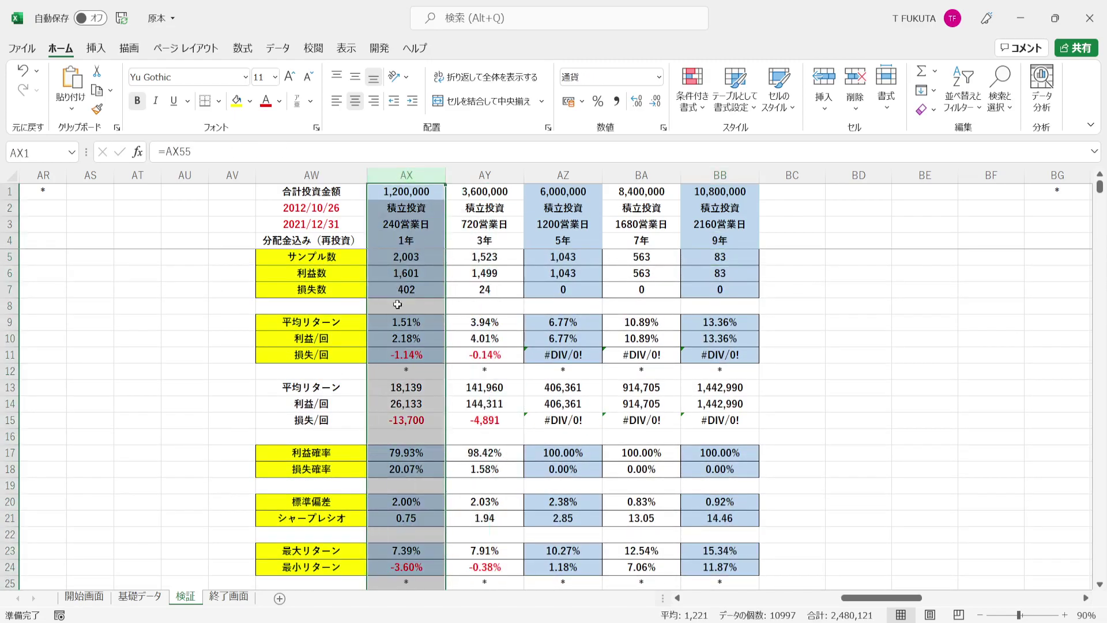
pyautogui.click(380, 322)
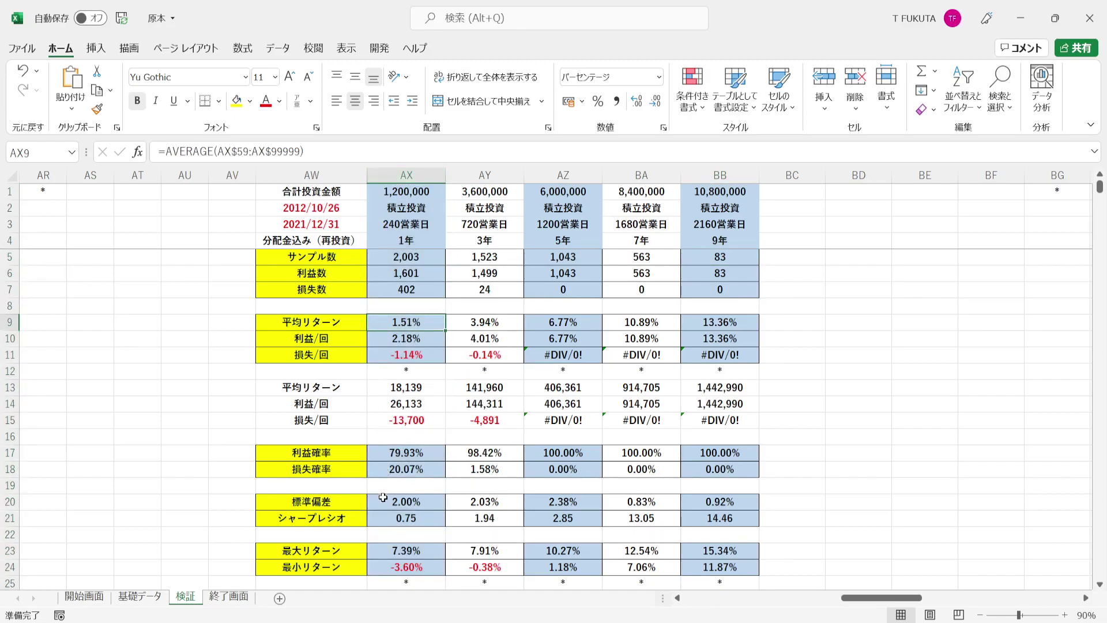
pyautogui.click(382, 518)
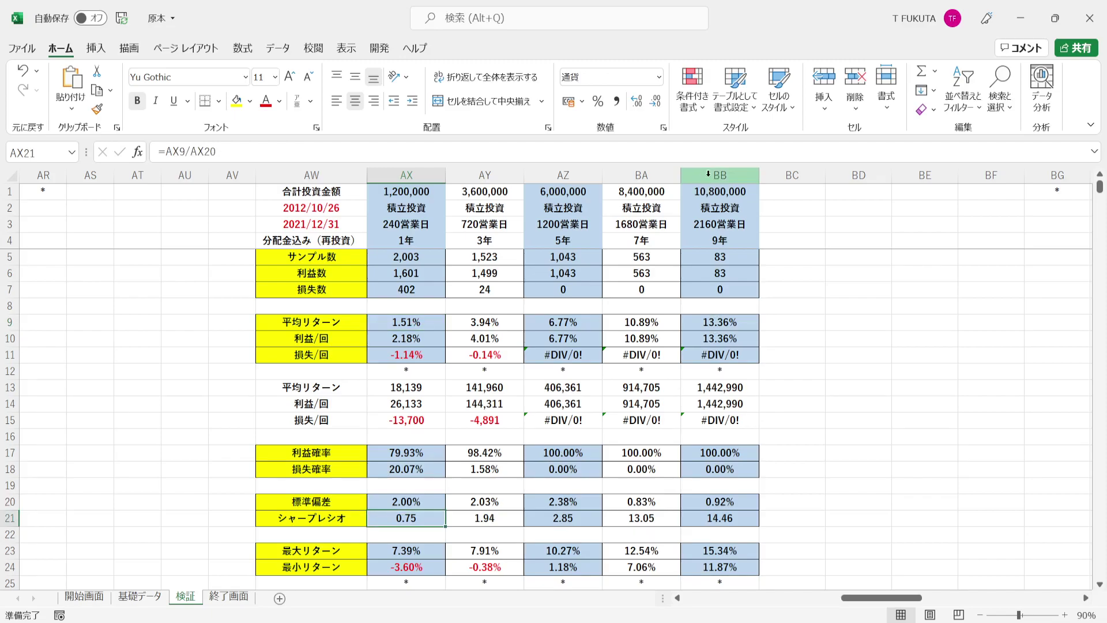
pyautogui.click(715, 175)
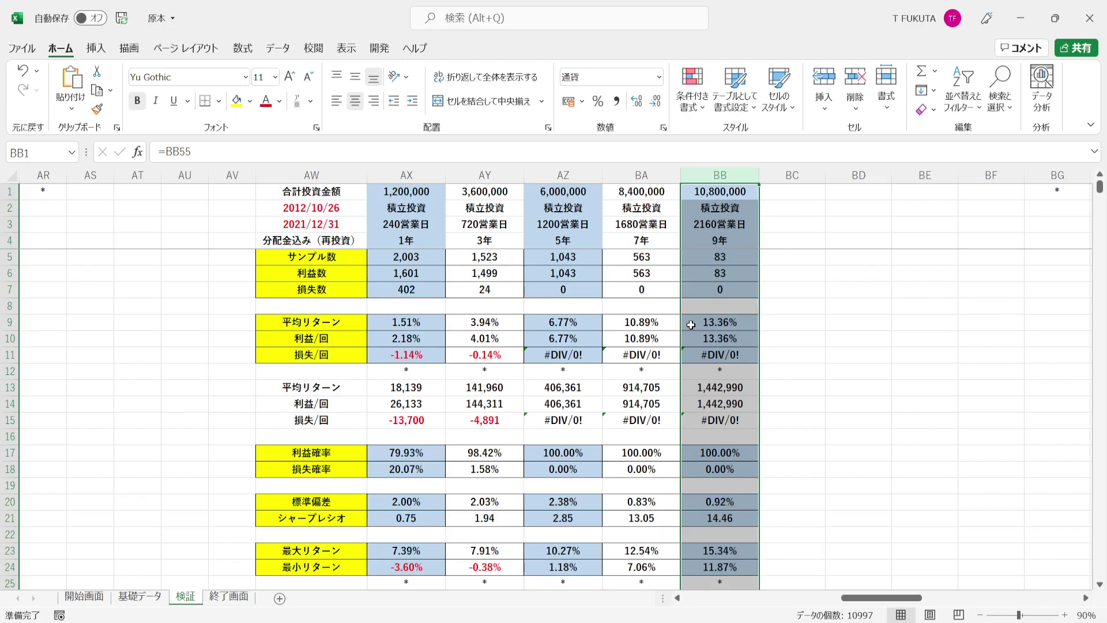
# - Go from the accumulation table's 合計投資金額 row to the 一括投資 table that starts at BI1
pyautogui.click(306, 191)
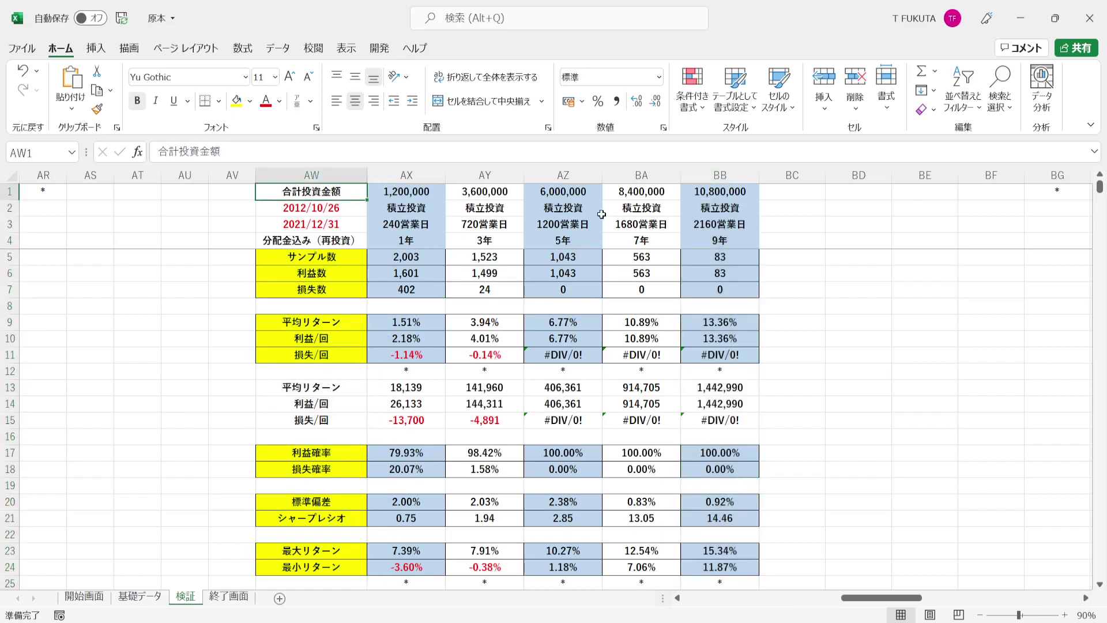
pyautogui.hotkey('ctrl', 'Right')
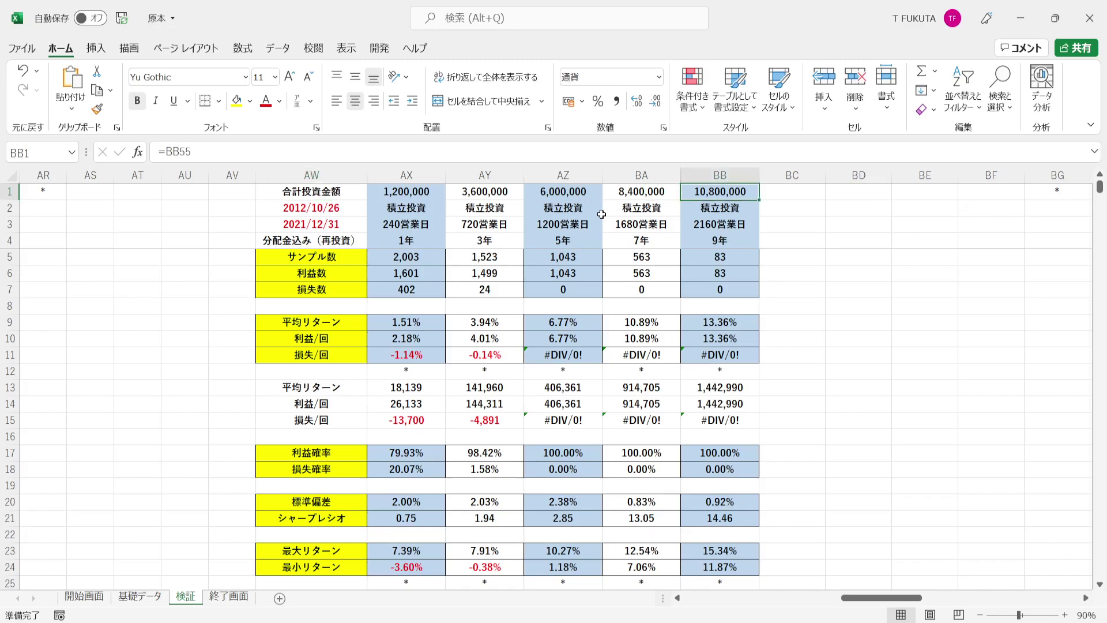
pyautogui.hotkey('ctrl', 'Right')
pyautogui.hotkey('ctrl', 'Right')
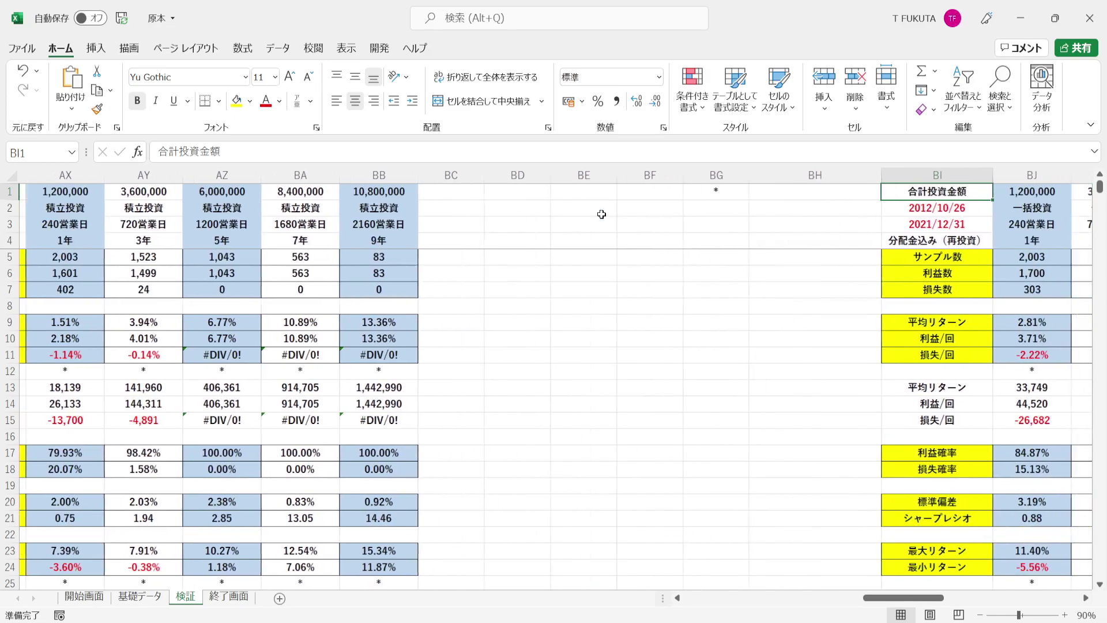
pyautogui.hotkey('ctrl', 'Right')
pyautogui.hotkey('ctrl', 'Right')
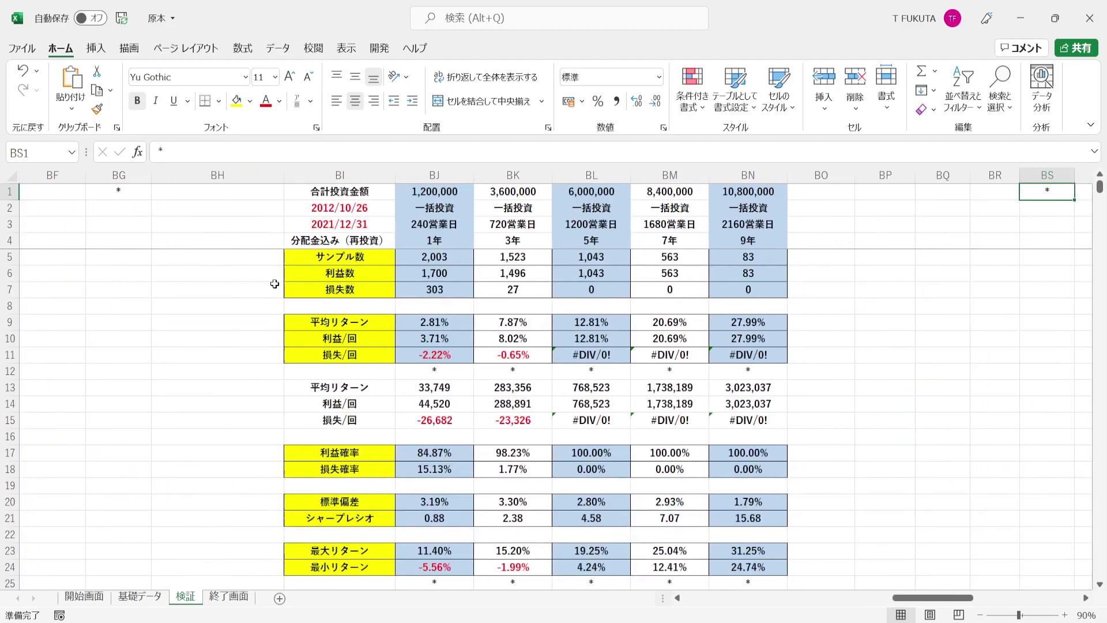
# - Review the 1年 一括投資 conditions: date range in BI2:BI3, total investment in BJ1, period in BJ3:BJ4 and sample count in BJ5
pyautogui.click(430, 175)
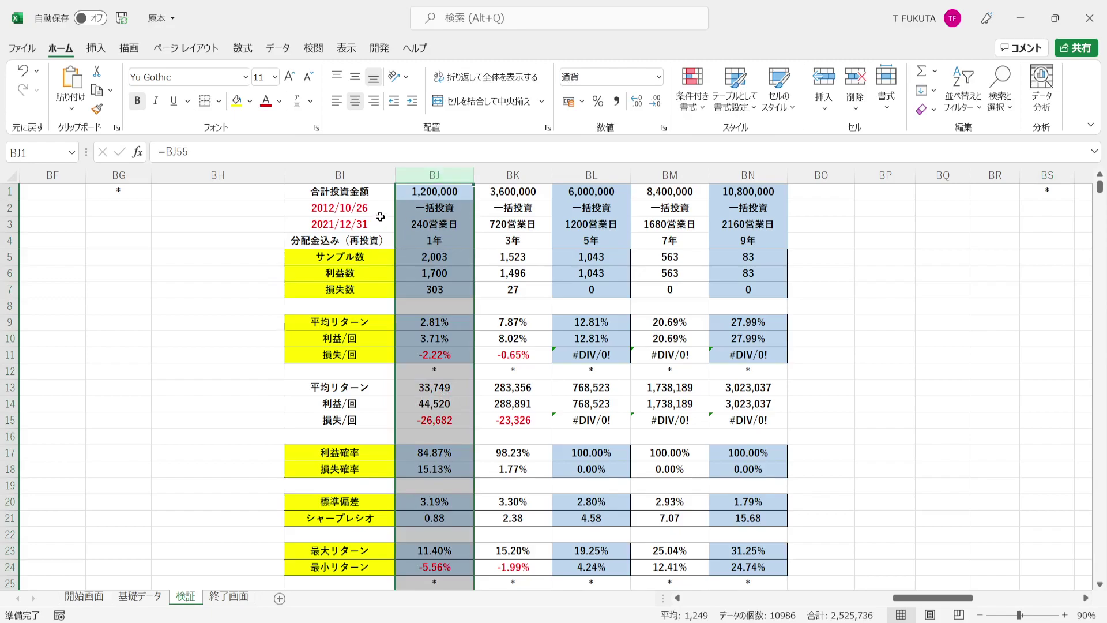
pyautogui.moveTo(386, 207); pyautogui.dragTo(384, 225)
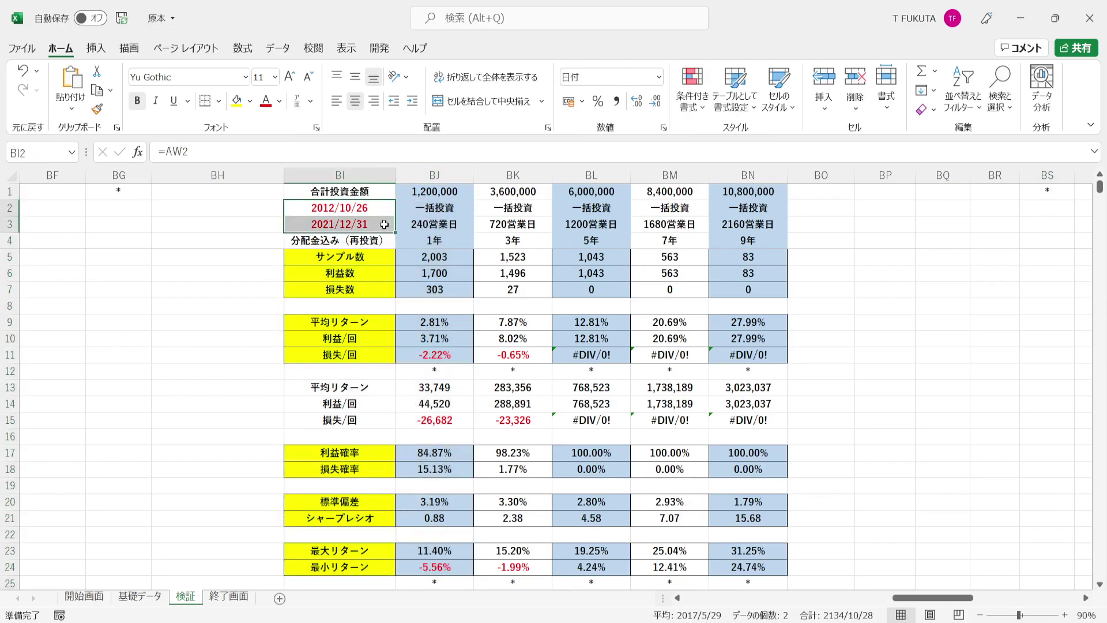
pyautogui.click(401, 192)
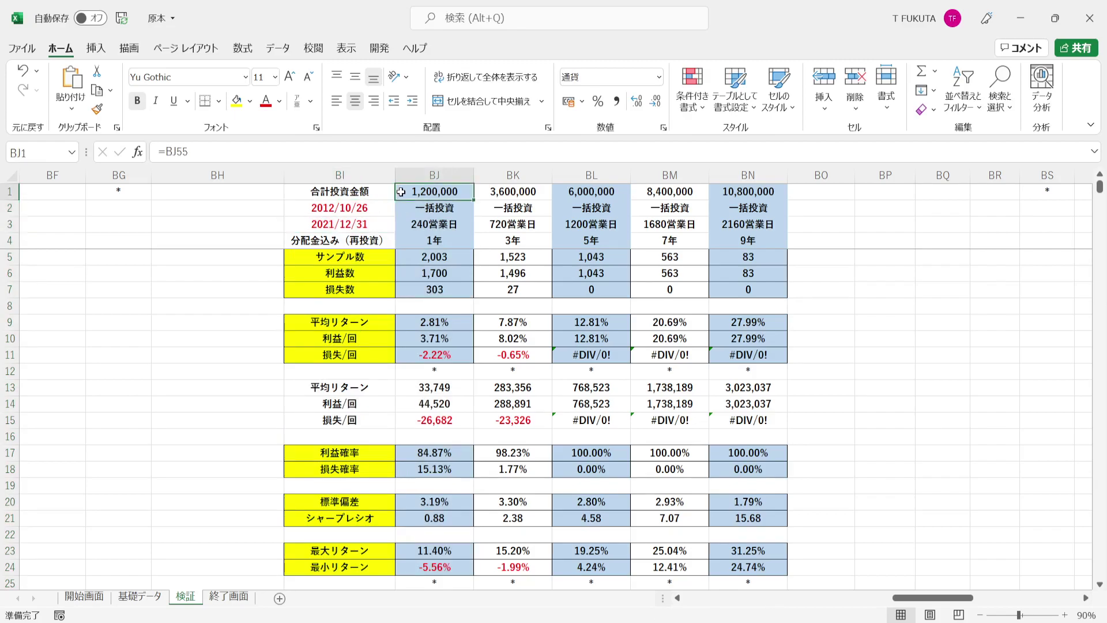
pyautogui.click(398, 226)
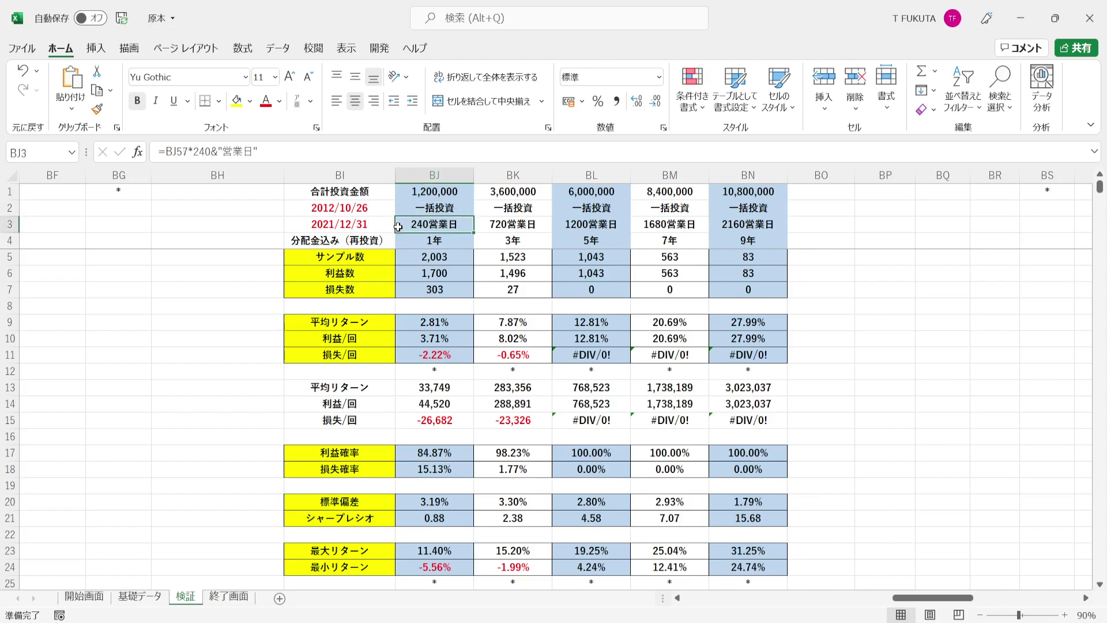
pyautogui.click(407, 242)
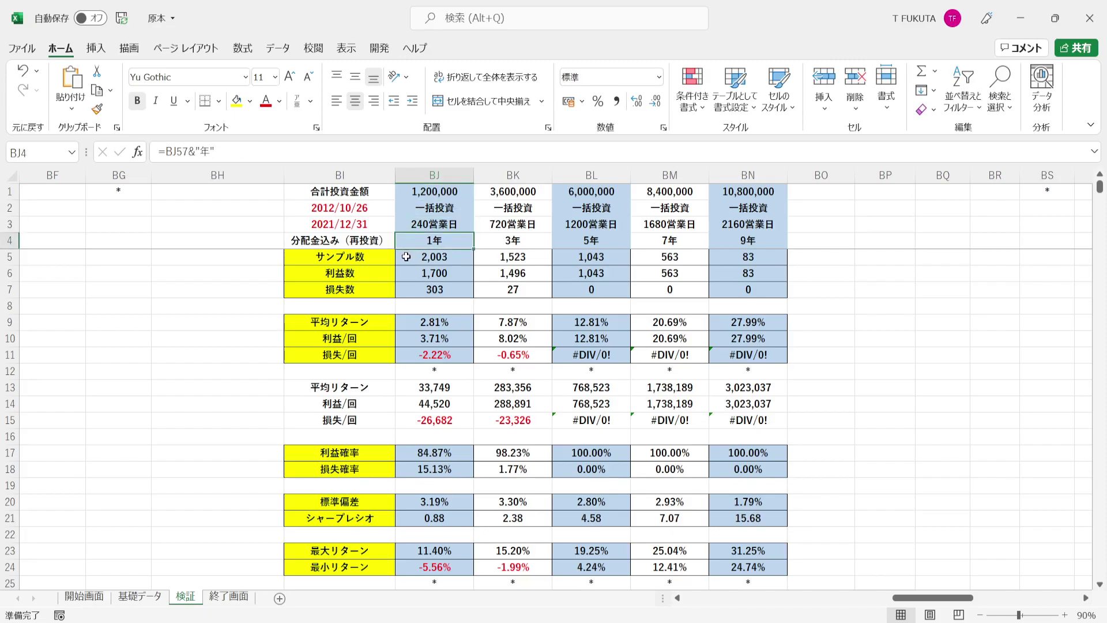
pyautogui.click(406, 256)
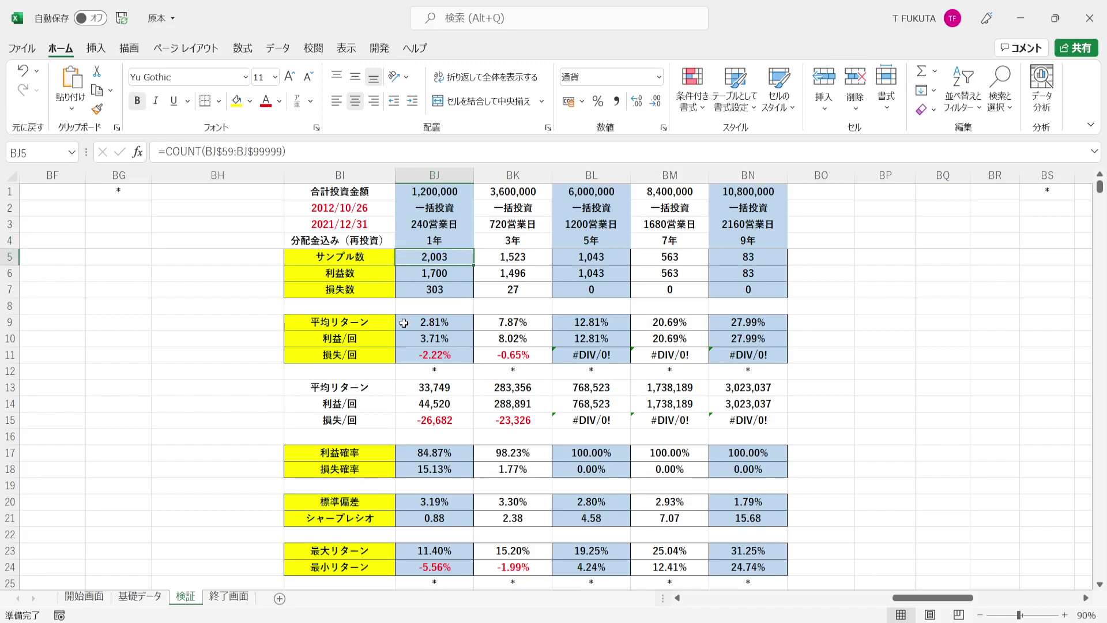
# - Compare the 1年 lump-sum profit and loss probabilities in BJ17:BJ18 with the counts in BJ6:BJ7 and average rates in BJ10:BJ11
pyautogui.click(405, 452)
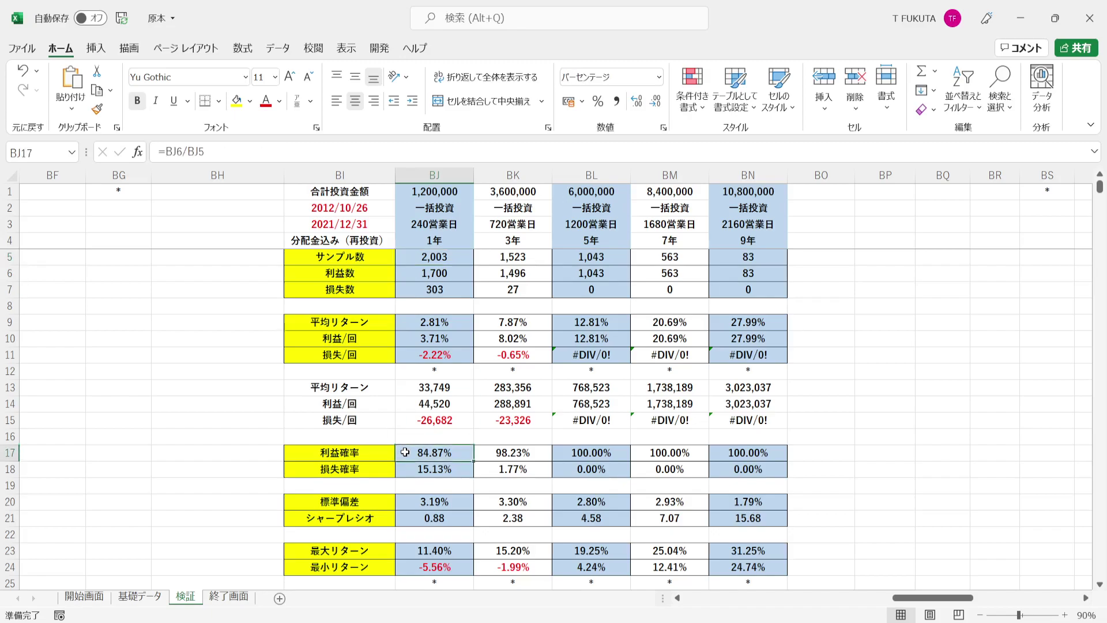
pyautogui.click(407, 274)
pyautogui.click(403, 343)
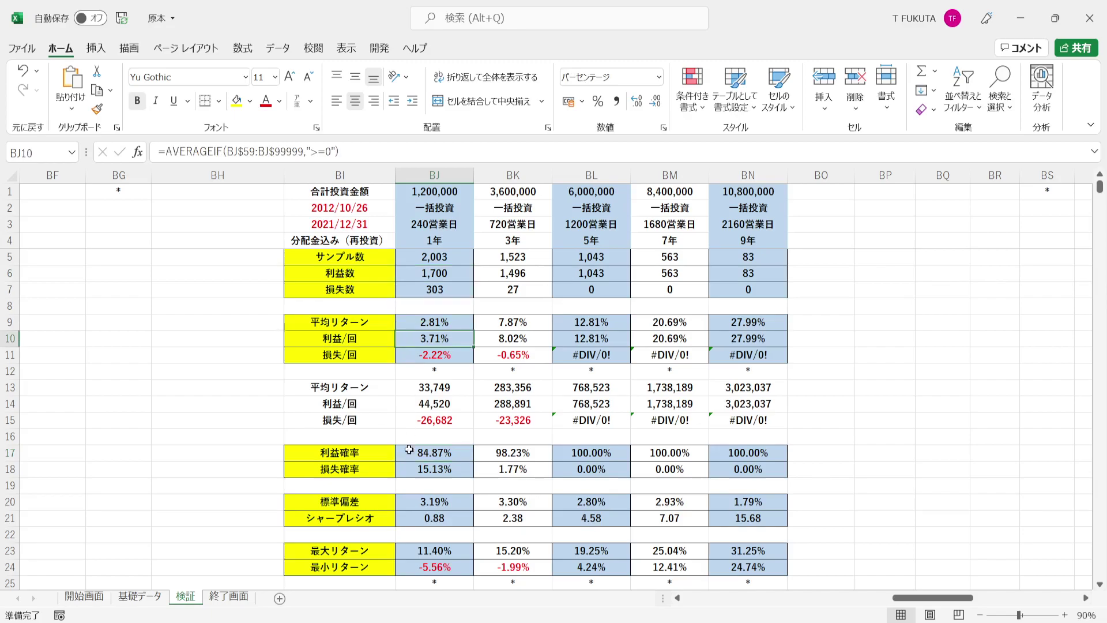
pyautogui.click(407, 468)
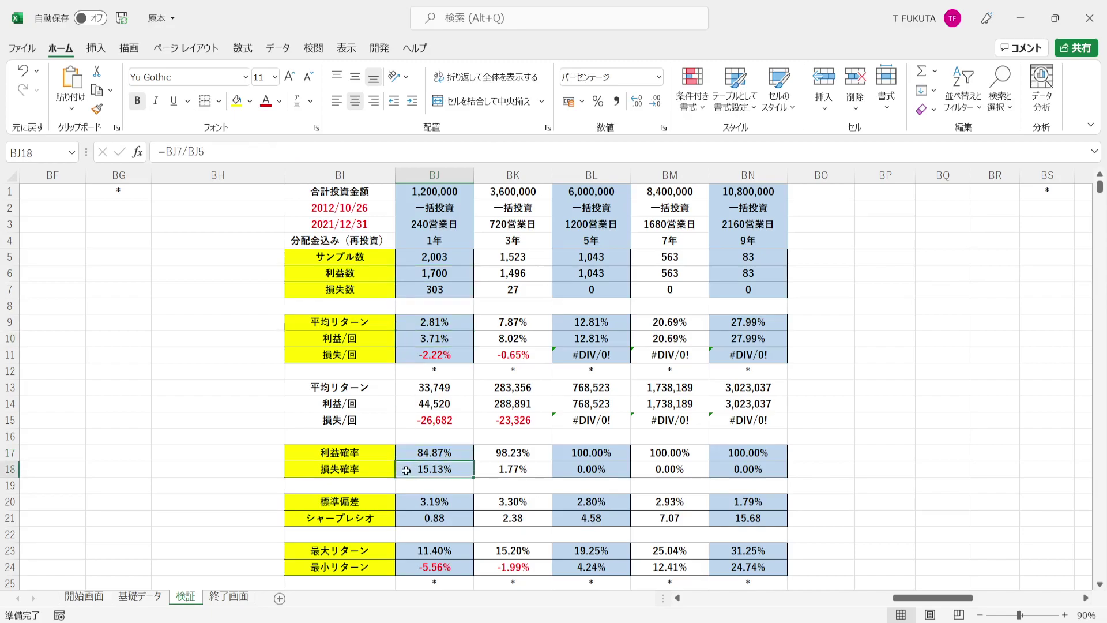
pyautogui.click(409, 291)
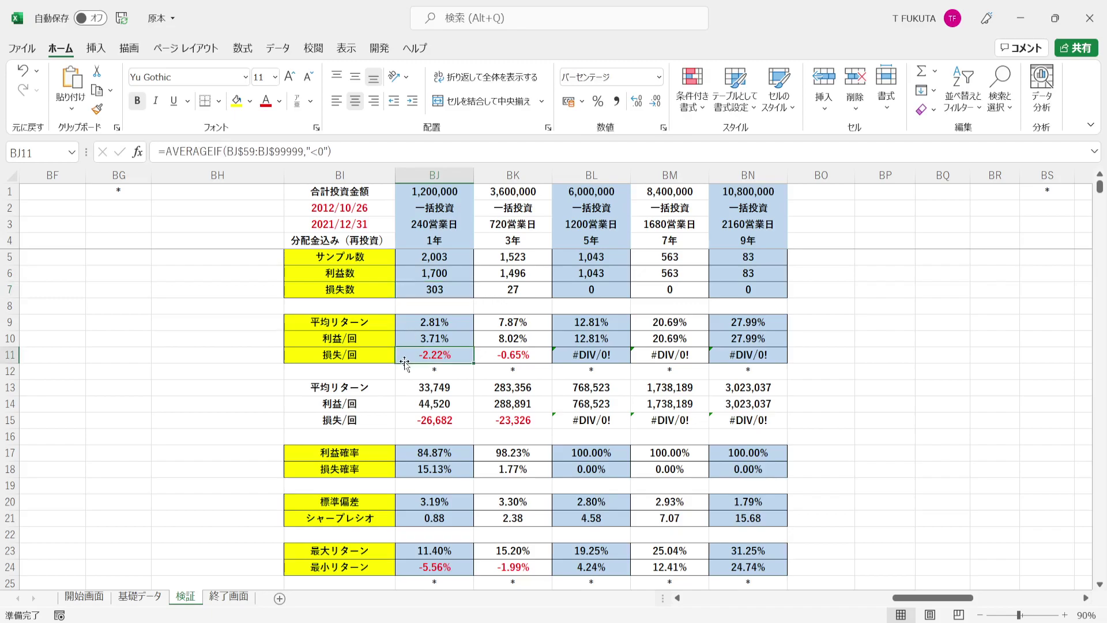
# - Examine the 1年 lump-sum average return in BJ9 and the average profit and loss amounts in BJ14:BJ15
pyautogui.click(405, 323)
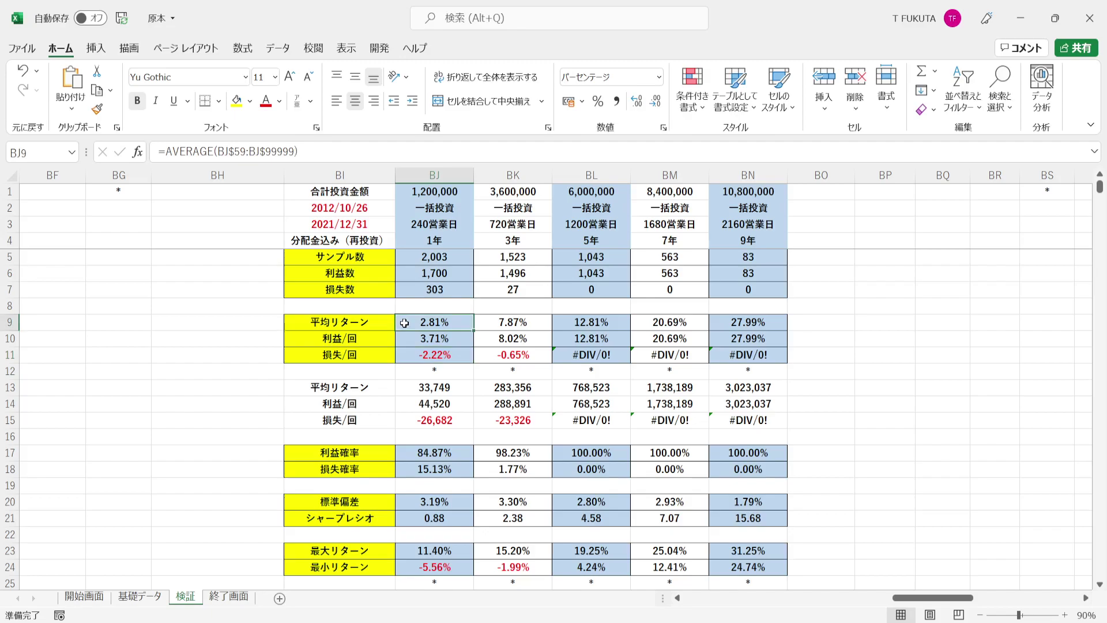
pyautogui.click(409, 404)
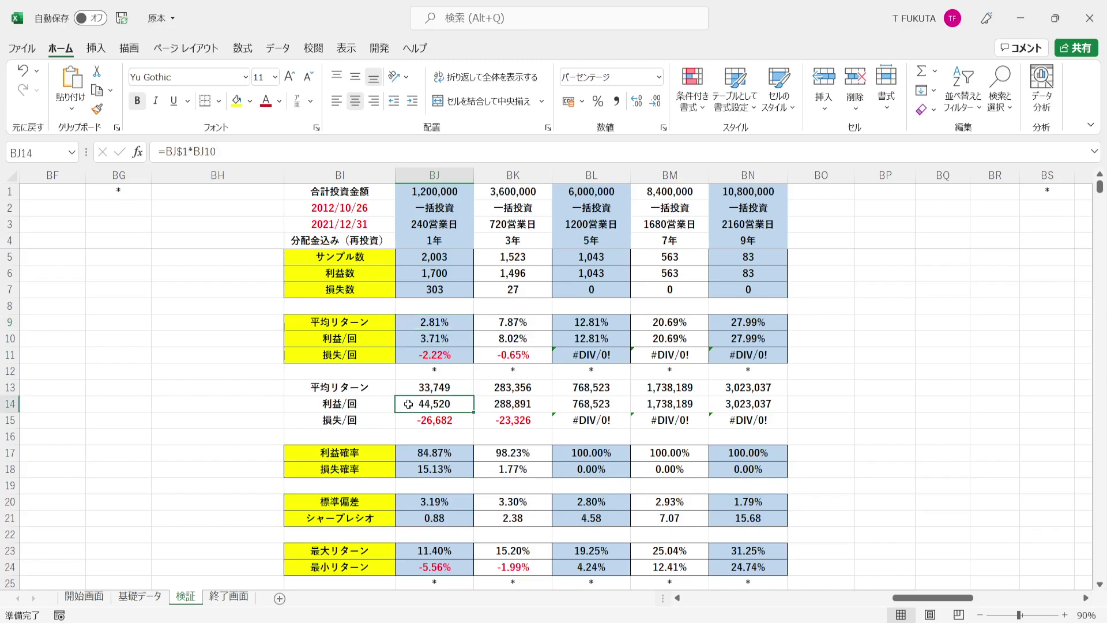
pyautogui.click(400, 424)
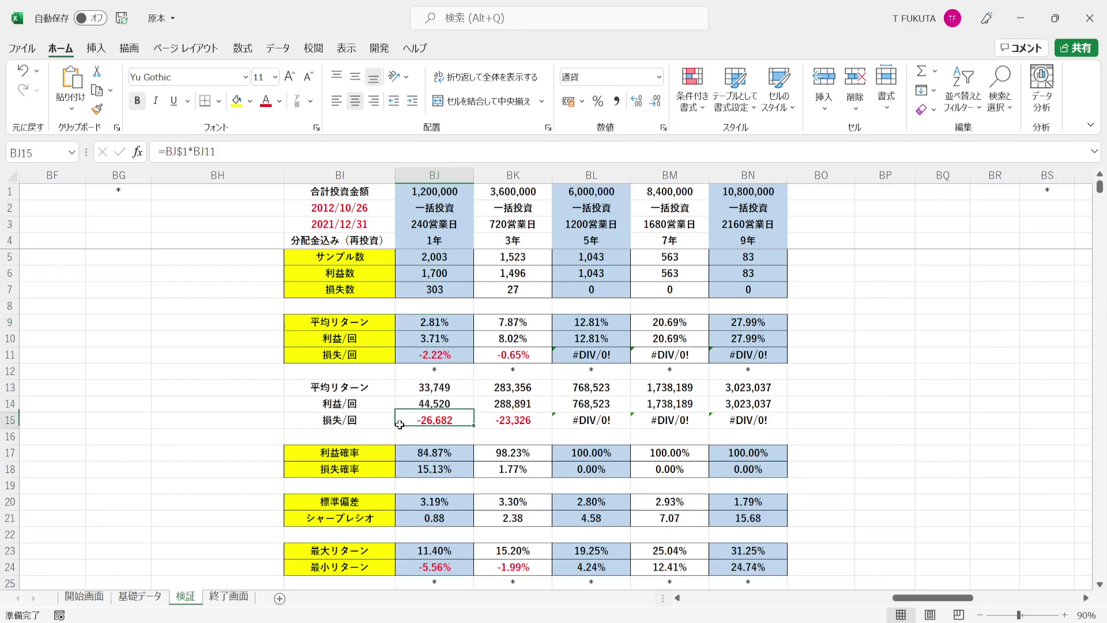
# - Examine the 1年 lump-sum average return amount in BJ13, and relate the standard deviation and Sharpe ratio in BJ20:BJ21 to the average return in BJ9
pyautogui.click(404, 389)
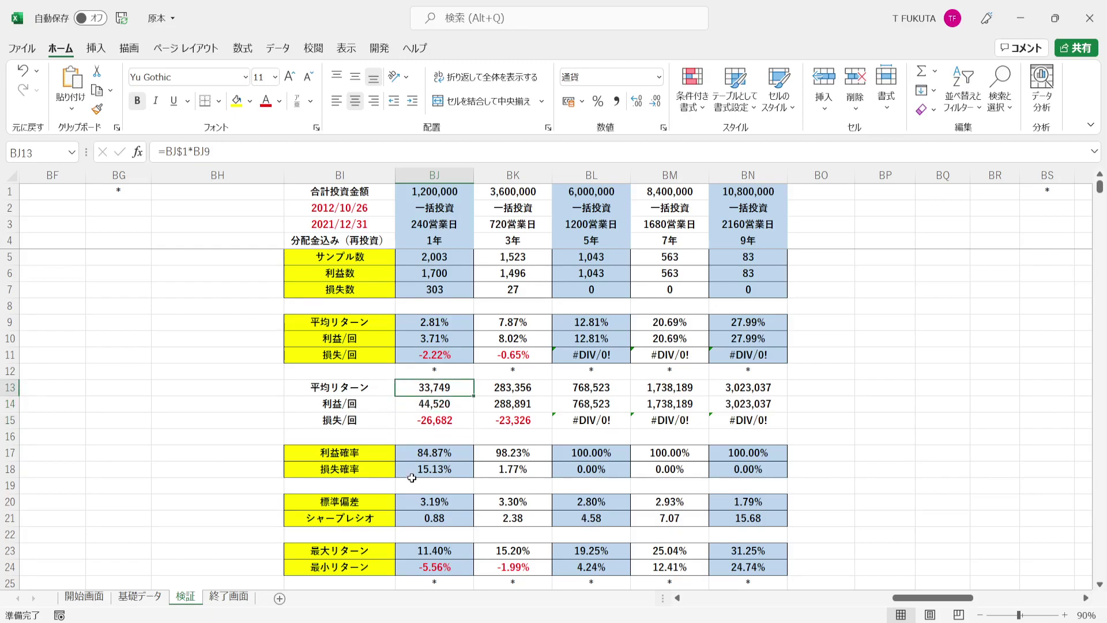
pyautogui.click(407, 501)
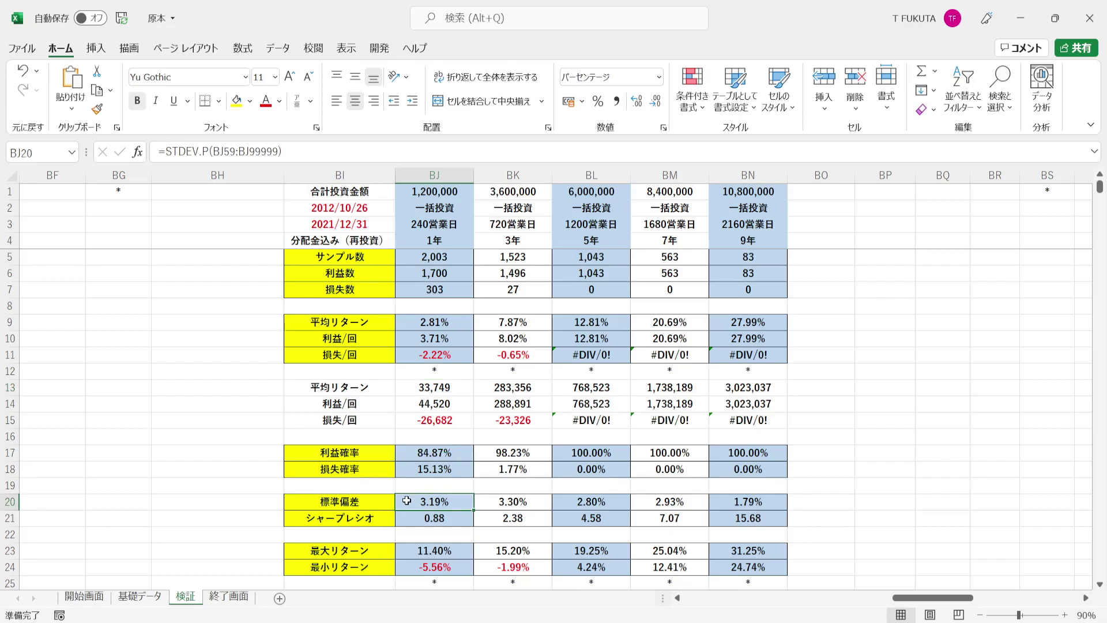
pyautogui.click(403, 321)
pyautogui.click(408, 503)
pyautogui.click(409, 519)
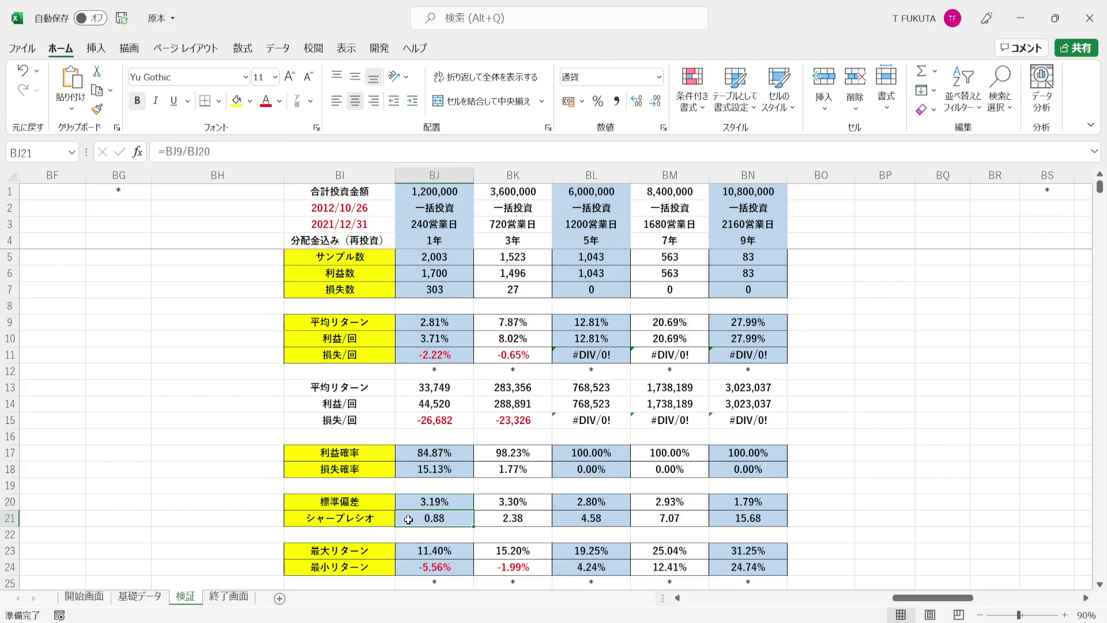
# - Review the 1年 lump-sum maximum and minimum returns, as rates in BJ23:BJ24 and as amounts in BJ26:BJ27
pyautogui.click(409, 551)
pyautogui.press('Down')
pyautogui.press('Down')
pyautogui.press('Down')
pyautogui.press('Down')
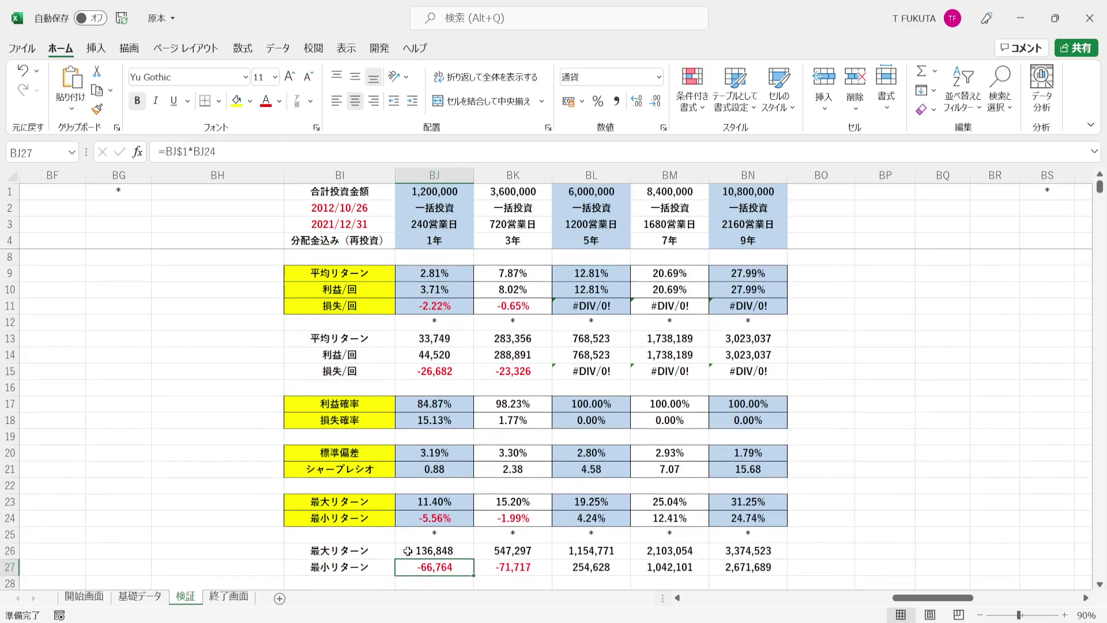
pyautogui.click(402, 504)
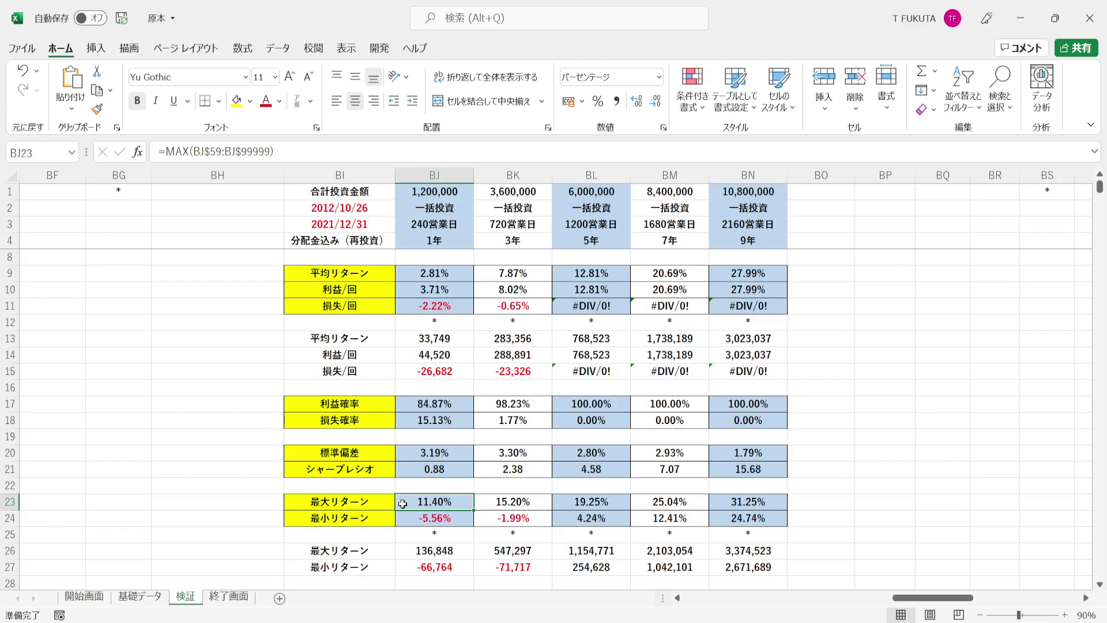
pyautogui.click(405, 514)
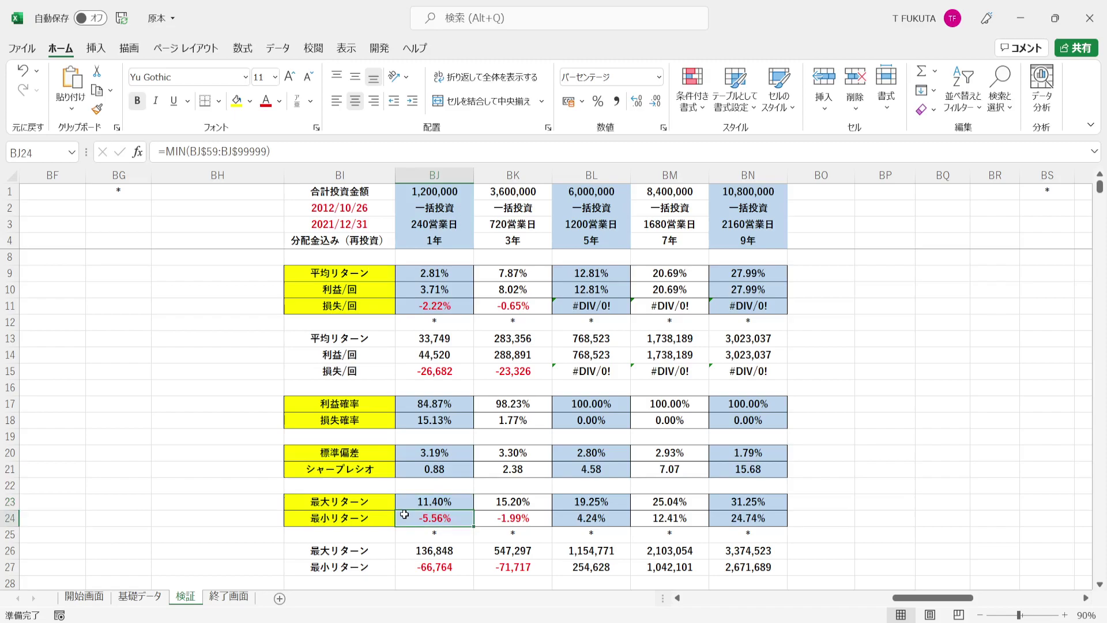
pyautogui.click(406, 554)
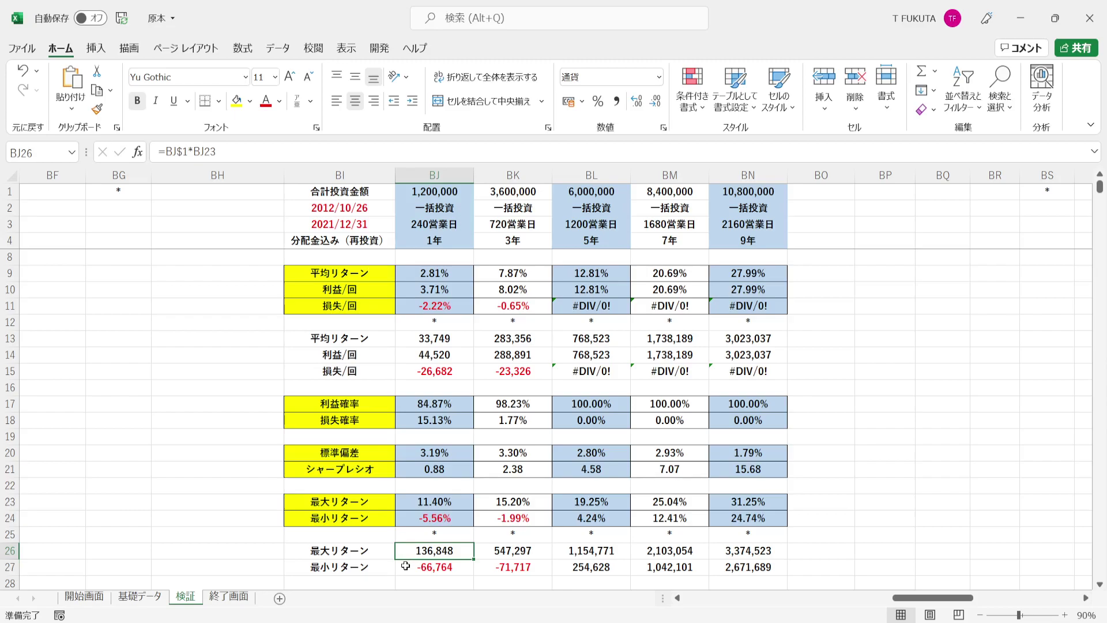
pyautogui.click(406, 567)
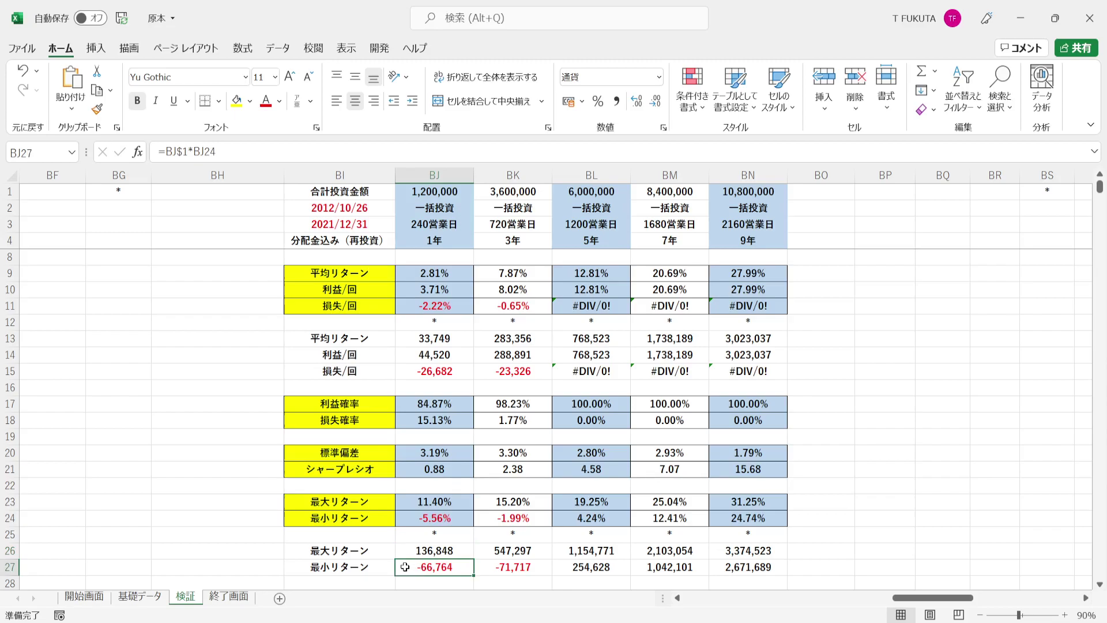
# - Return to the table header, highlight the remaining periods in BK4:BN4 and go to the 3年 column BK
pyautogui.click(410, 245)
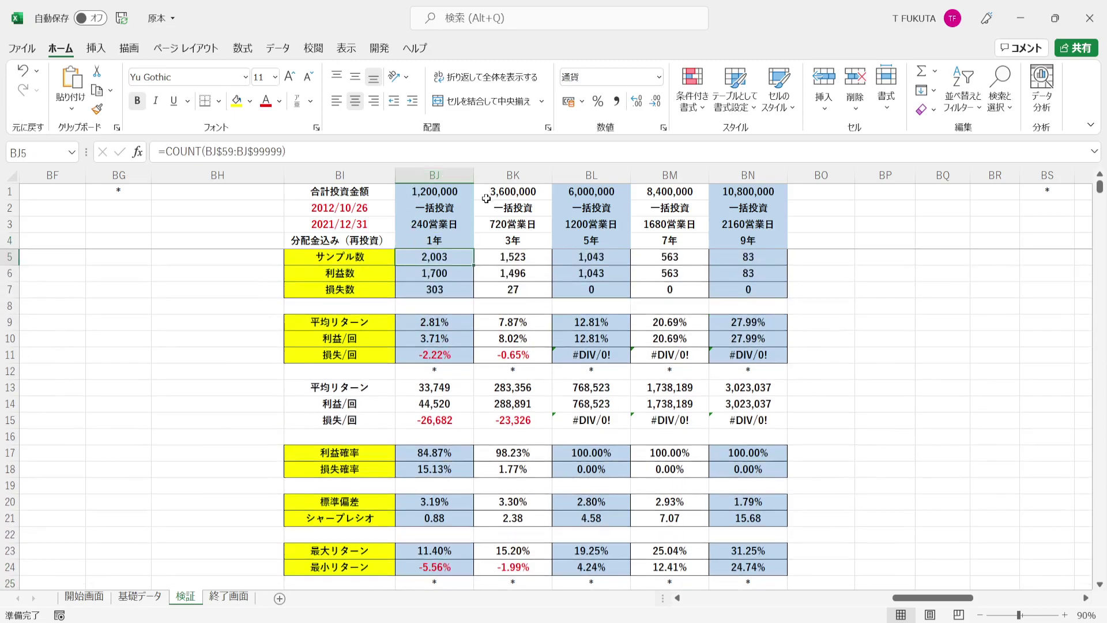
pyautogui.moveTo(485, 239); pyautogui.dragTo(750, 240)
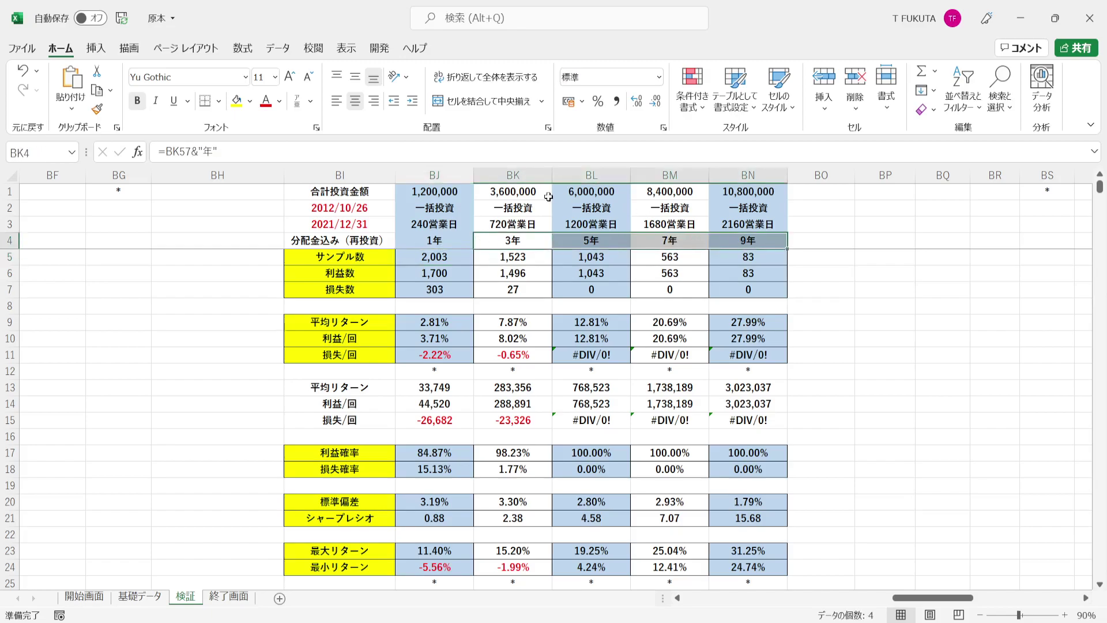
pyautogui.click(503, 171)
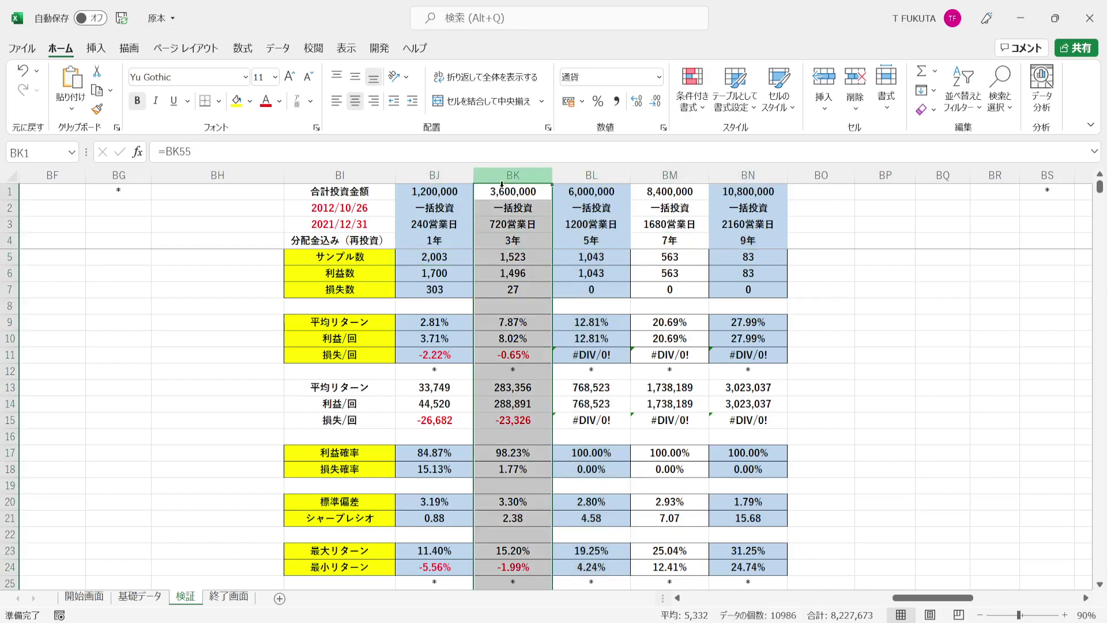
pyautogui.click(493, 242)
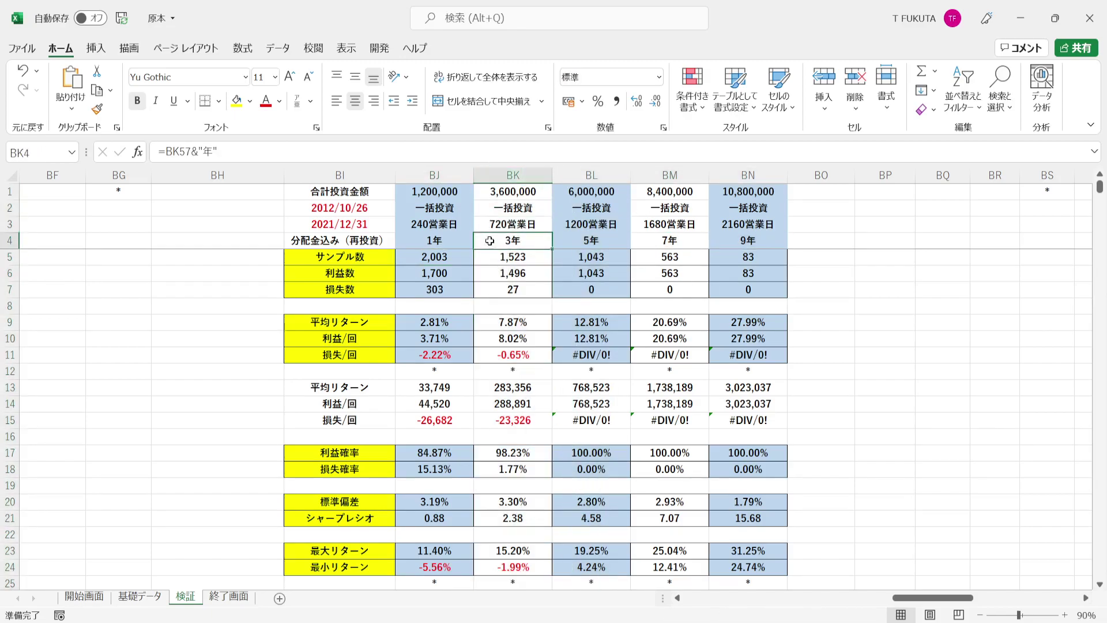
# - Review the 3年 一括投資 conditions: date range in BI2:BI3, total investment in BK1, period in BK3:BK4 and sample count in BK5
pyautogui.click(385, 208)
pyautogui.moveTo(385, 208); pyautogui.dragTo(386, 221)
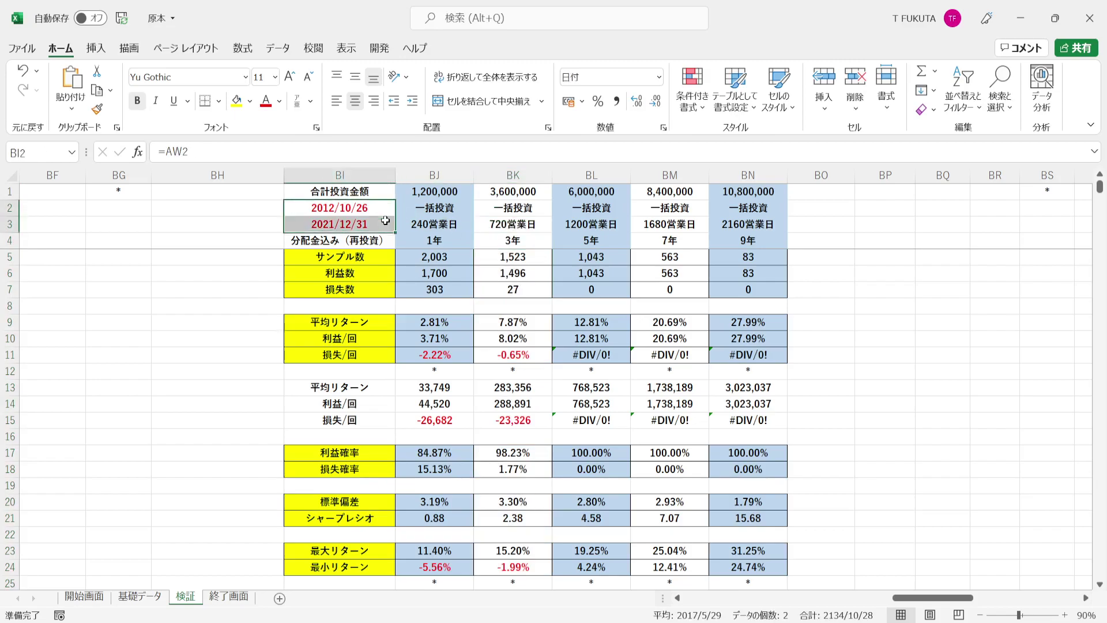
pyautogui.click(479, 192)
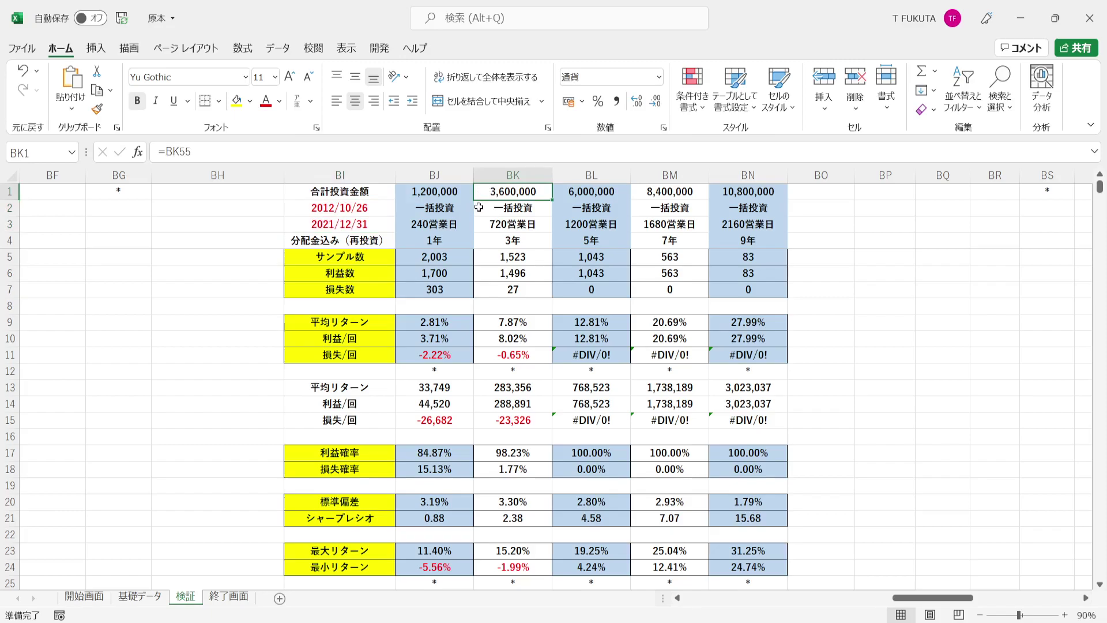
pyautogui.click(478, 225)
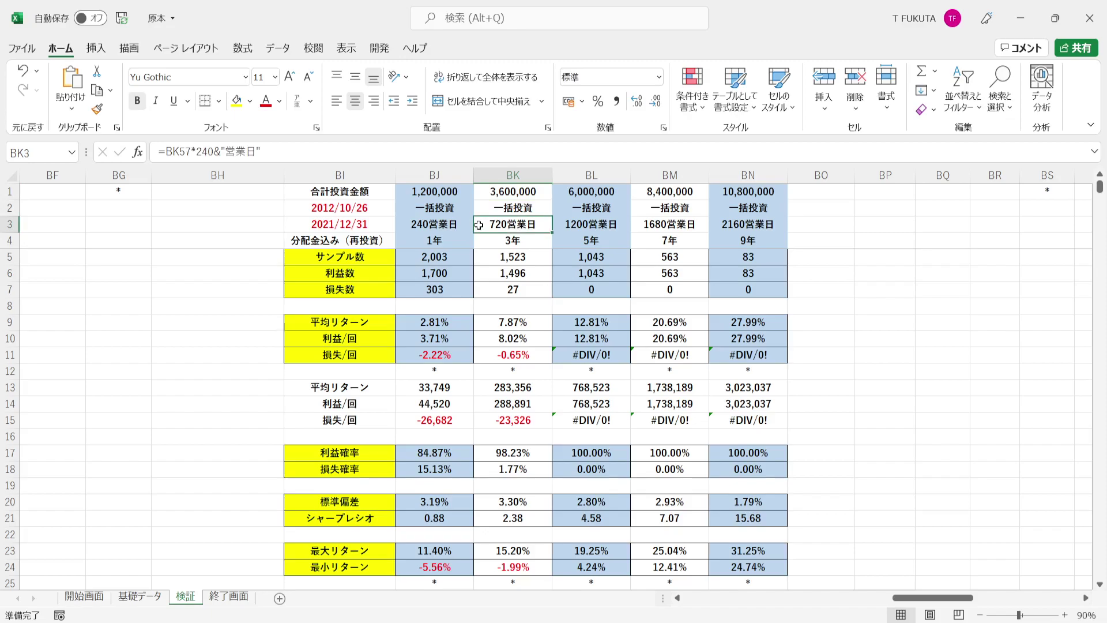
pyautogui.click(481, 240)
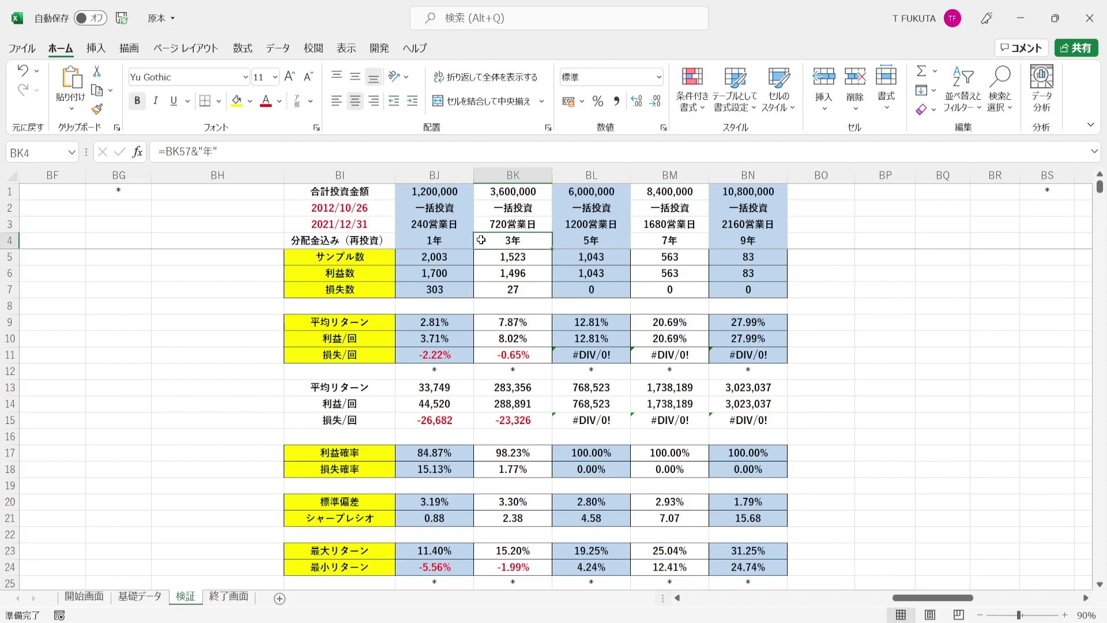
pyautogui.click(484, 254)
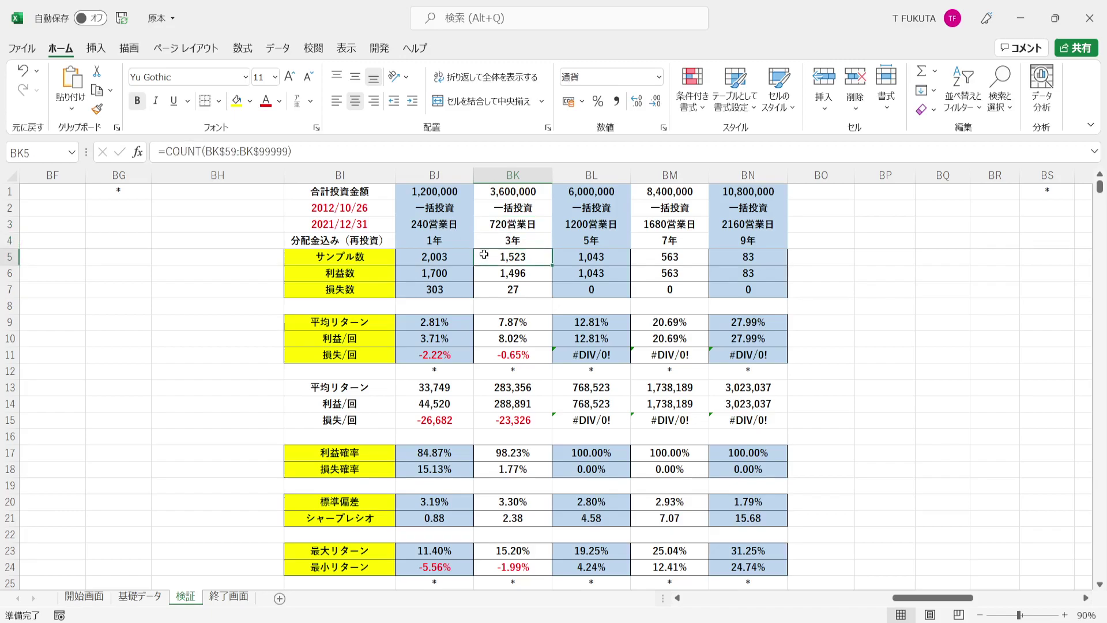
# - Compare the 3年 lump-sum profit and loss probabilities in BK17:BK18 with the counts in BK6:BK7 and average rates in BK10:BK11
pyautogui.click(483, 451)
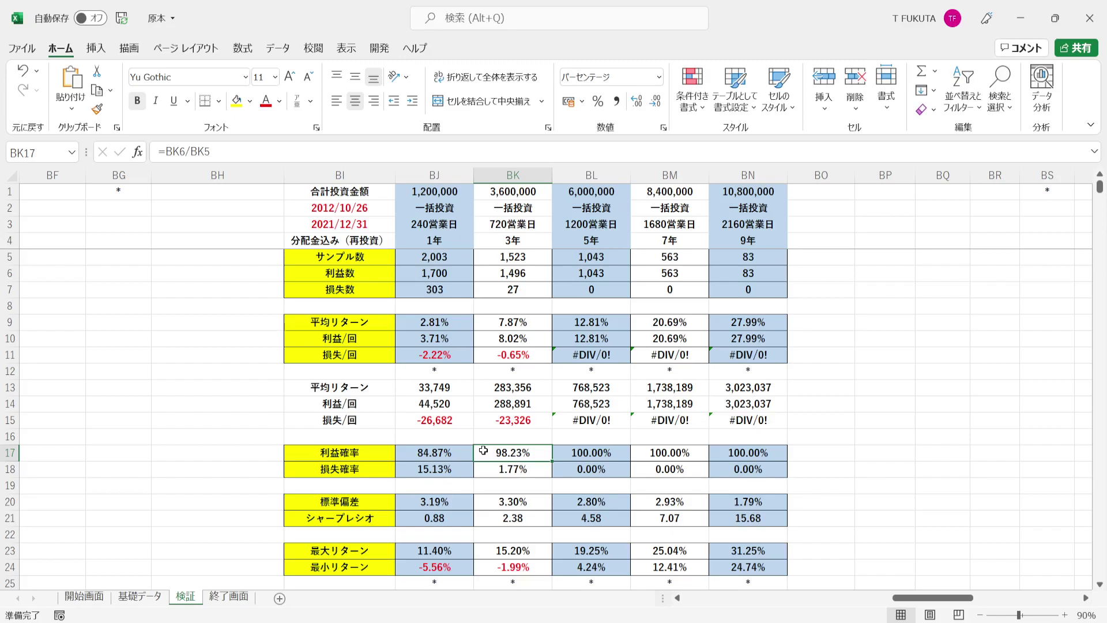
pyautogui.click(485, 272)
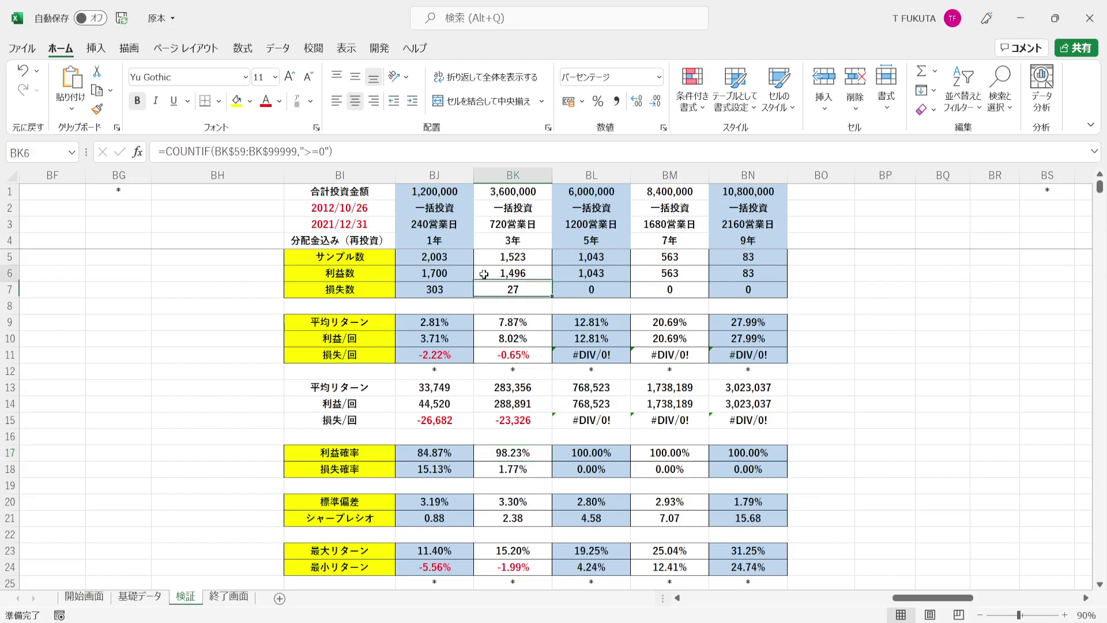
pyautogui.click(484, 341)
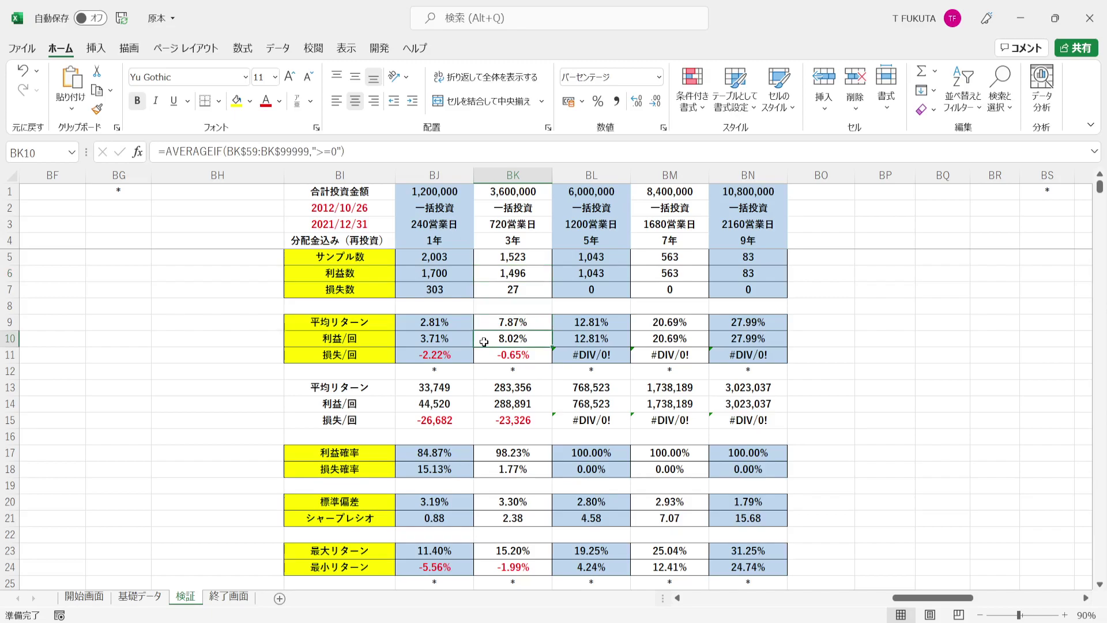
pyautogui.click(480, 468)
pyautogui.click(487, 293)
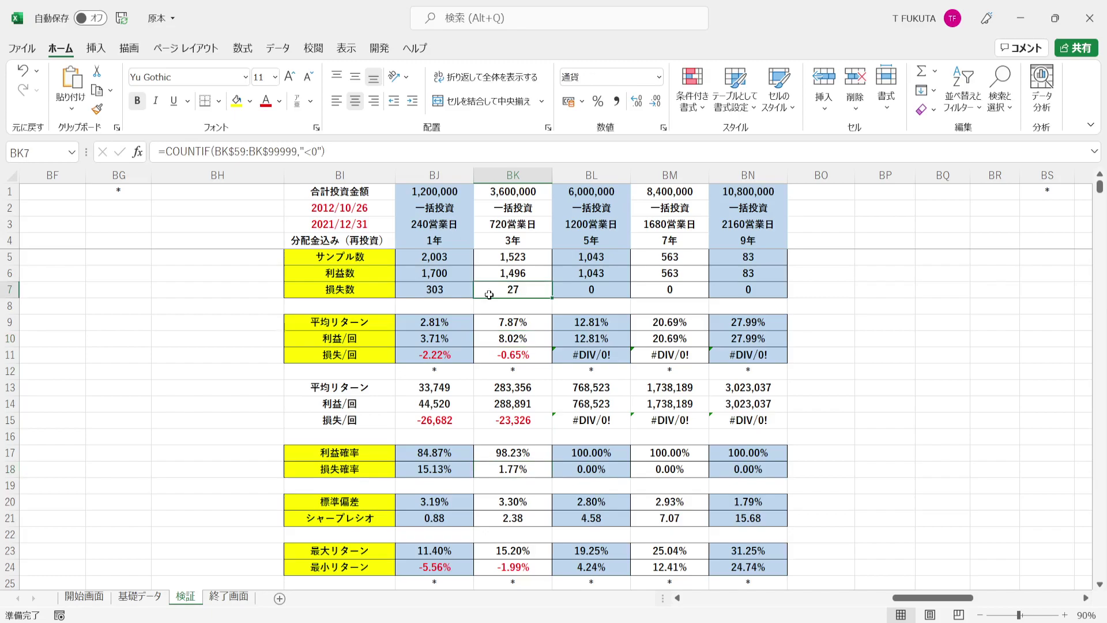
pyautogui.click(483, 357)
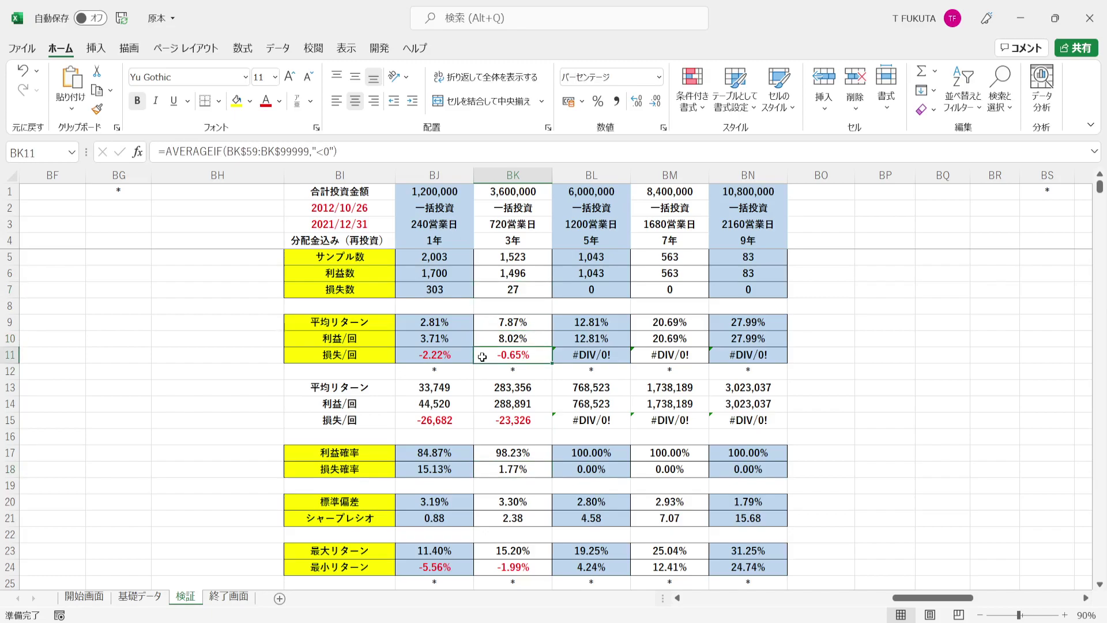
# - Examine the 3年 lump-sum average return rate in BK9 and the average return, profit and loss amounts in BK13:BK15
pyautogui.click(483, 324)
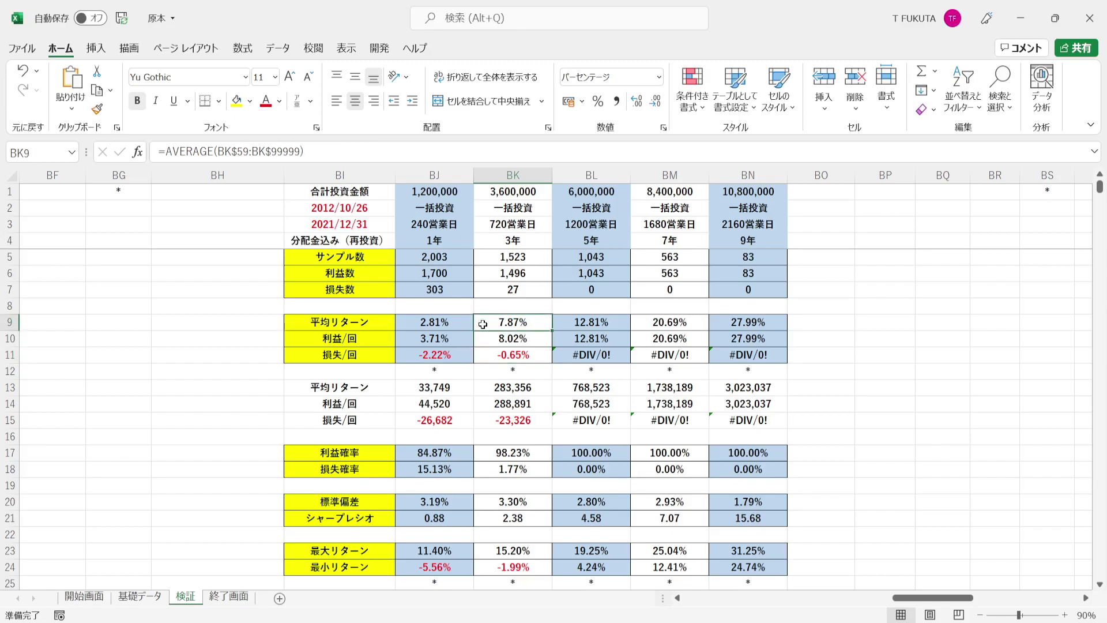
pyautogui.click(481, 405)
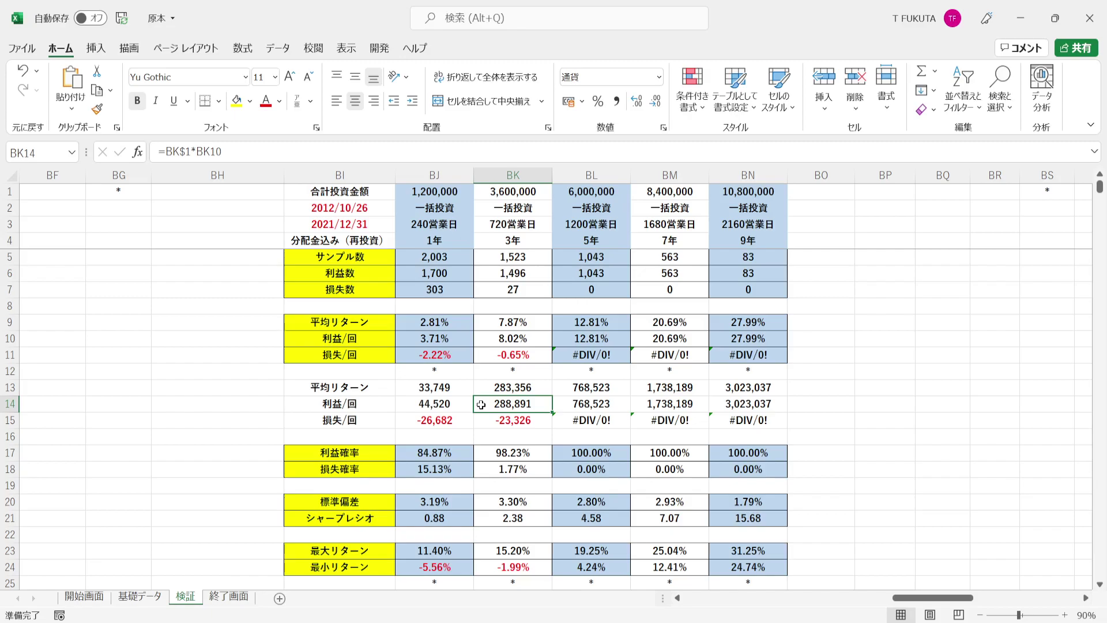
pyautogui.click(482, 420)
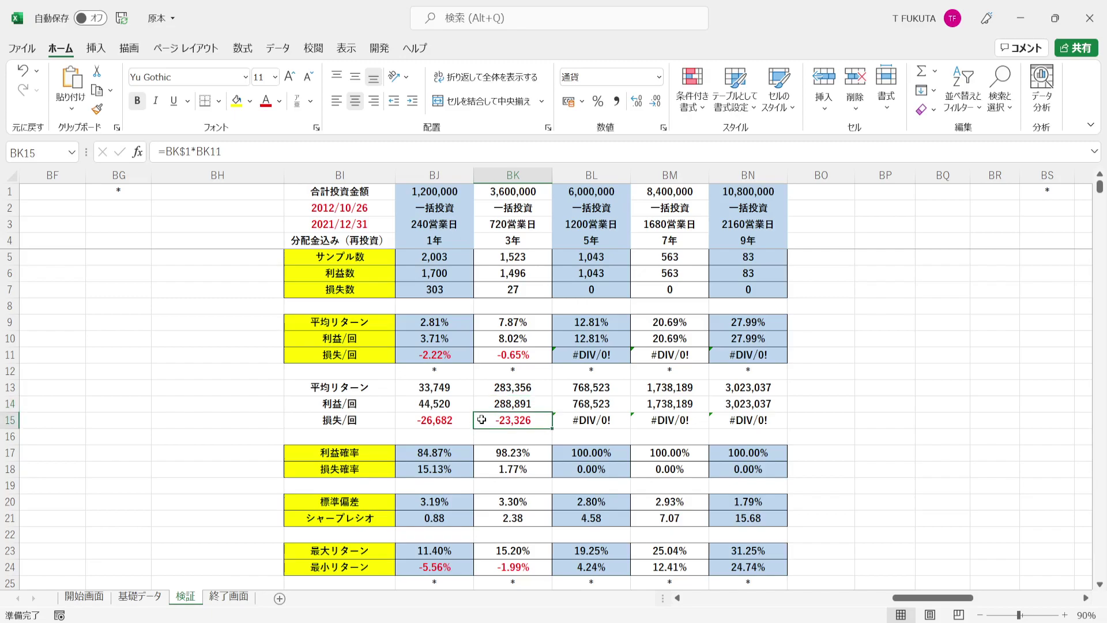
pyautogui.click(478, 389)
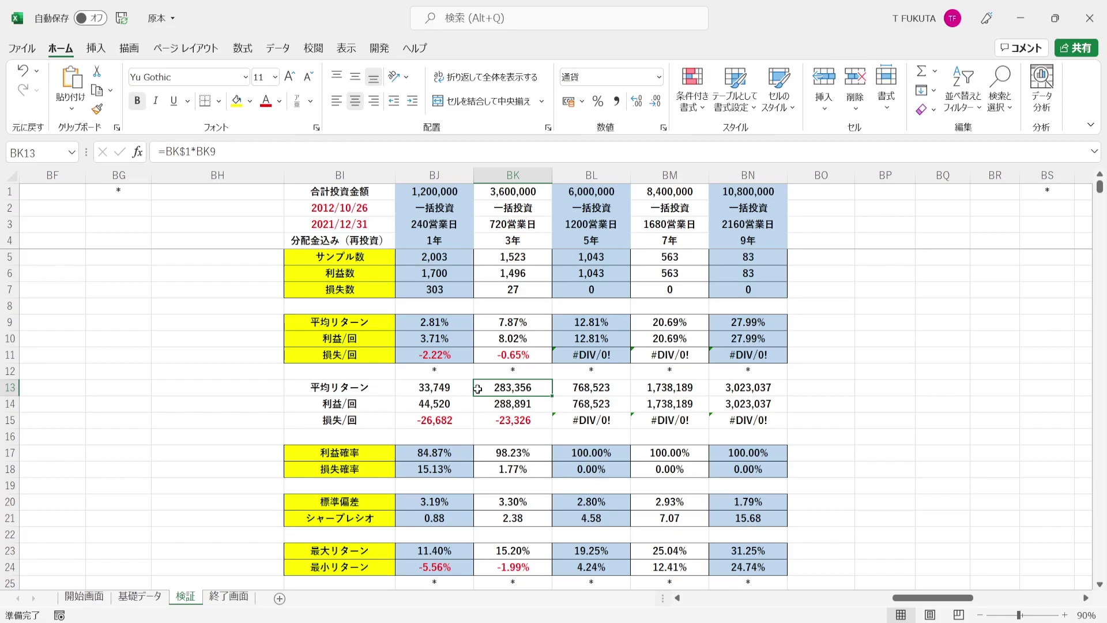
# - Check the 3年 lump-sum standard deviation in BK20 and Sharpe ratio in BK21 against the average return in BK9
pyautogui.click(482, 506)
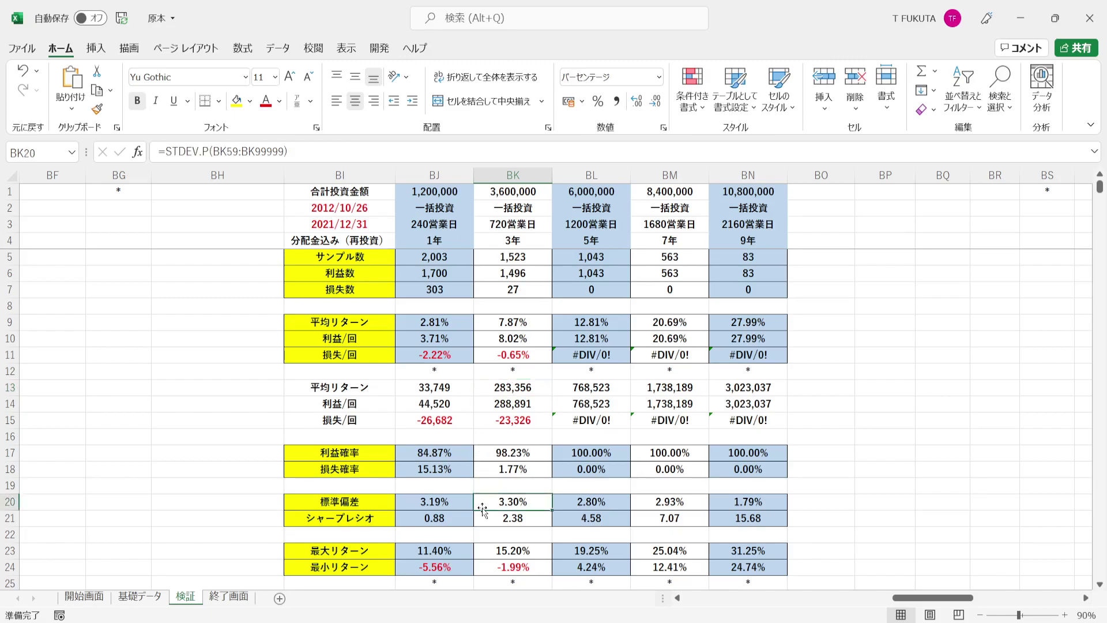
pyautogui.click(487, 321)
pyautogui.click(482, 501)
pyautogui.click(487, 519)
# - Review the 3年 lump-sum maximum and minimum returns, as rates in BK23:BK24 and as amounts in BK26:BK27
pyautogui.press('Down')
pyautogui.press('Down')
pyautogui.press('Down')
pyautogui.press('Down')
pyautogui.press('Down')
pyautogui.press('Down')
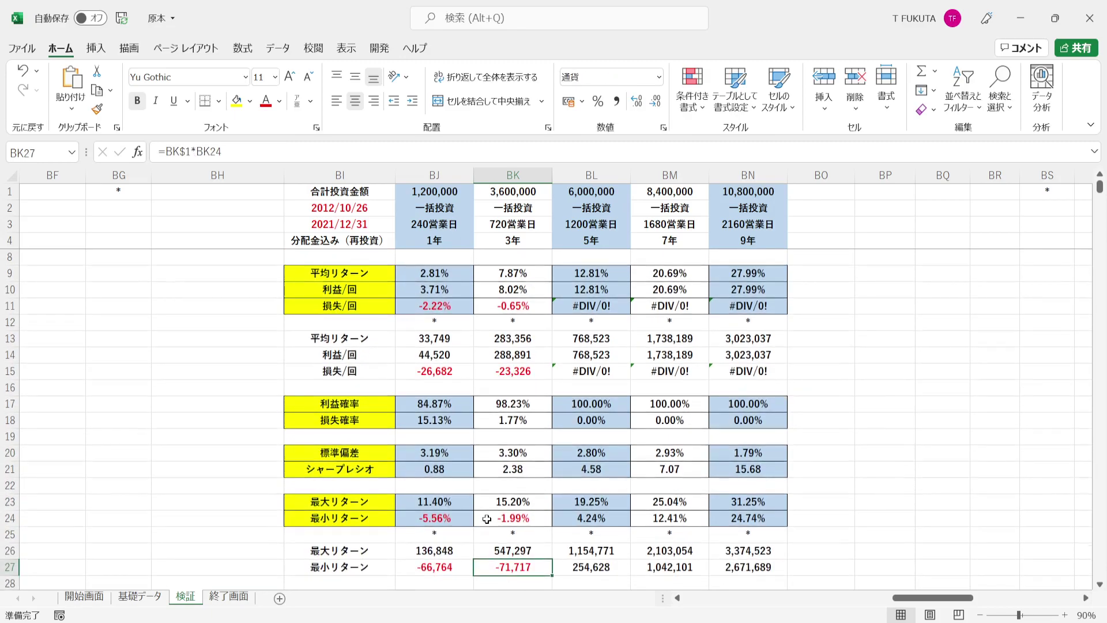
pyautogui.click(482, 506)
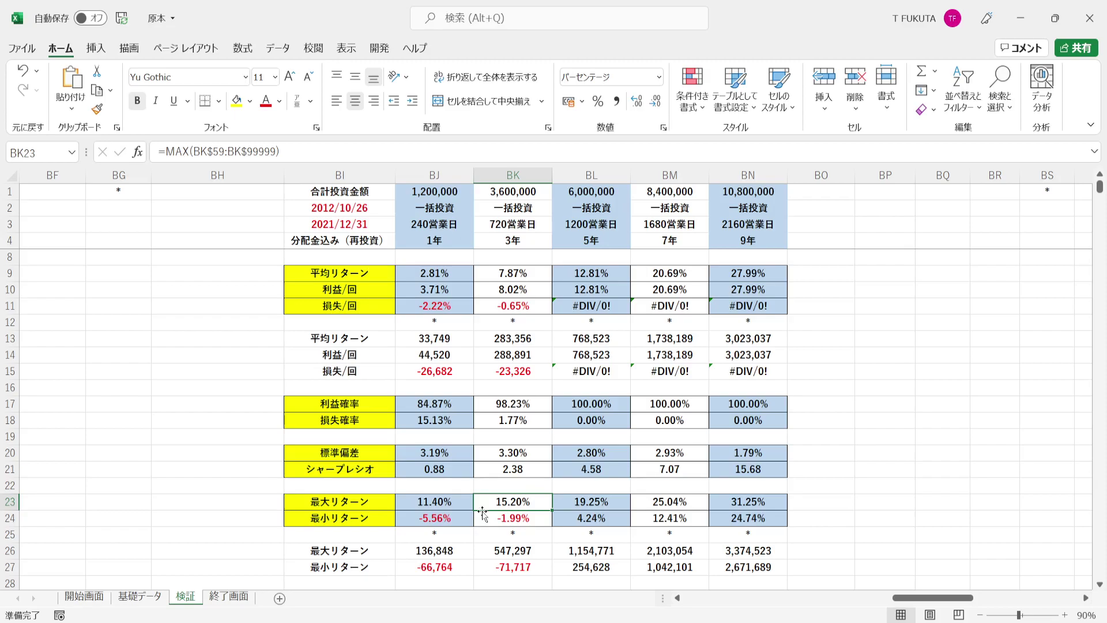
pyautogui.click(483, 519)
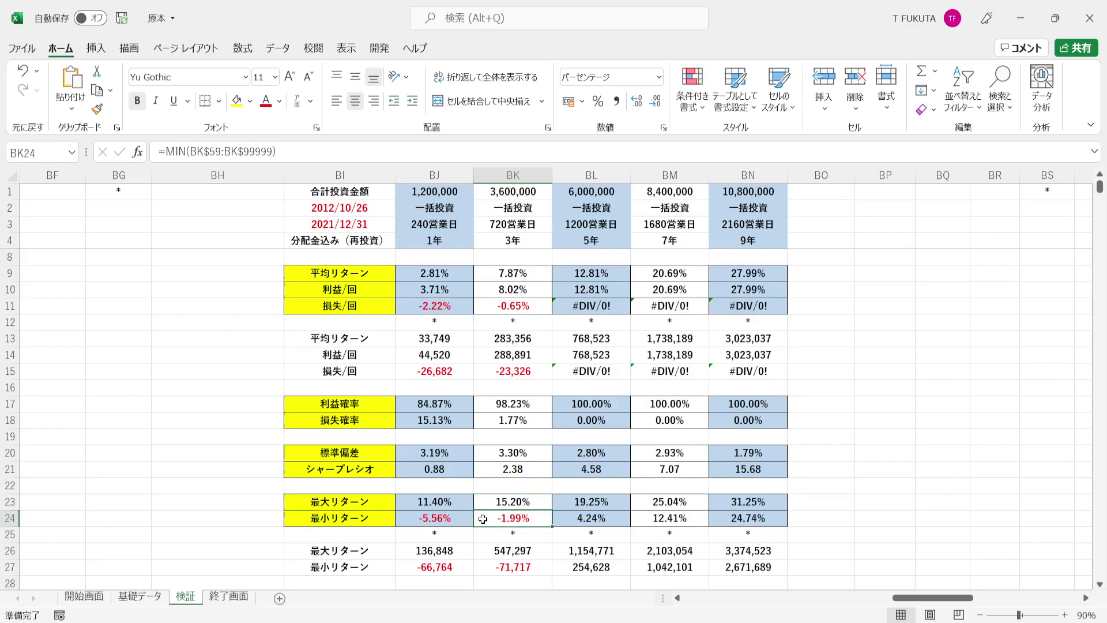
pyautogui.click(478, 552)
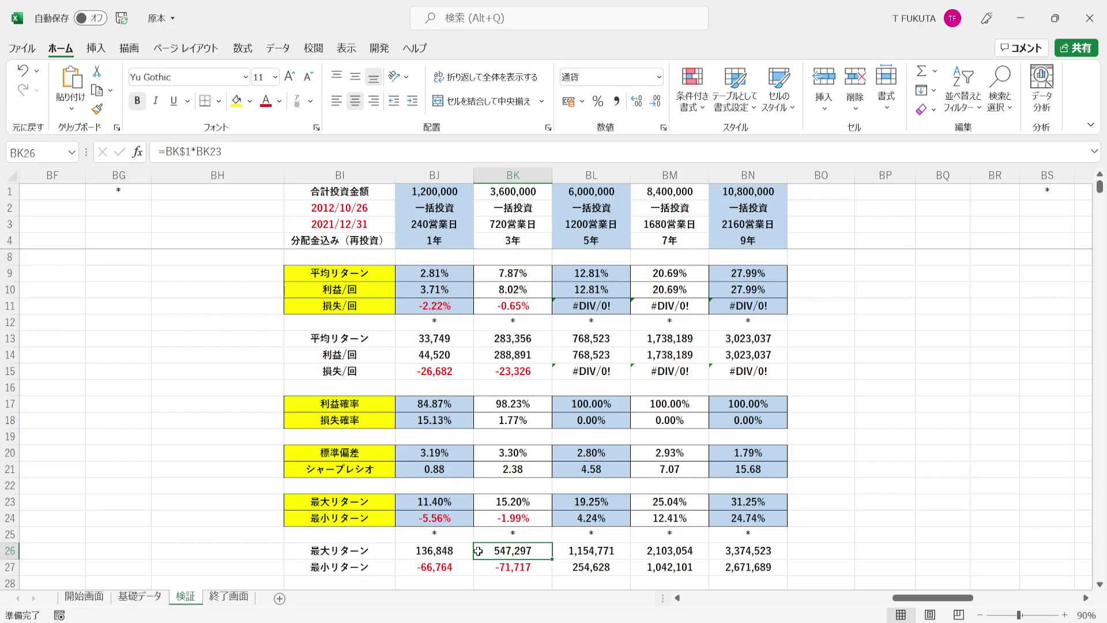
pyautogui.click(480, 570)
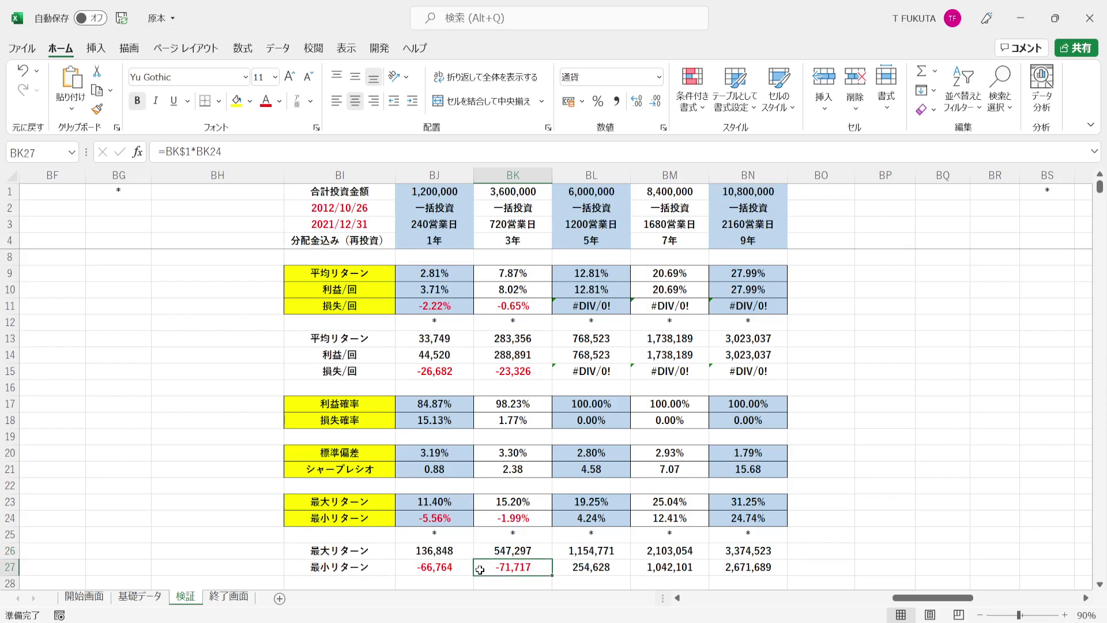
# - Return to the table header, highlight the 5年 to 9年 periods in BL4:BN4 and select the 1年 column BJ
pyautogui.click(485, 248)
pyautogui.hotkey('ctrl', 'shift', '9')
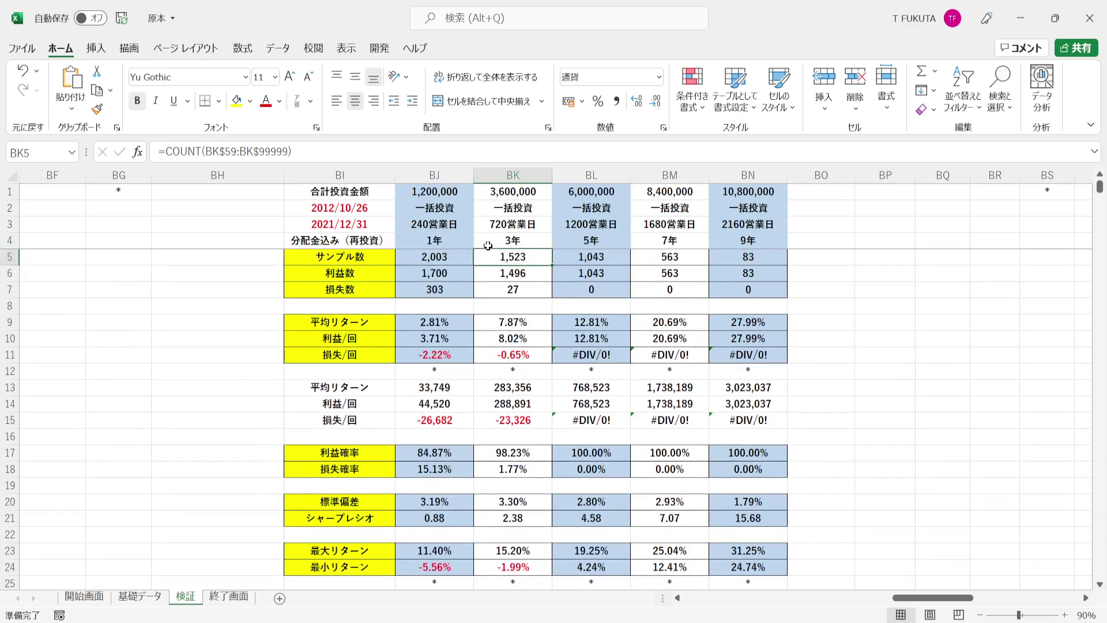
pyautogui.moveTo(562, 239); pyautogui.dragTo(729, 239)
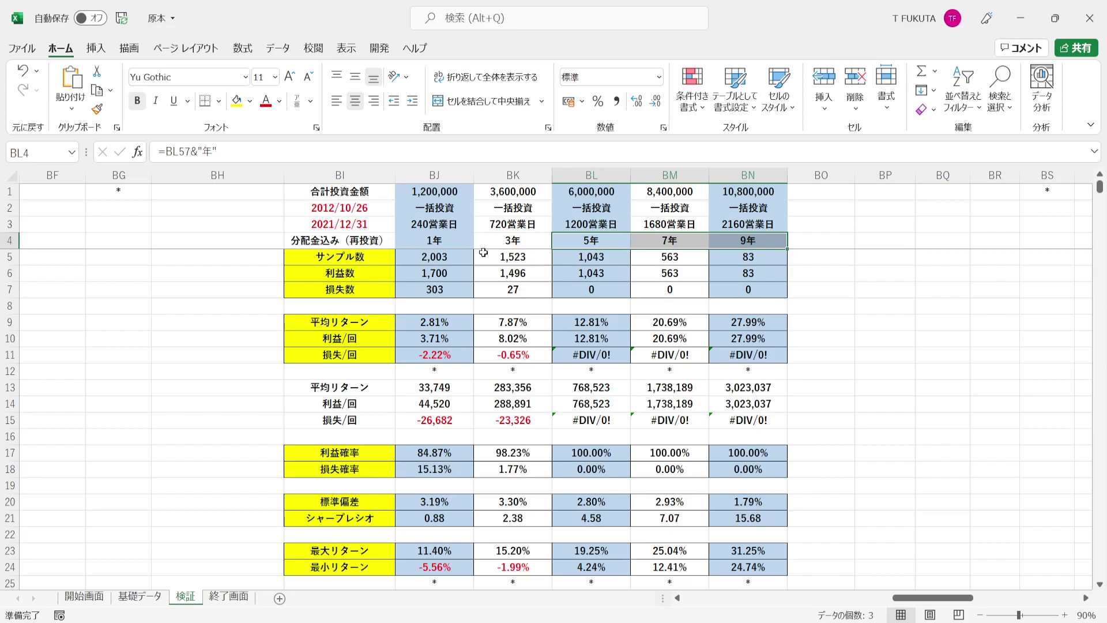
pyautogui.click(441, 172)
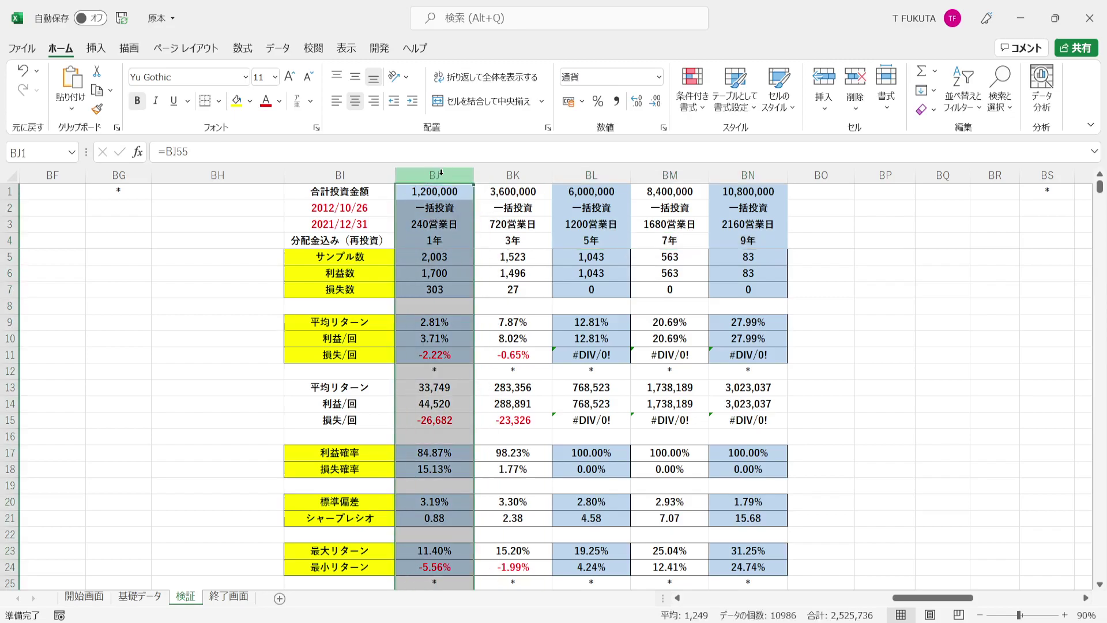
# - Compare the 1年 lump-sum average return in BJ9 with its Sharpe ratio in BJ21
pyautogui.click(403, 324)
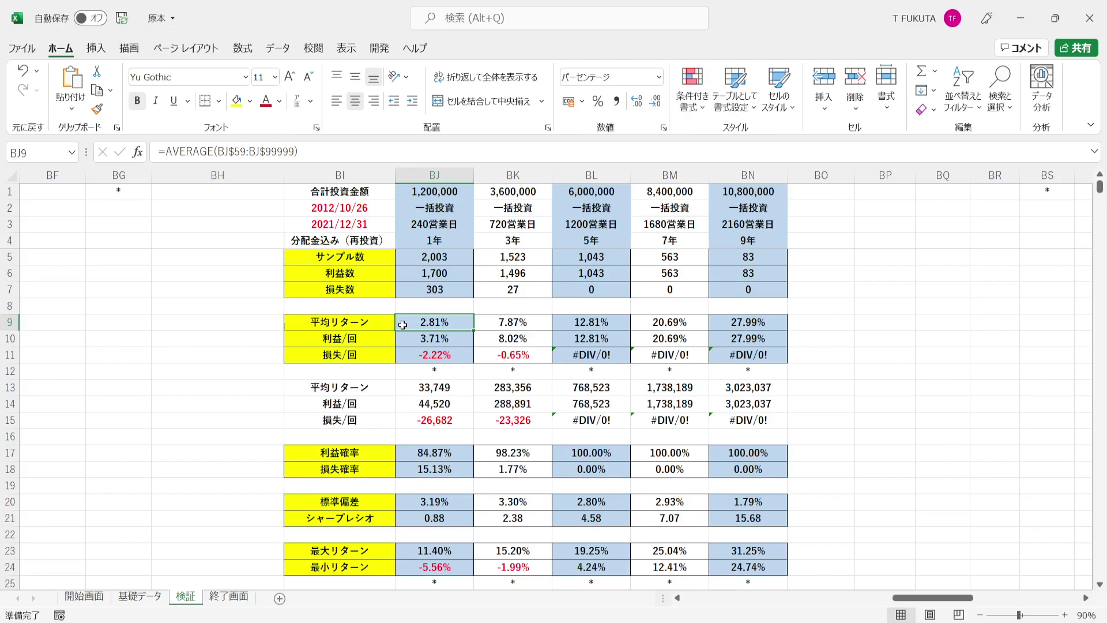
pyautogui.click(408, 517)
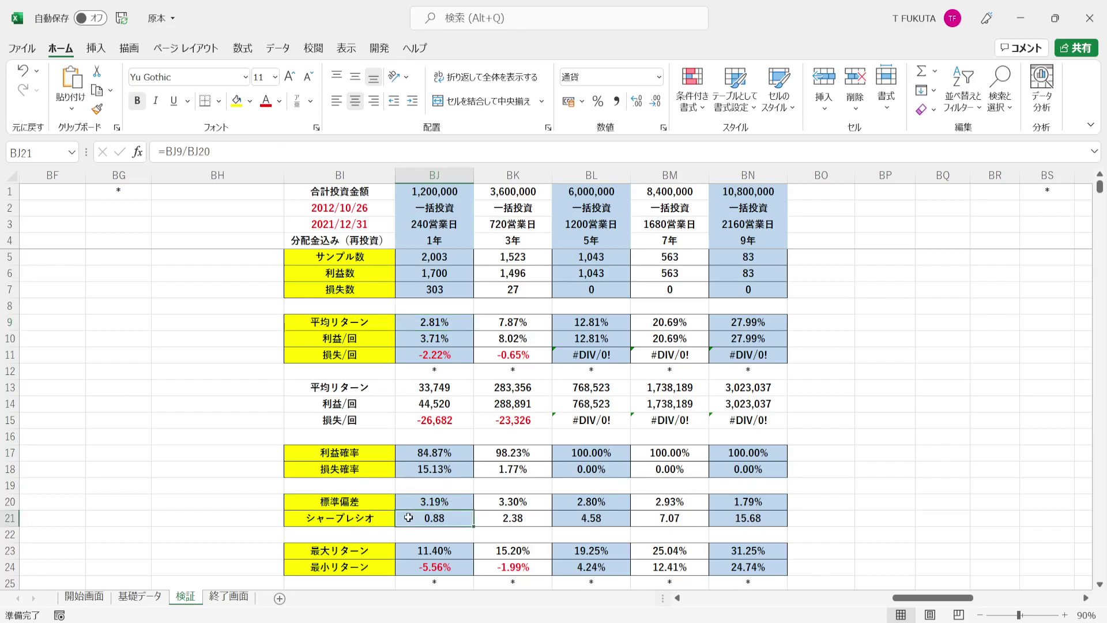
pyautogui.click(409, 321)
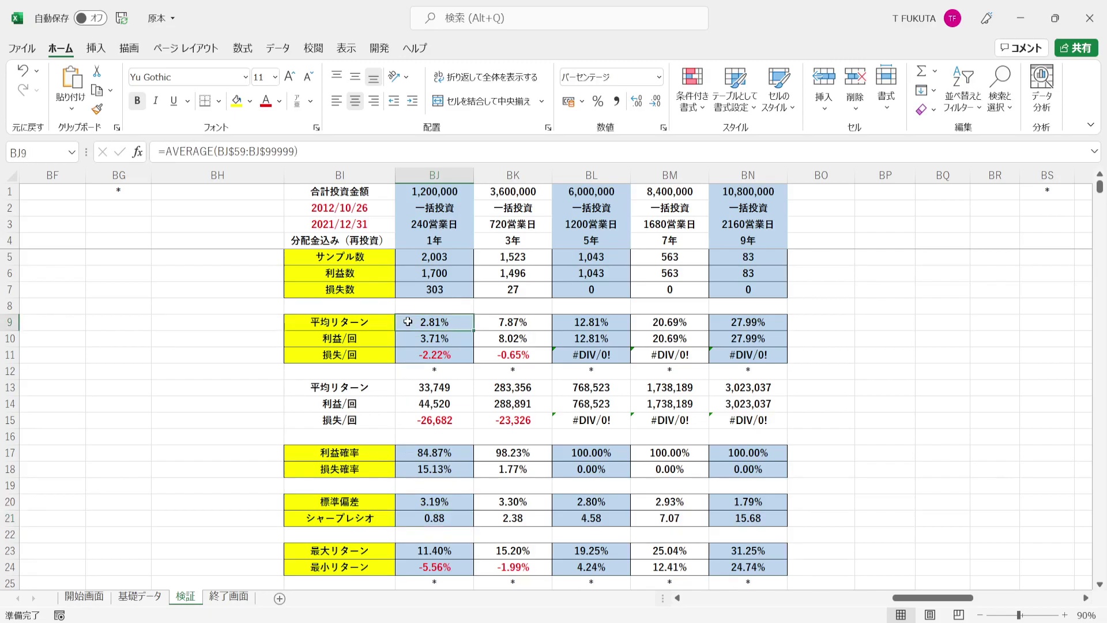
pyautogui.click(409, 518)
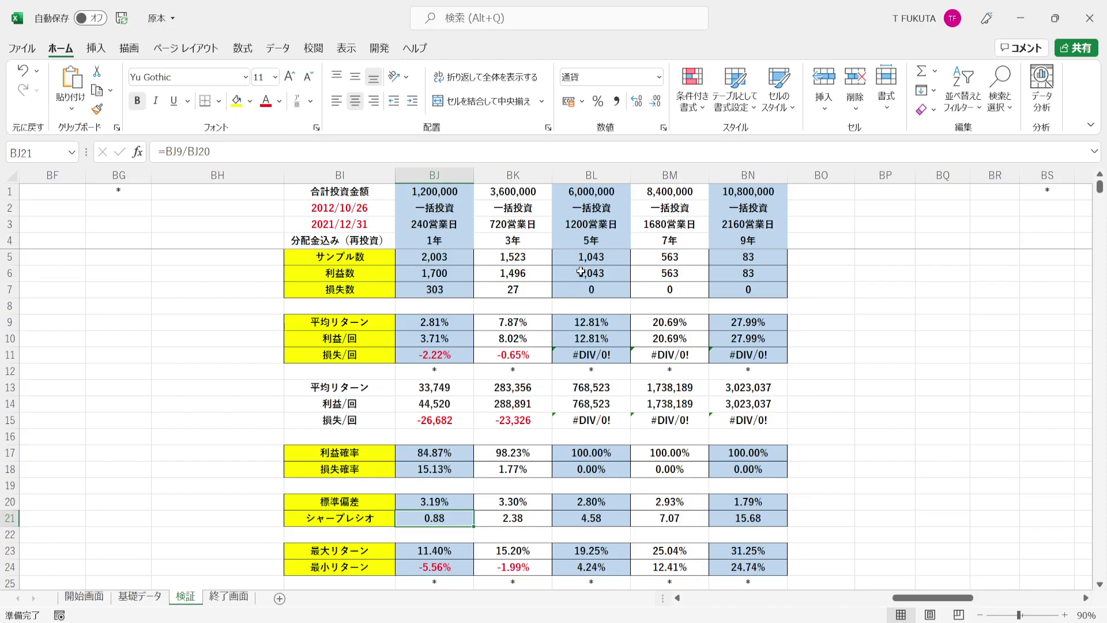
# - Check the lump-sum loss counts for 5年 to 9年 in BL7:BN7, highlighting the 5年 column BL
pyautogui.moveTo(568, 291); pyautogui.dragTo(739, 286)
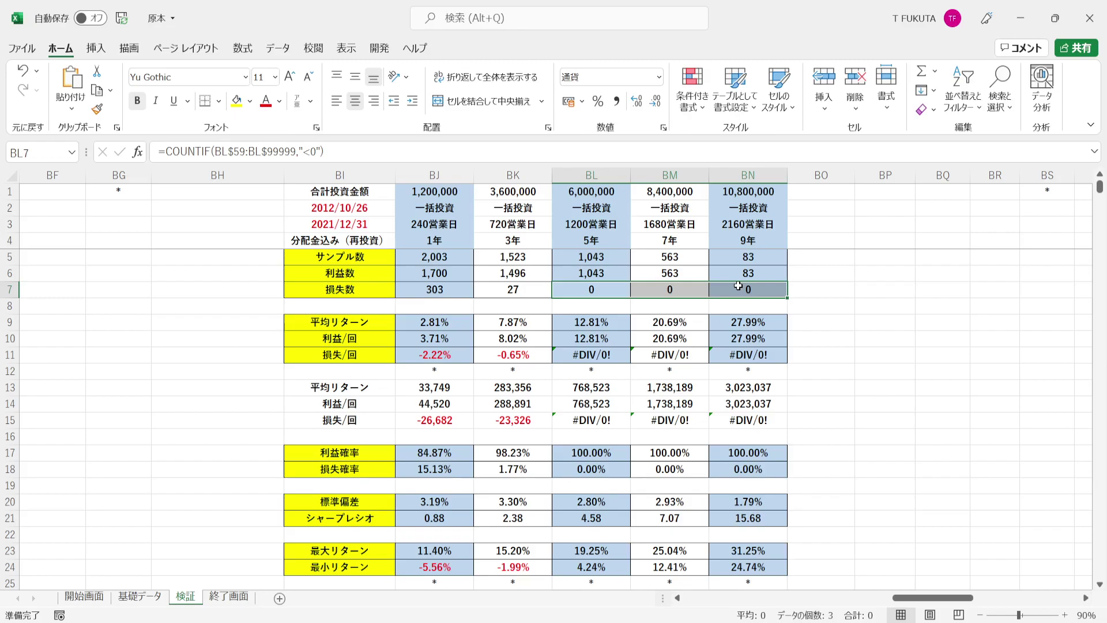
pyautogui.click(581, 176)
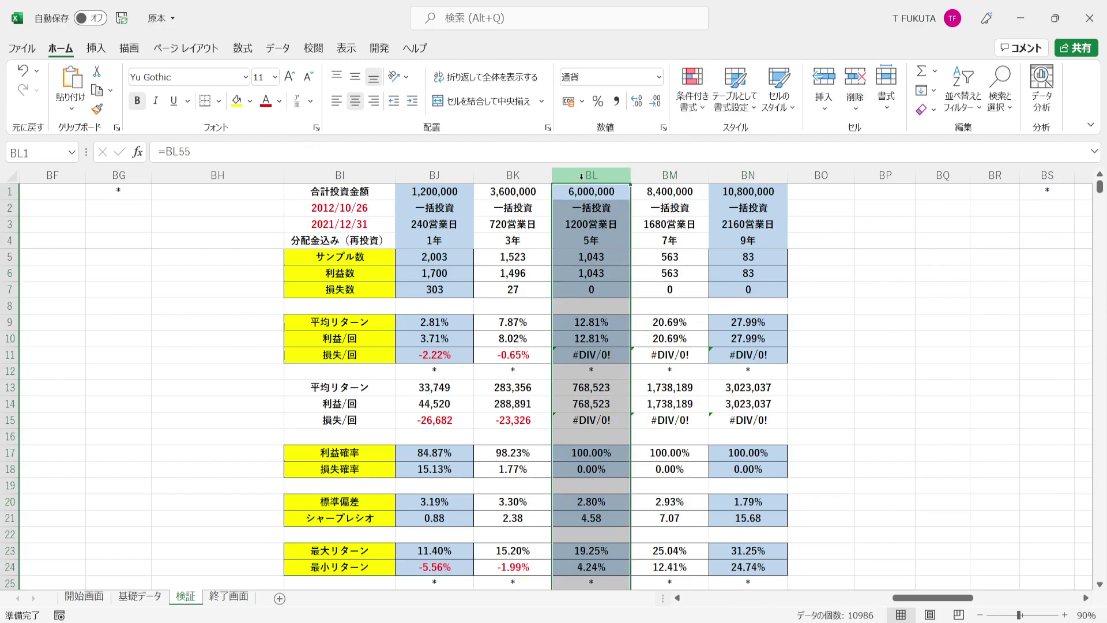
pyautogui.moveTo(571, 290); pyautogui.dragTo(739, 294)
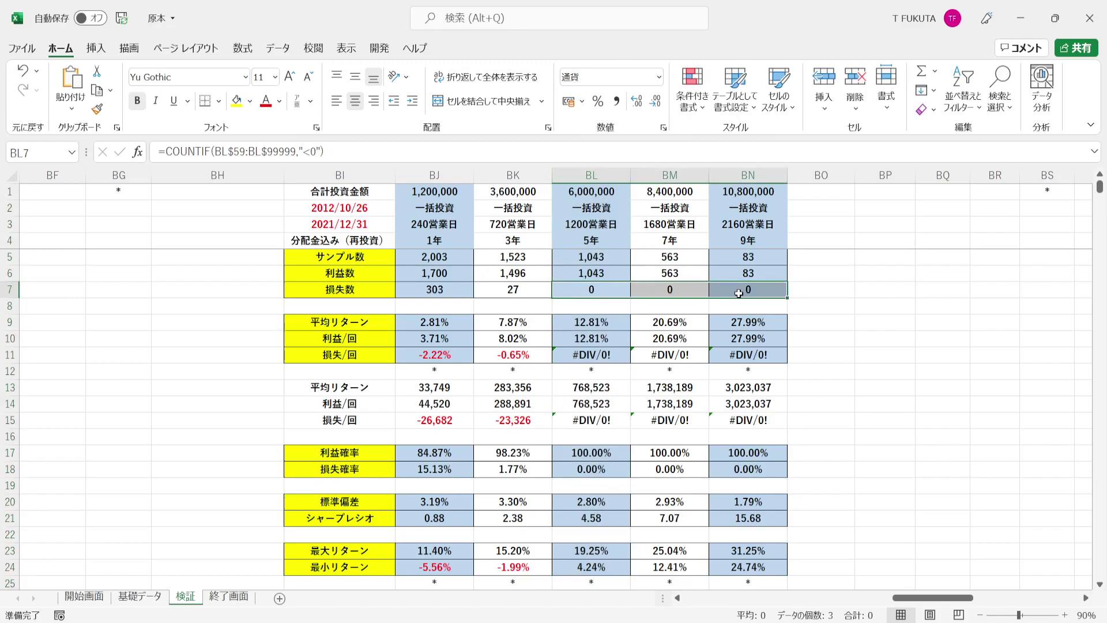
# - Review the 9年 lump-sum column BN: total investment in BN1, average return in BN9 and average return amount in BN13
pyautogui.click(749, 176)
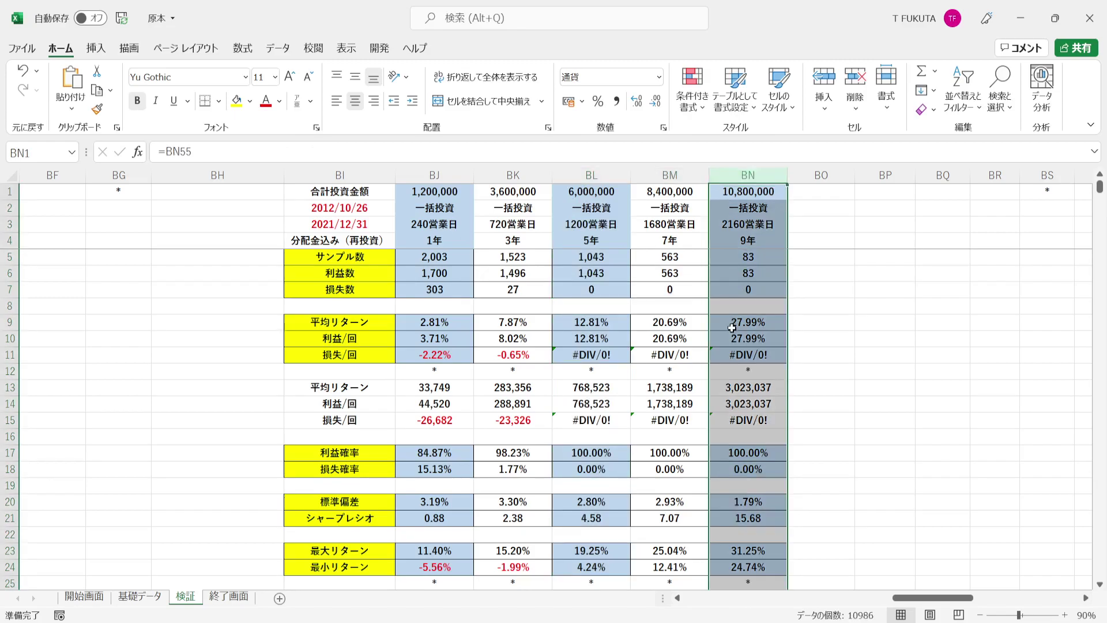
pyautogui.click(713, 192)
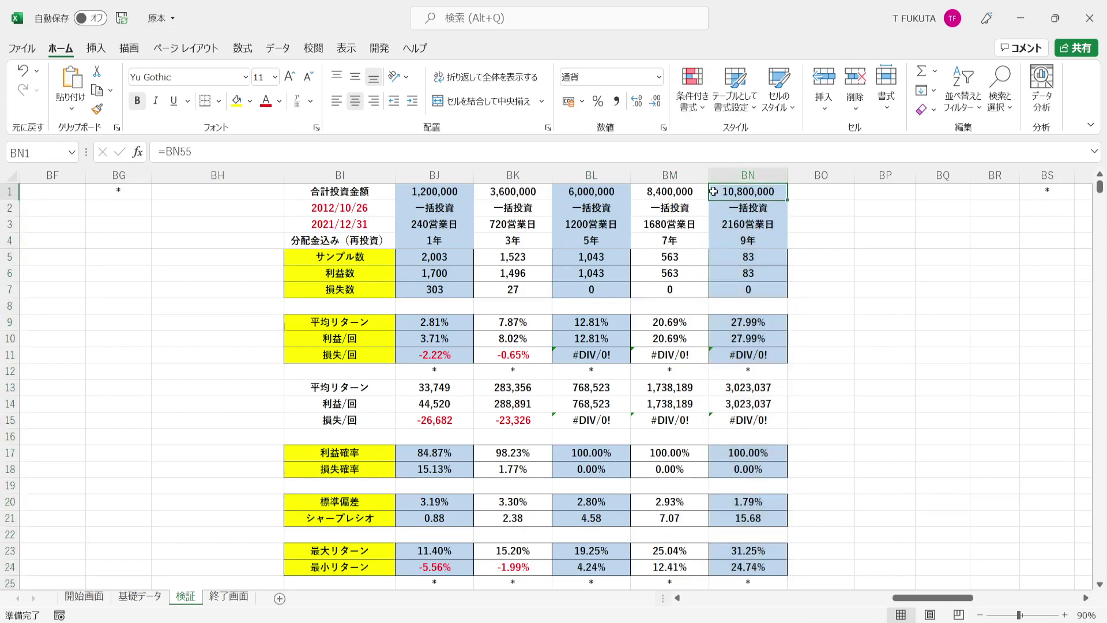
pyautogui.click(720, 327)
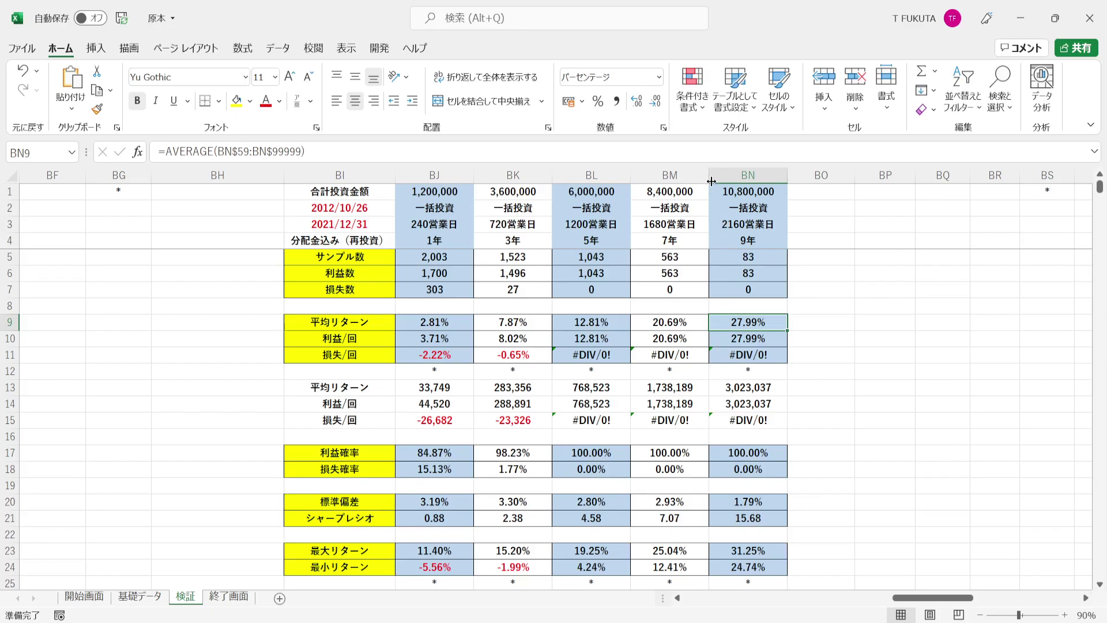
pyautogui.click(716, 388)
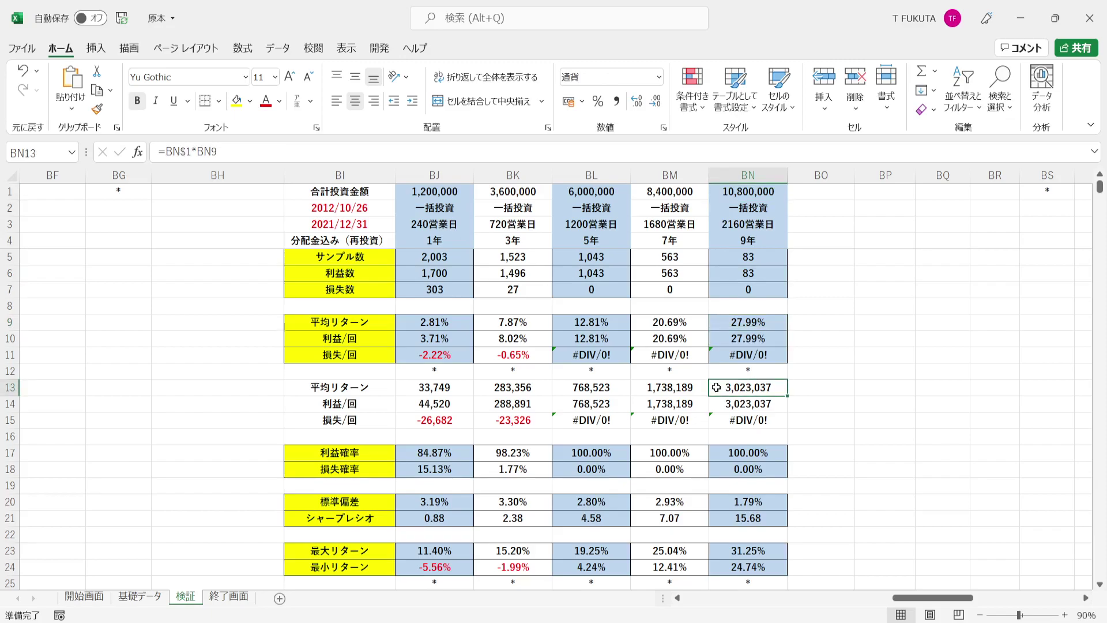
# - Examine the 9年 lump-sum maximum and minimum returns in BN23:BN24 and their amounts in BN26:BN27
pyautogui.click(722, 551)
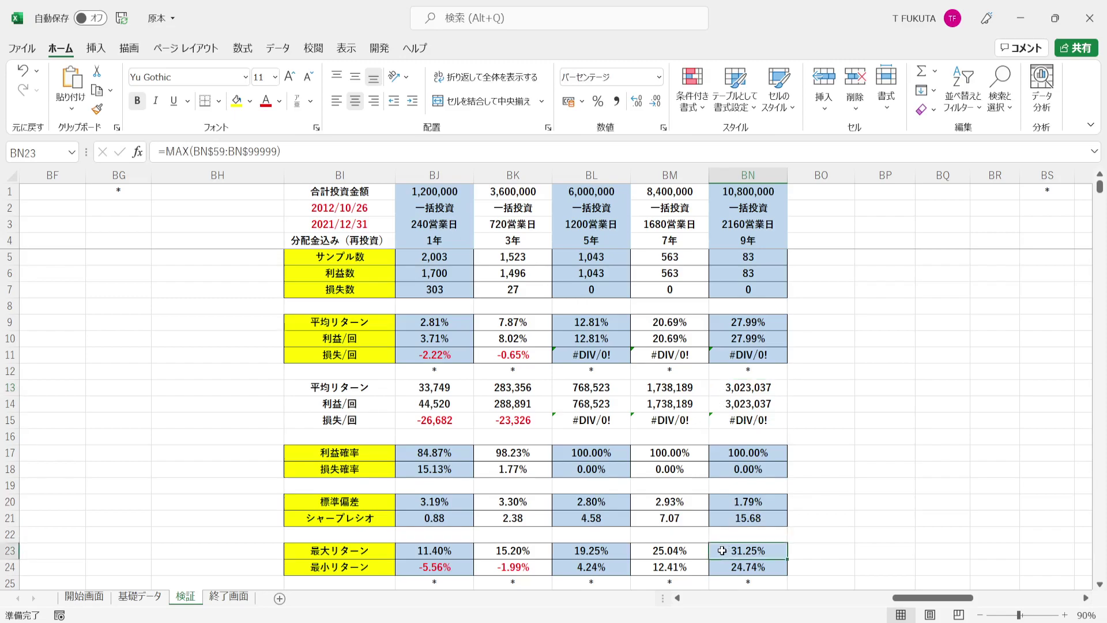
pyautogui.press('Down')
pyautogui.press('Down')
pyautogui.press('Down')
pyautogui.press('Down')
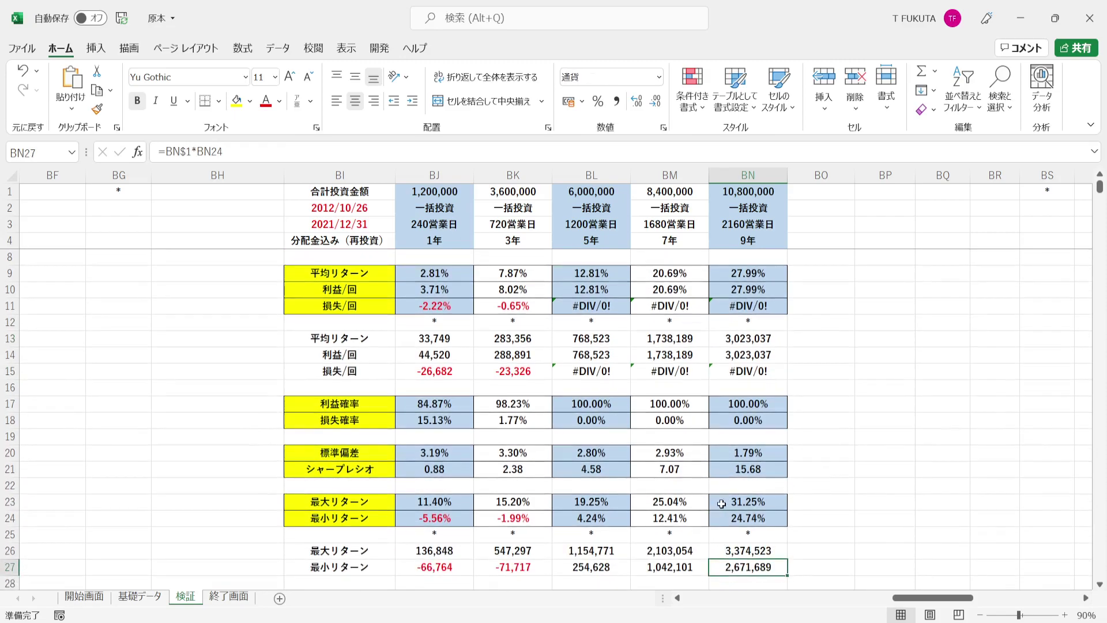
pyautogui.moveTo(717, 506); pyautogui.dragTo(717, 519)
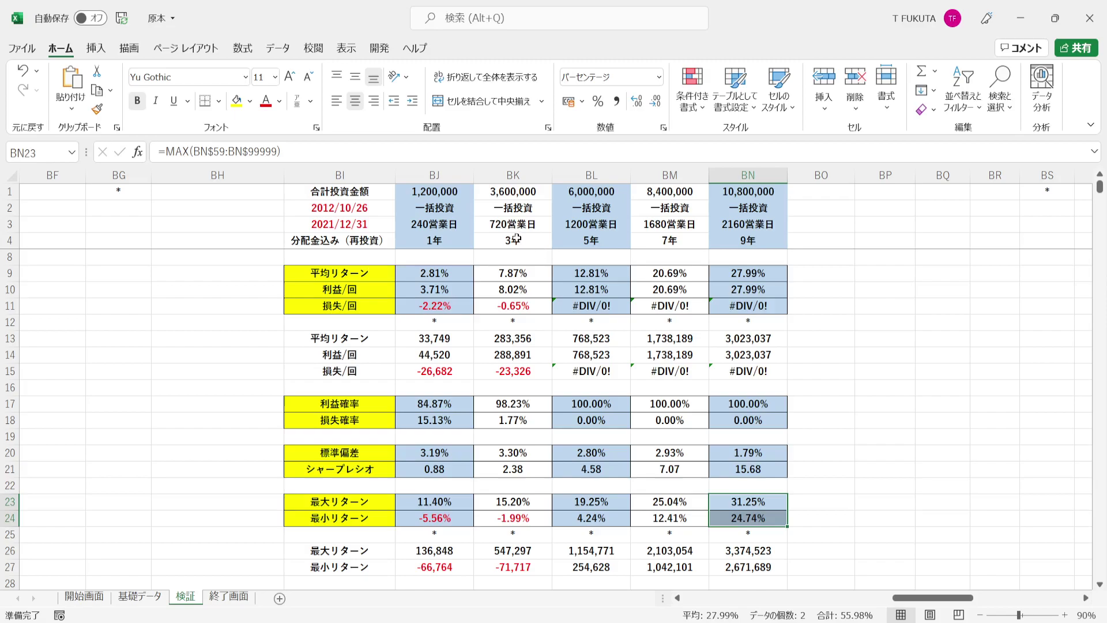
# - Go back to the 積立投資 table and display the comparison with 一括投資 in rows 31 to 43 beneath it
pyautogui.click(402, 240)
pyautogui.hotkey('ctrl', 'z')
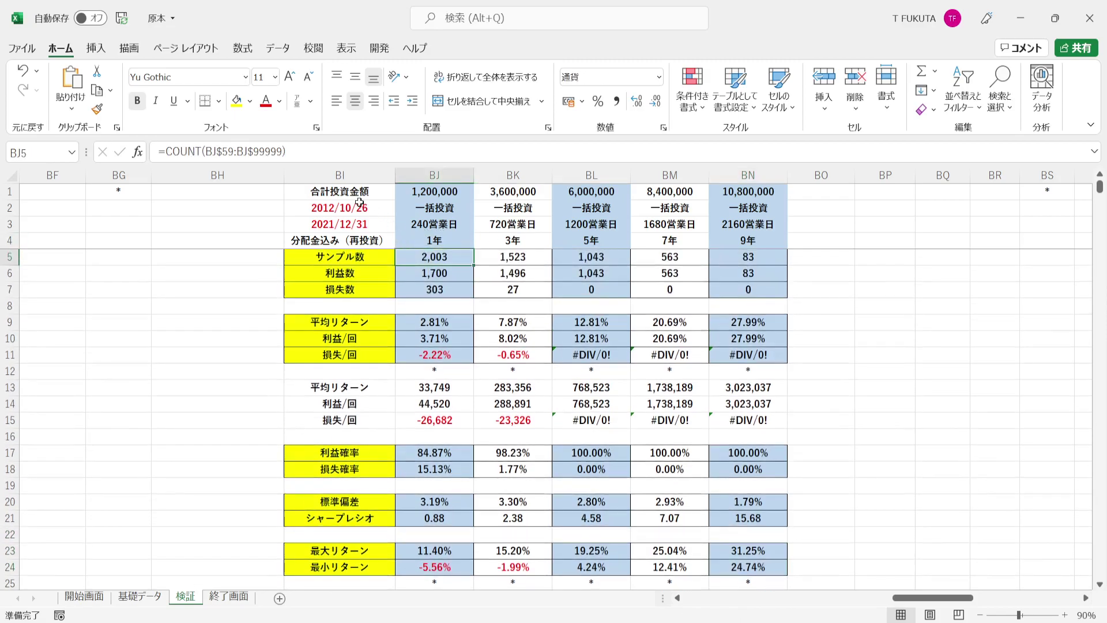
pyautogui.click(297, 194)
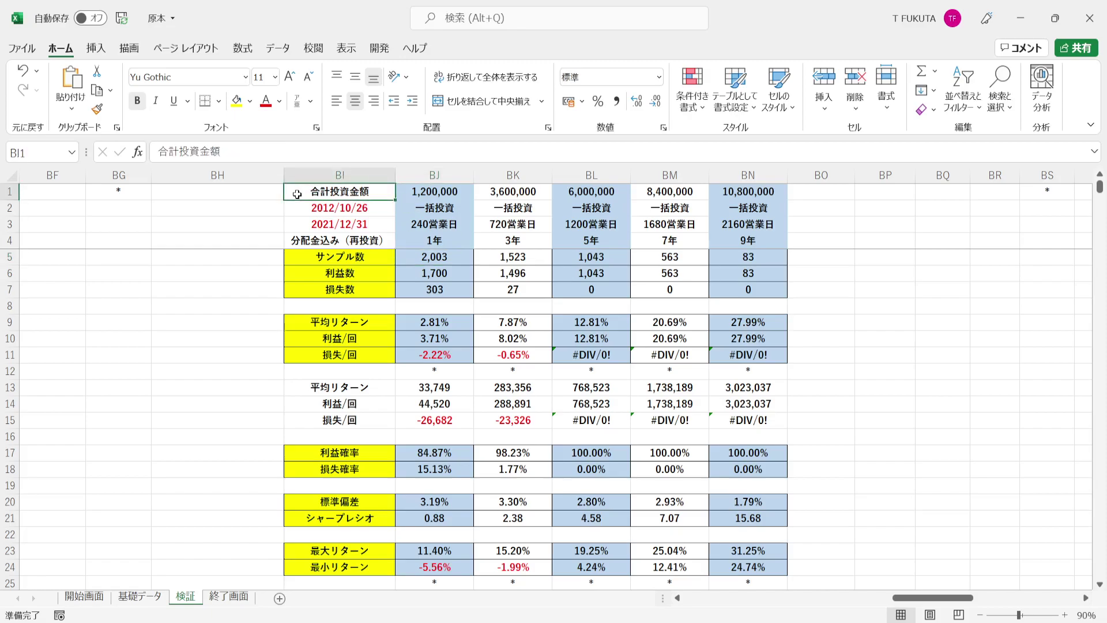
pyautogui.hotkey('ctrl', 'Left')
pyautogui.hotkey('ctrl', 'Left')
pyautogui.hotkey('ctrl', 'Left')
pyautogui.hotkey('ctrl', 'Left')
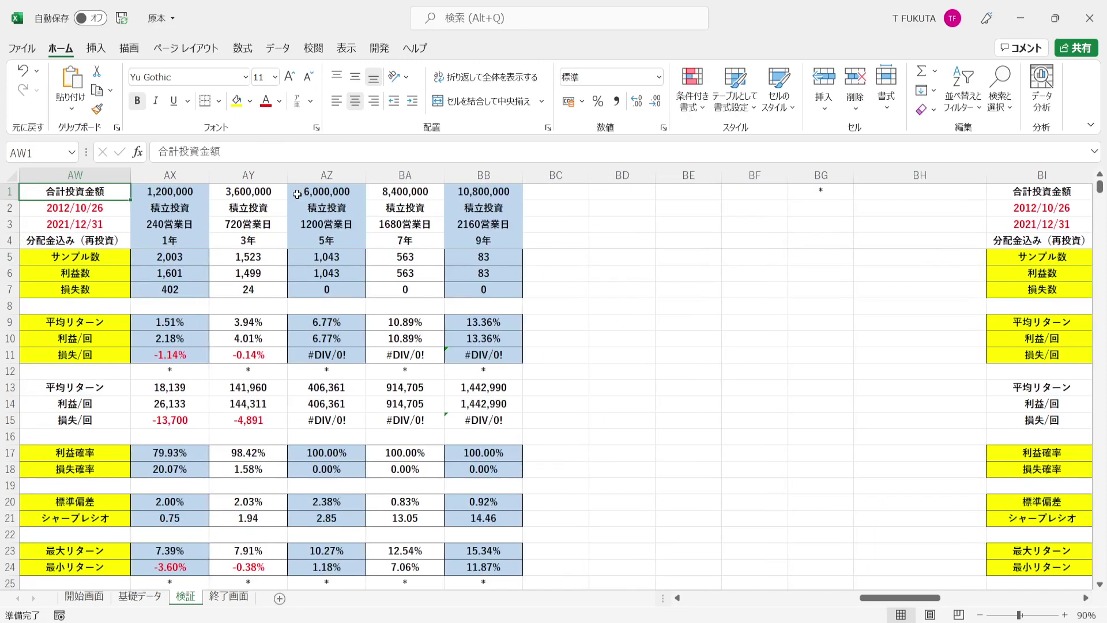
pyautogui.hotkey('ctrl', 'Down')
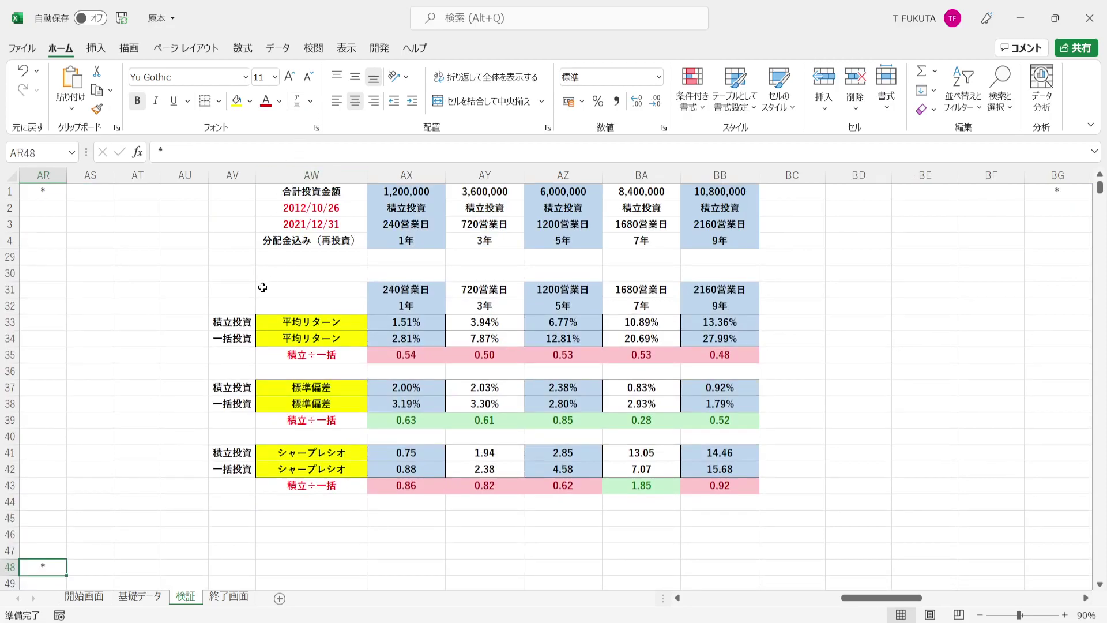
# - Point out the three compared measures: 平均リターン in AW33, 標準偏差 in AW37 and シャープレシオ in AW41
pyautogui.click(268, 321)
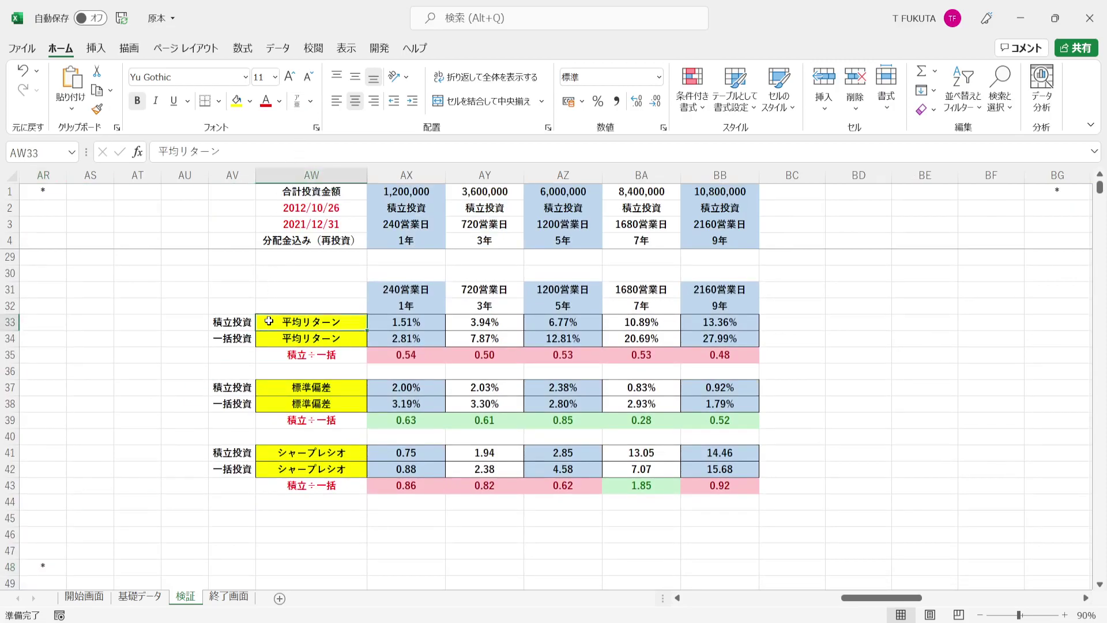
pyautogui.click(262, 388)
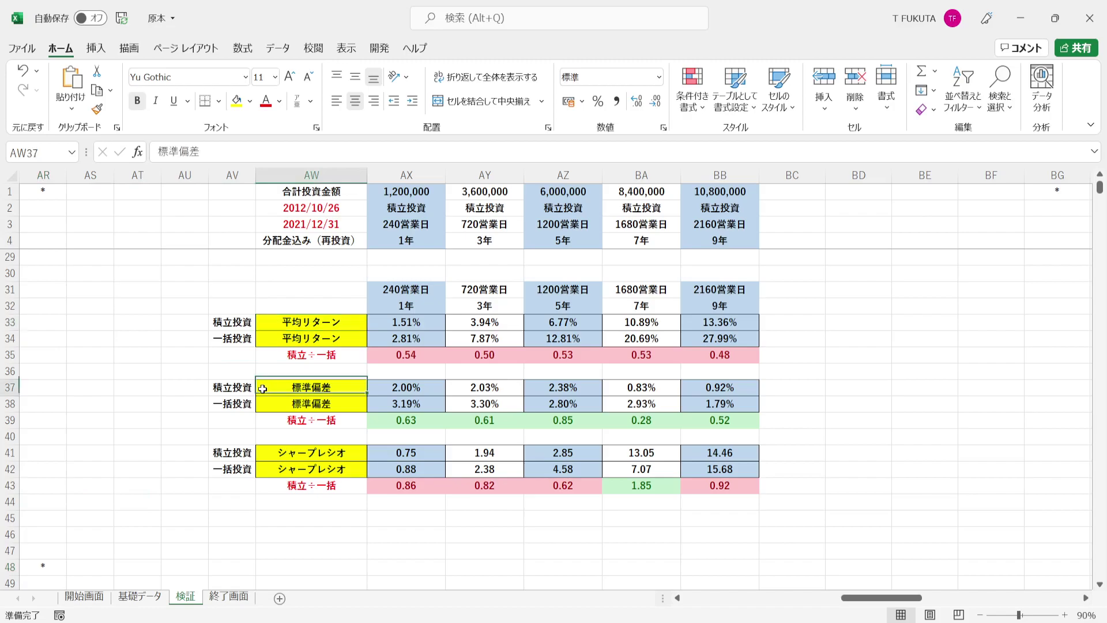
pyautogui.click(269, 457)
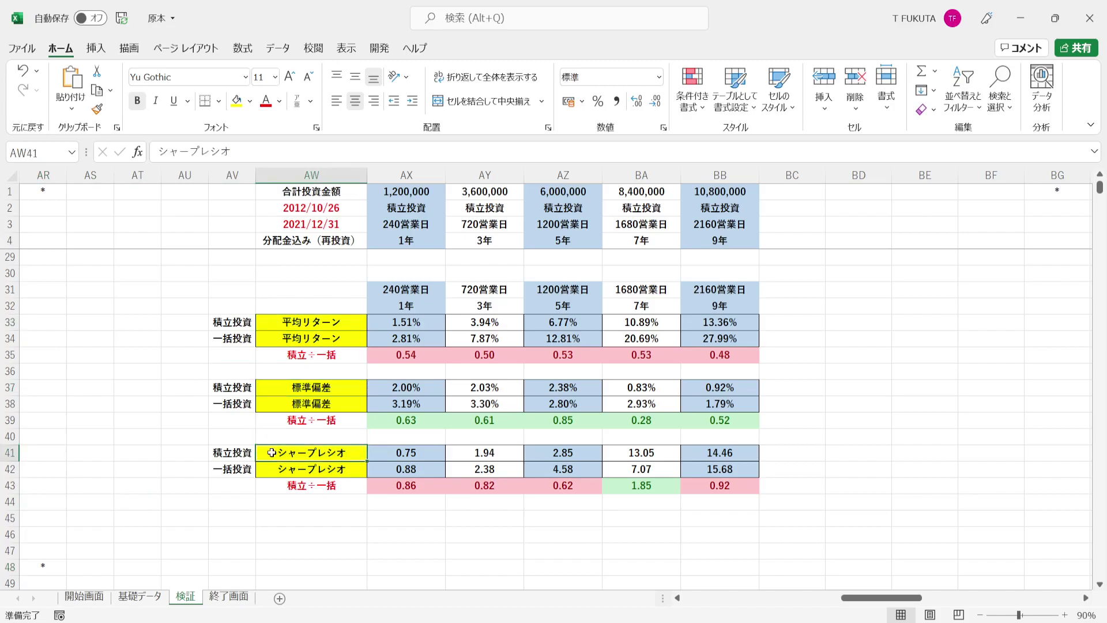
# - Compare the average returns of both methods in AX33:BB34 and examine their 積立÷一括 ratios in AX35:BB35
pyautogui.moveTo(353, 325); pyautogui.dragTo(721, 340)
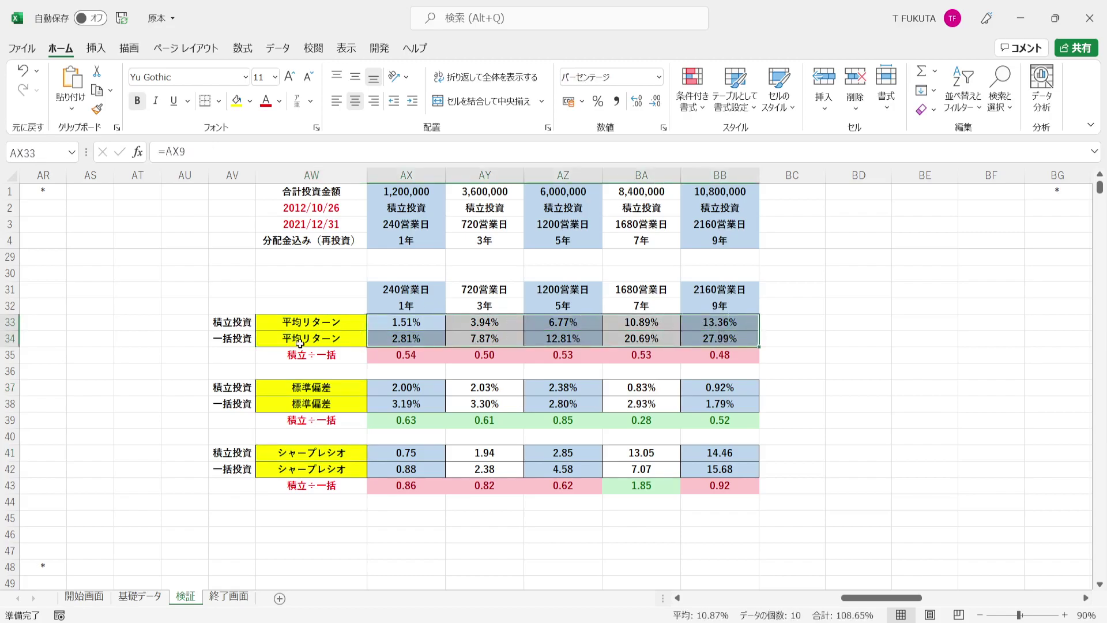
pyautogui.click(340, 354)
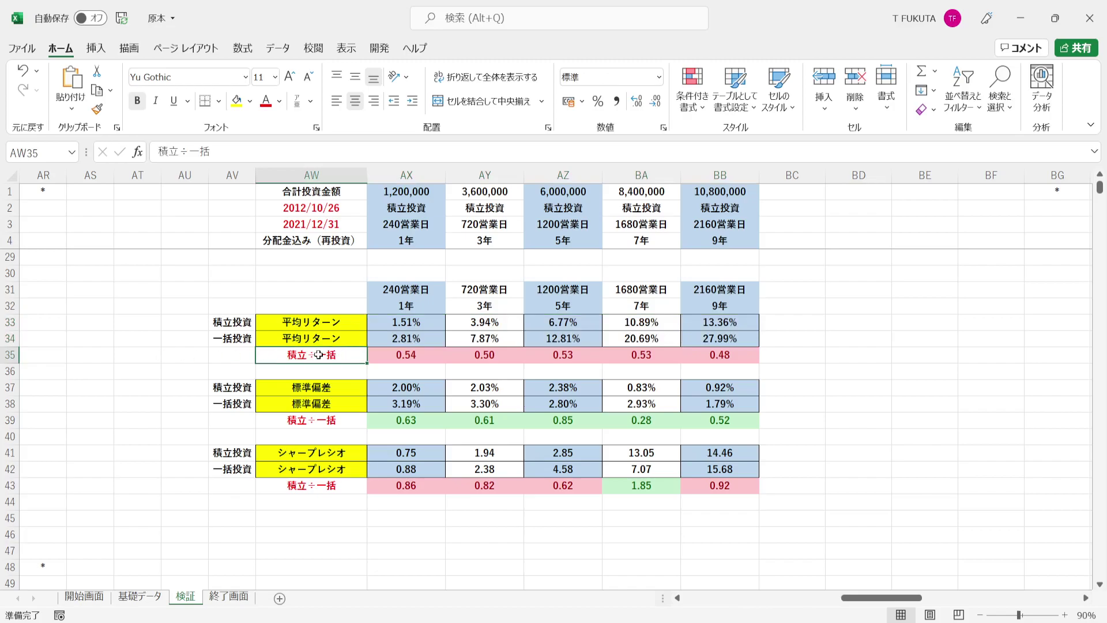
pyautogui.moveTo(387, 356); pyautogui.dragTo(762, 356)
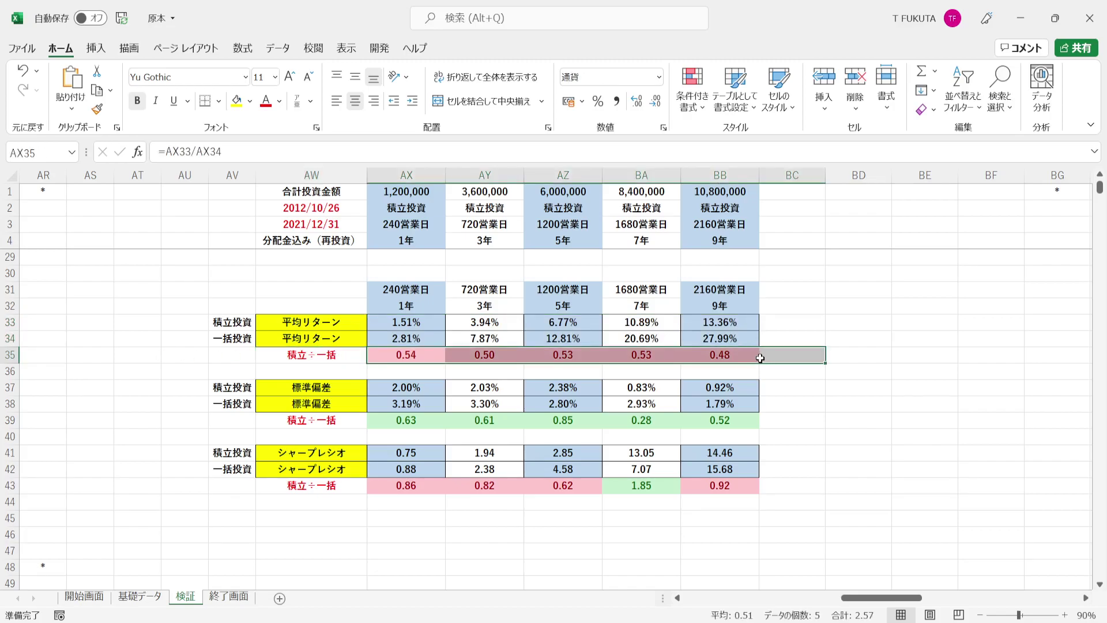
pyautogui.click(187, 354)
pyautogui.click(433, 354)
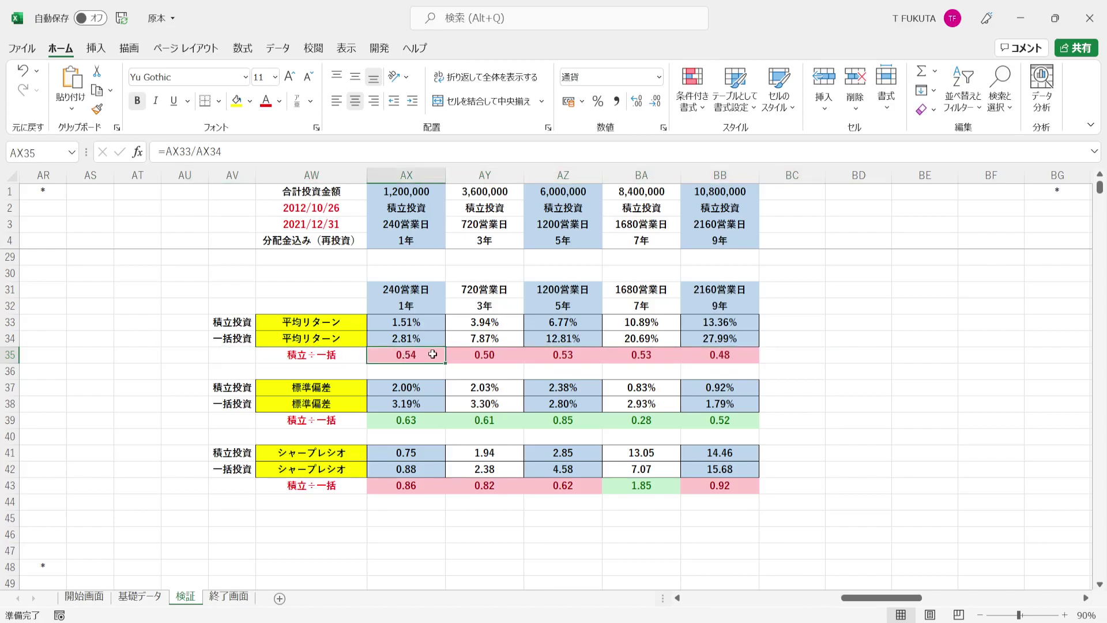
pyautogui.moveTo(432, 354); pyautogui.dragTo(721, 355)
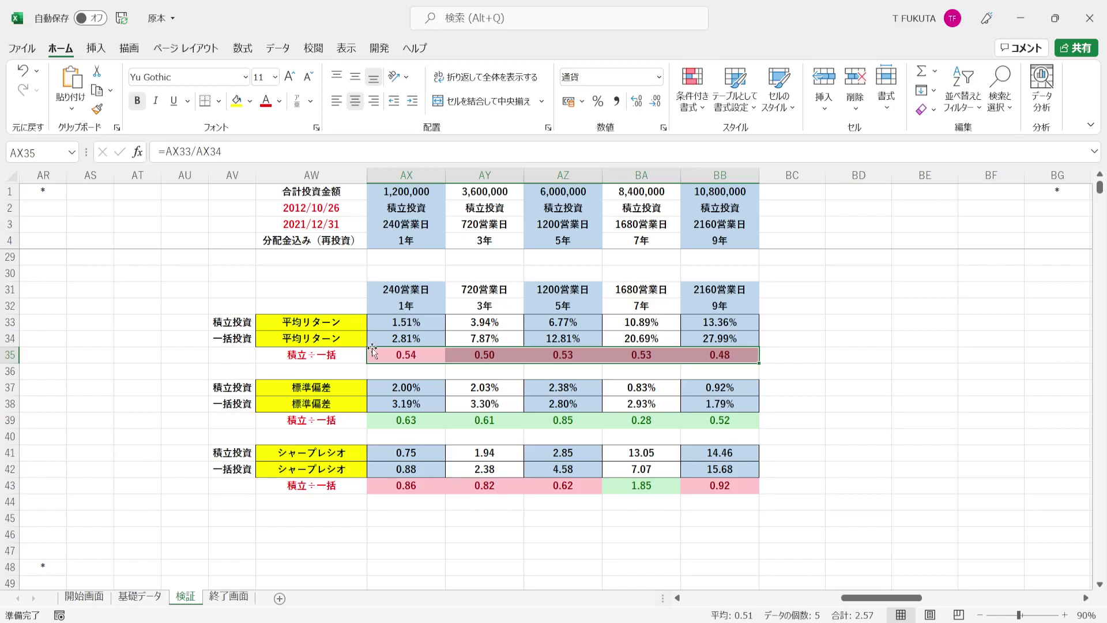
# - Recheck the lump-sum average returns in row 34 and the 1年 values in AX33 and AX34 against the row 35 ratios
pyautogui.moveTo(382, 322); pyautogui.dragTo(720, 344)
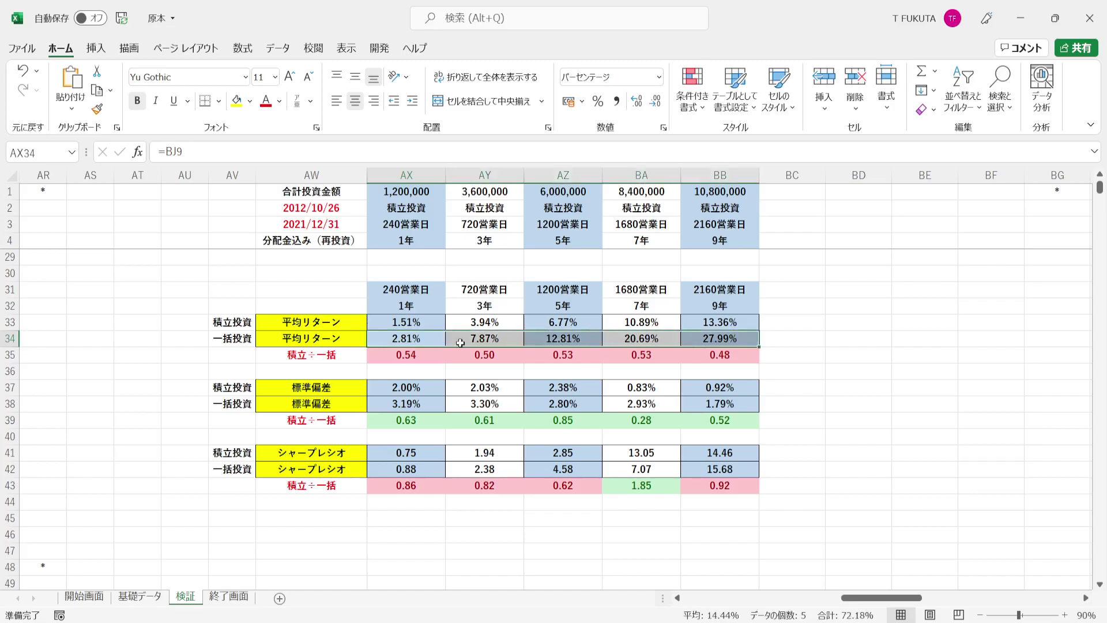
pyautogui.click(383, 323)
pyautogui.click(379, 341)
pyautogui.moveTo(381, 355); pyautogui.dragTo(741, 359)
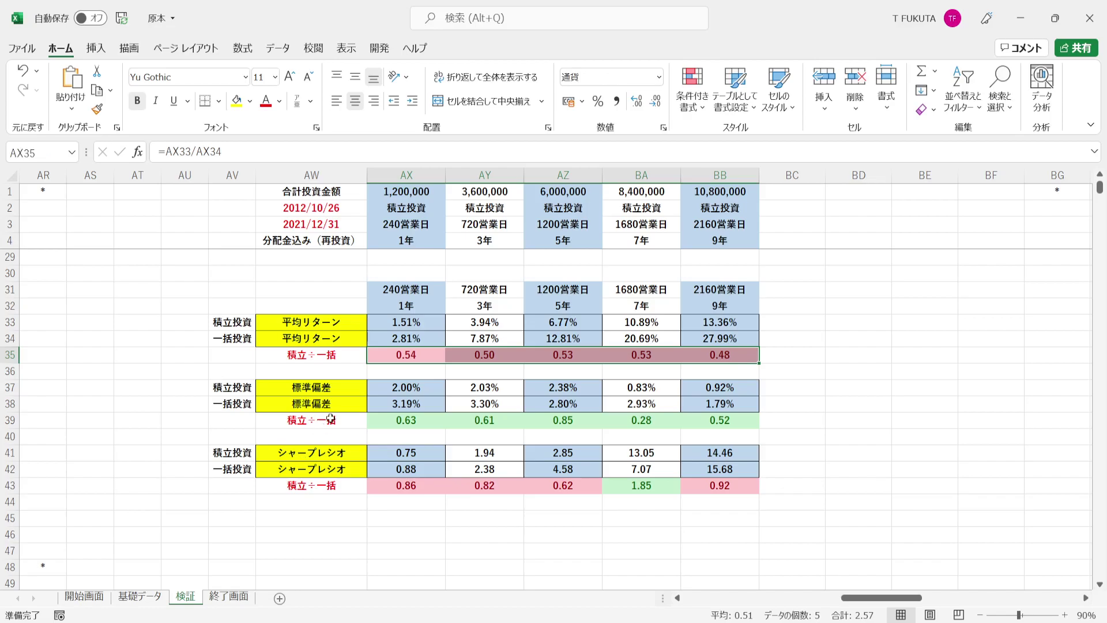
# - Examine the 標準偏差 comparison and its 積立÷一括 ratios for all periods in AX39:BB39
pyautogui.click(349, 394)
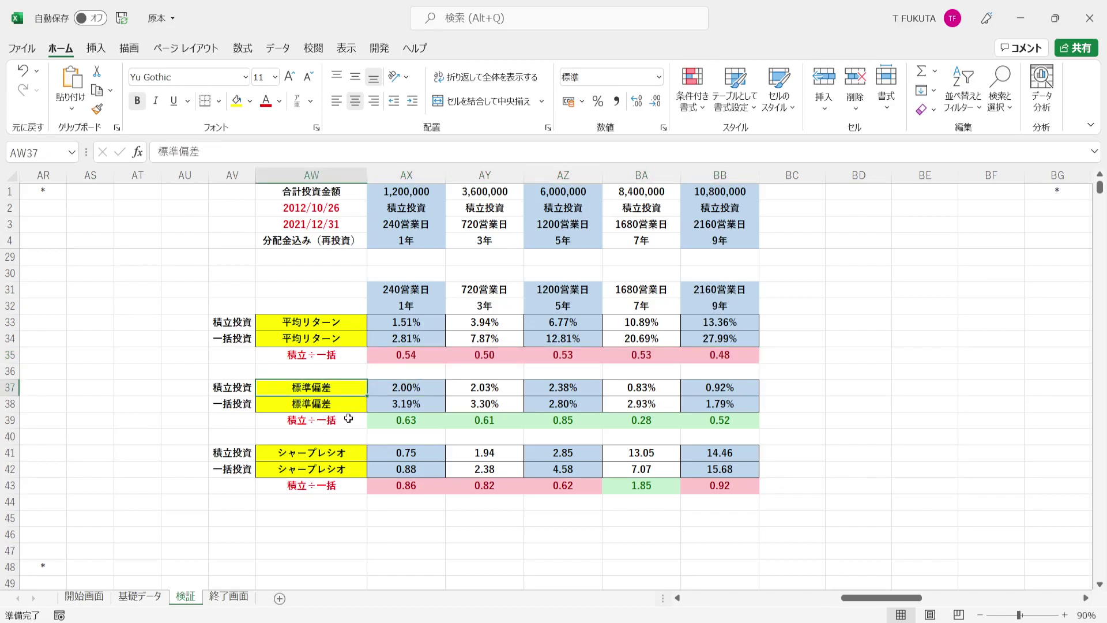
pyautogui.moveTo(348, 418); pyautogui.dragTo(718, 420)
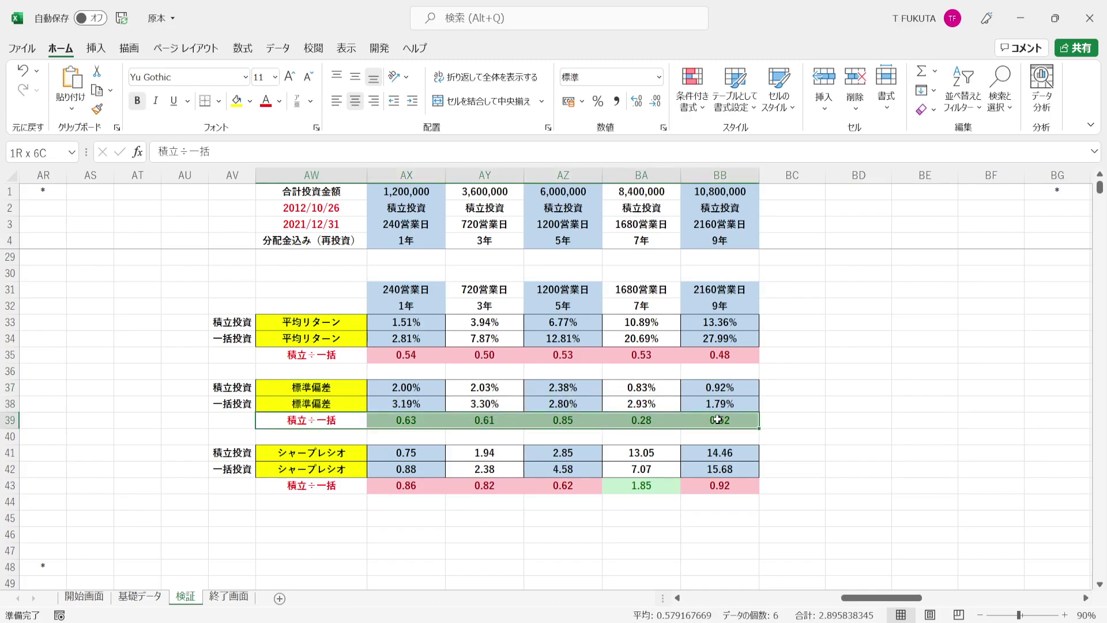
pyautogui.click(350, 424)
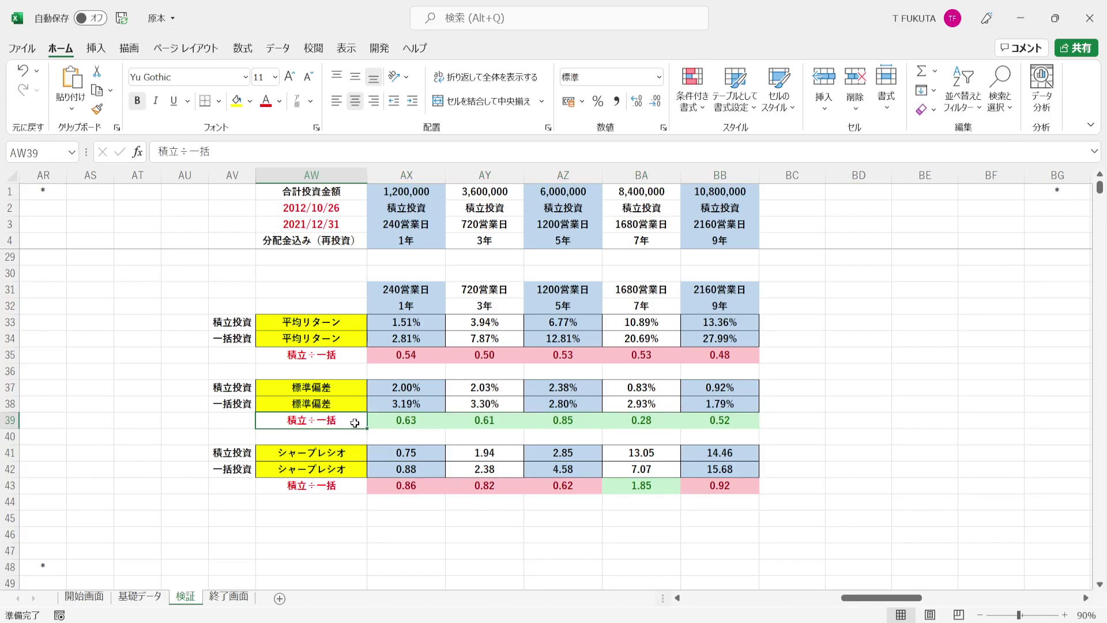
pyautogui.click(382, 421)
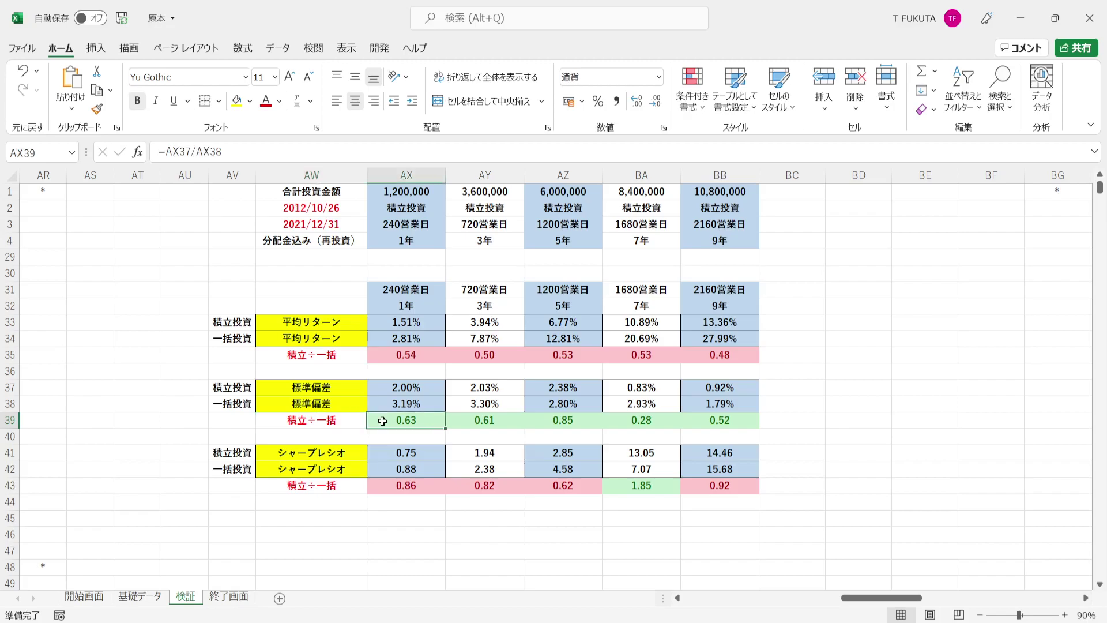
pyautogui.moveTo(382, 421); pyautogui.dragTo(724, 421)
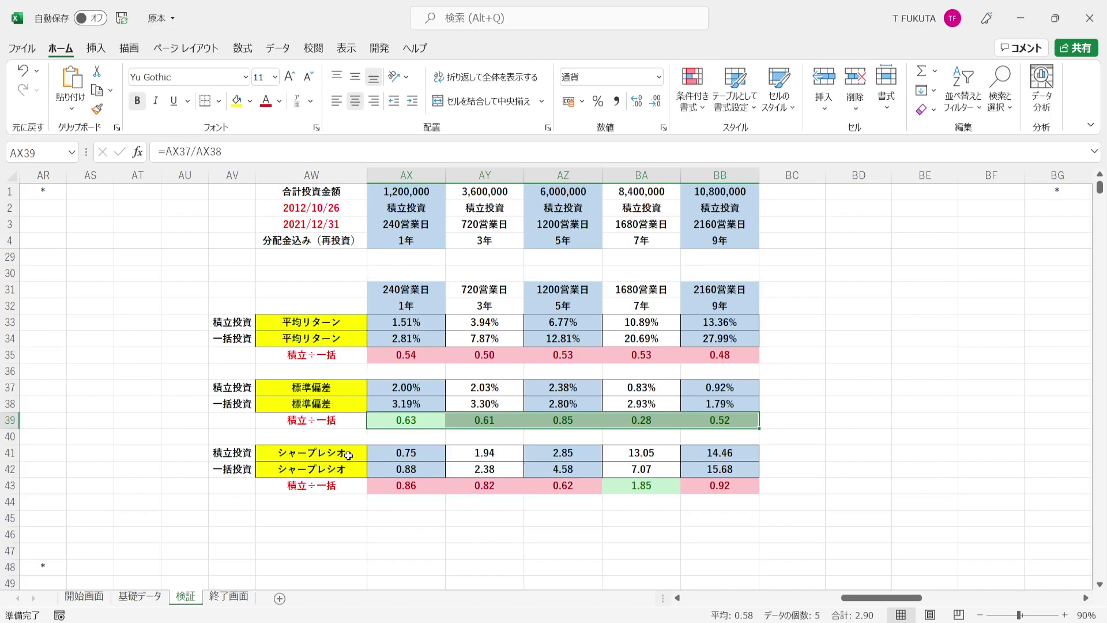
# - Revisit the 平均リターン and 標準偏差 labels in AW33 and AW37, ending on シャープレシオ in AW41
pyautogui.click(353, 324)
pyautogui.click(356, 387)
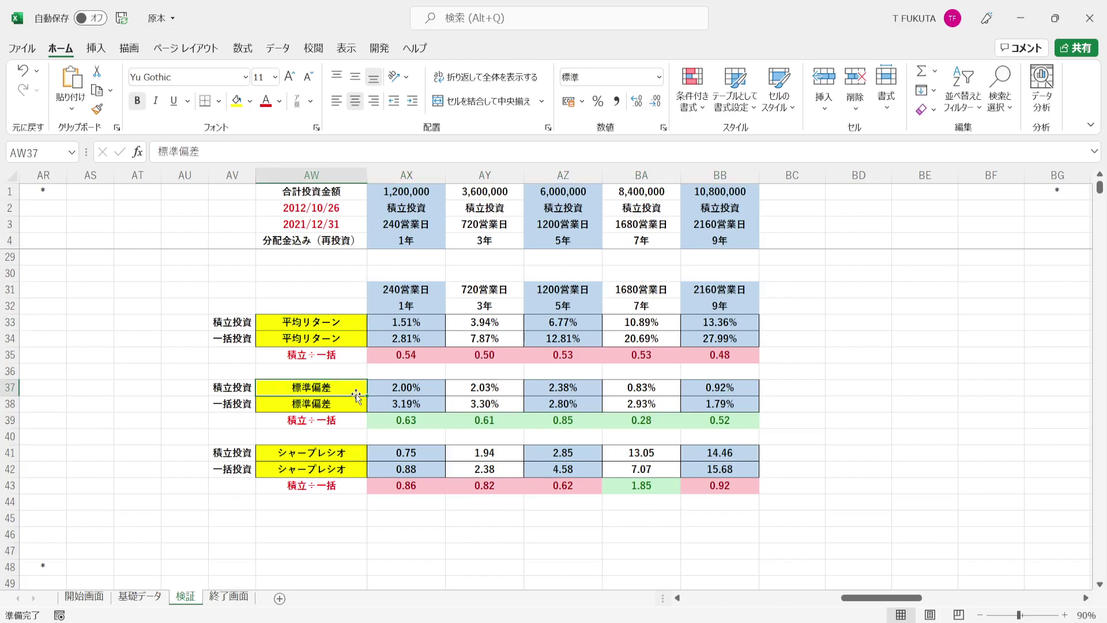
pyautogui.click(354, 453)
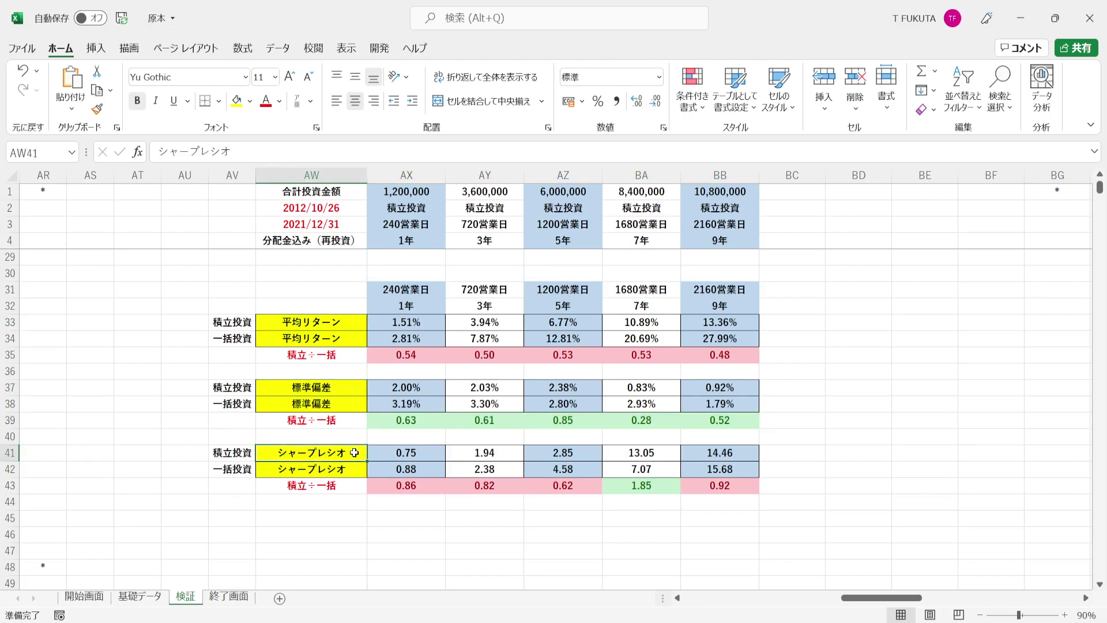
# - Examine the シャープレシオ 積立÷一括 ratios in row 43, comparing 5年 in AZ43 with 7年 in BA43
pyautogui.click(349, 481)
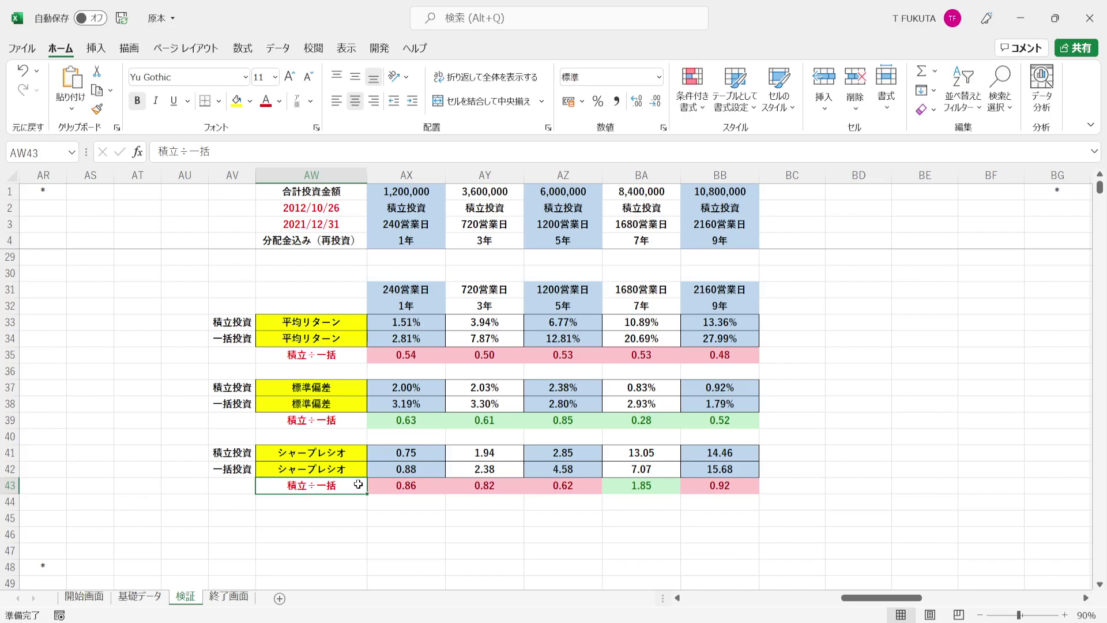
pyautogui.click(616, 483)
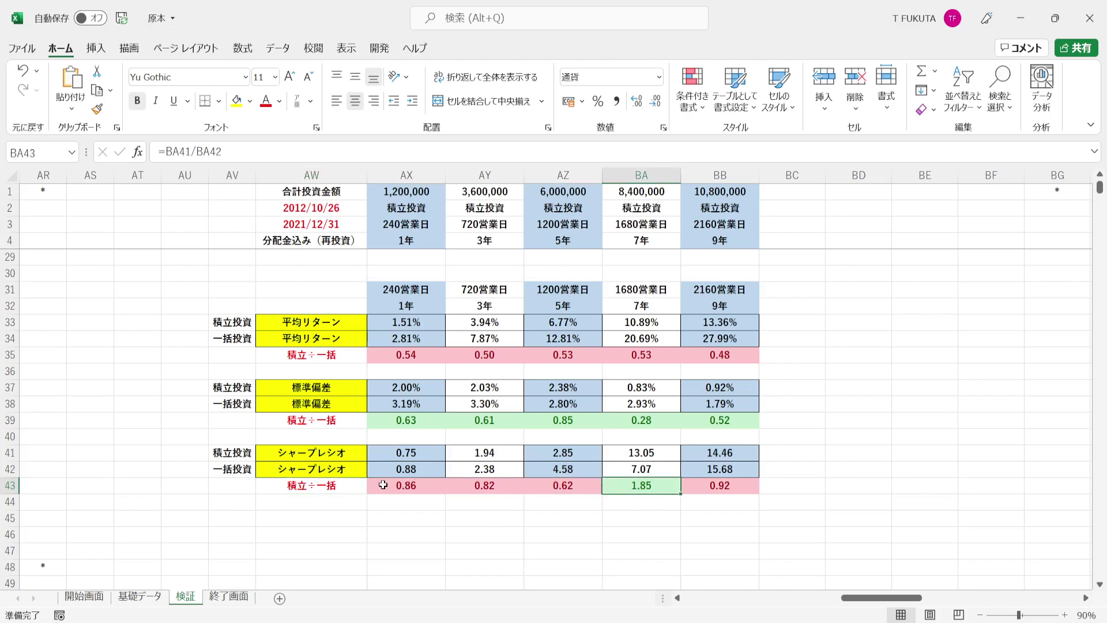
pyautogui.click(545, 486)
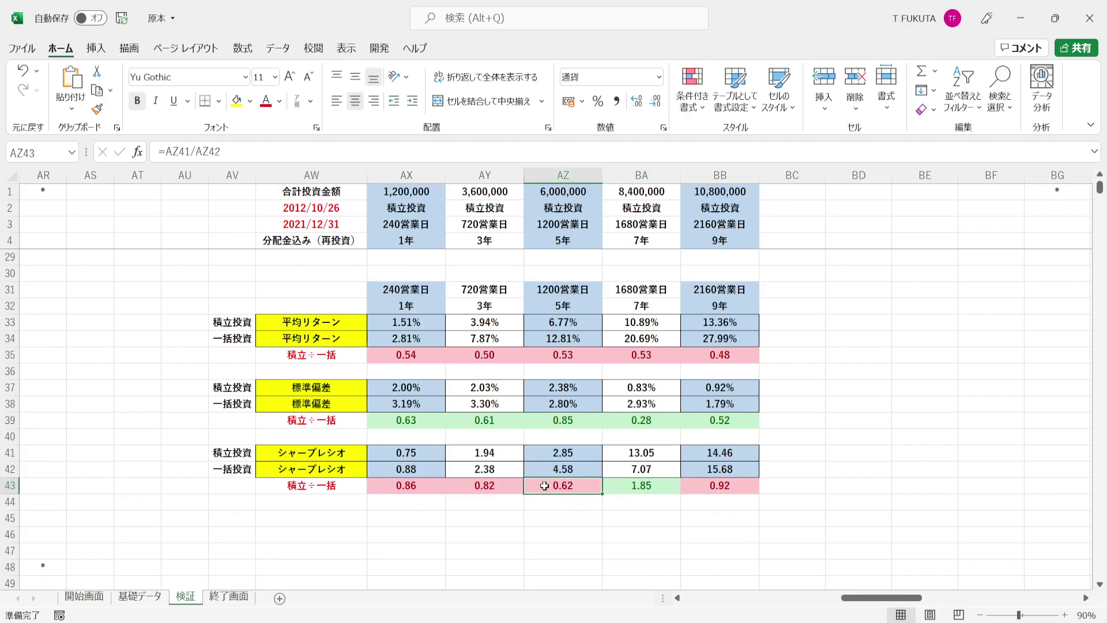
pyautogui.click(616, 489)
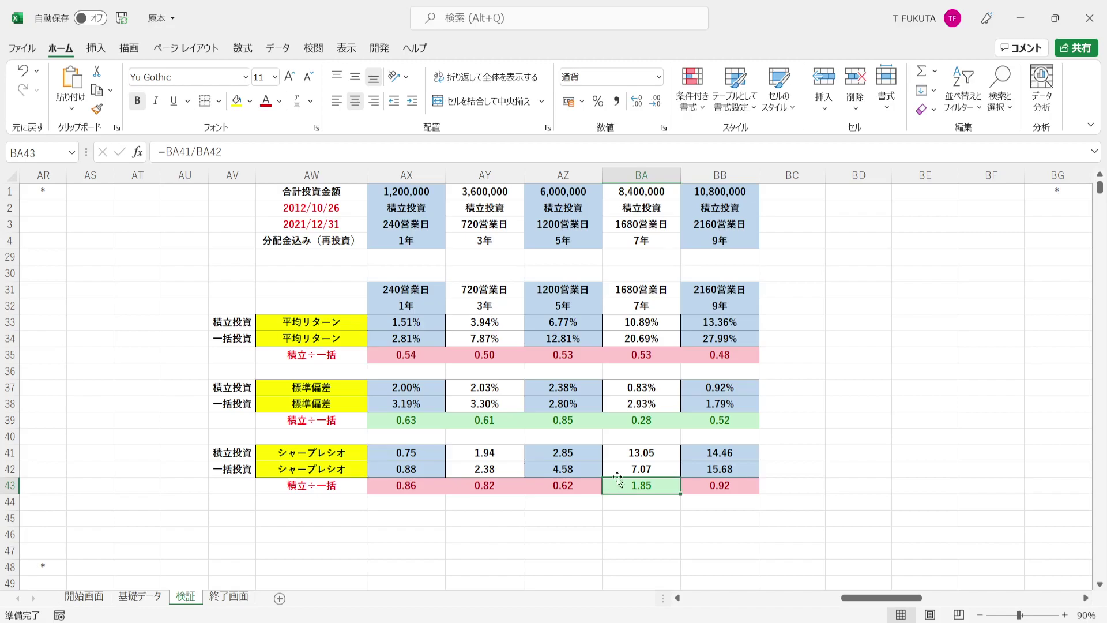
# - Compare the 7年 積立÷一括 ratios for 平均リターン, 標準偏差 and シャープレシオ in BA35, BA39 and BA43
pyautogui.click(618, 360)
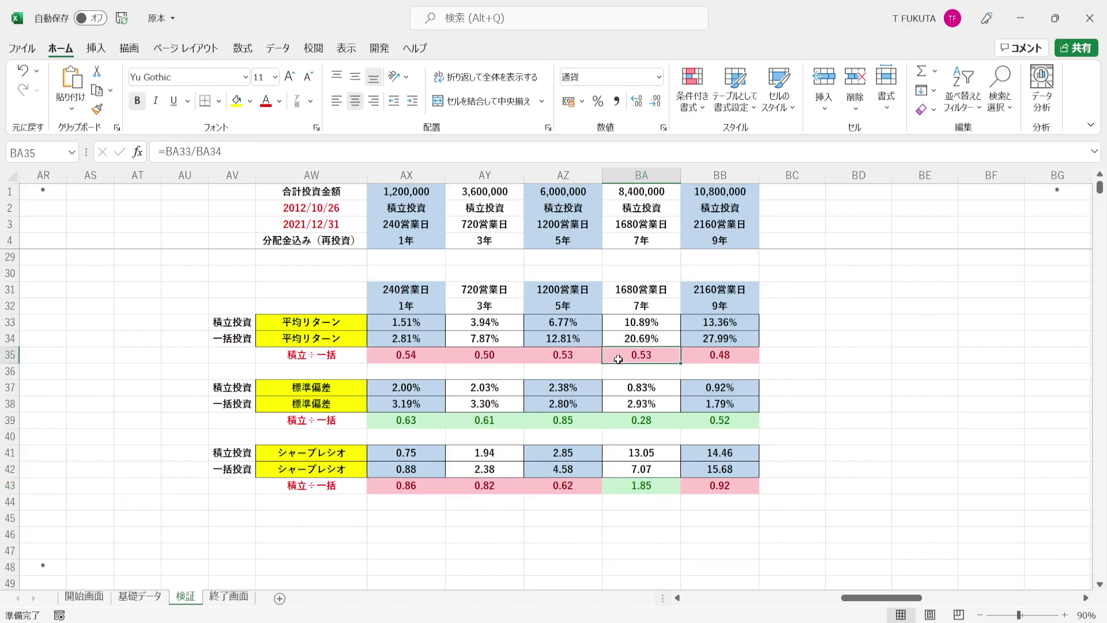
pyautogui.click(619, 417)
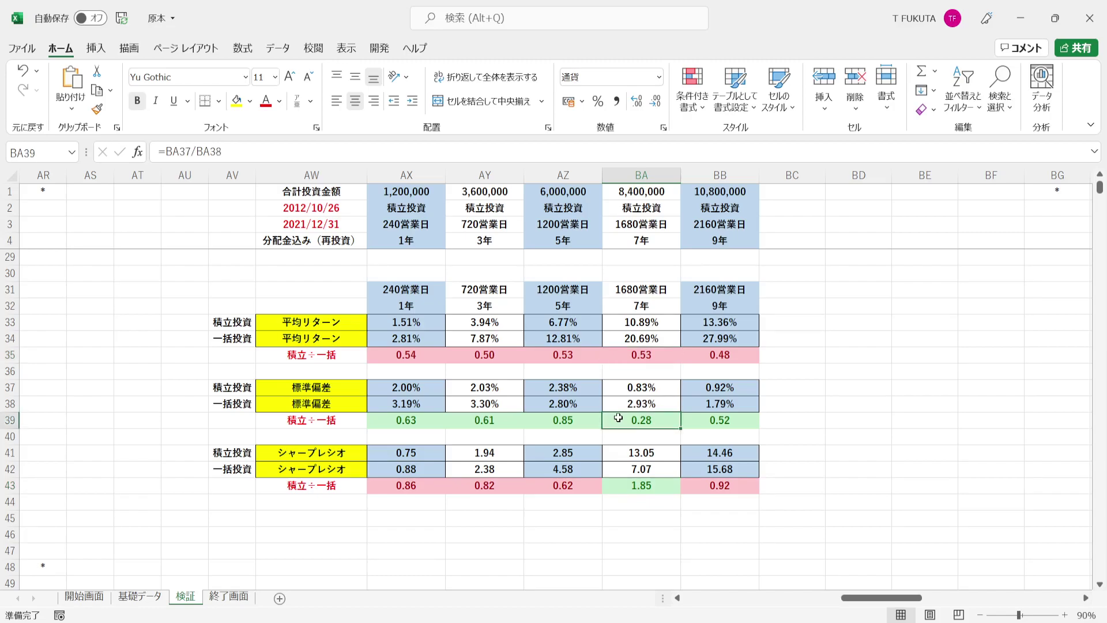
pyautogui.click(615, 485)
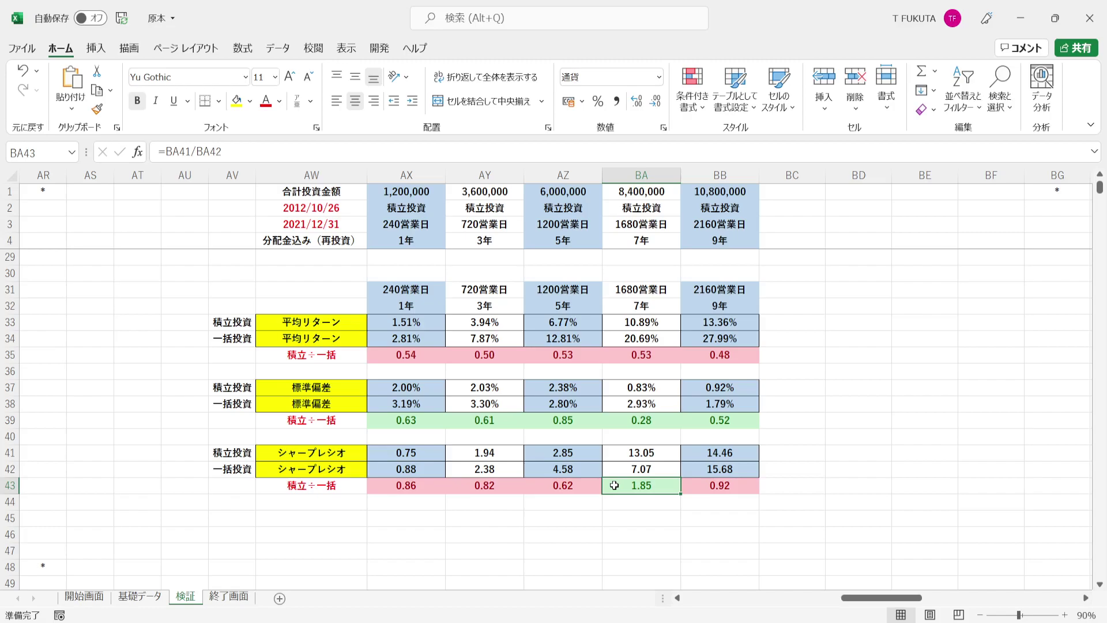
# - Review the シャープレシオ ratios for 1年, 3年, 5年 and 9年 in row 43, returning to AX43
pyautogui.click(429, 488)
pyautogui.click(461, 486)
pyautogui.click(528, 486)
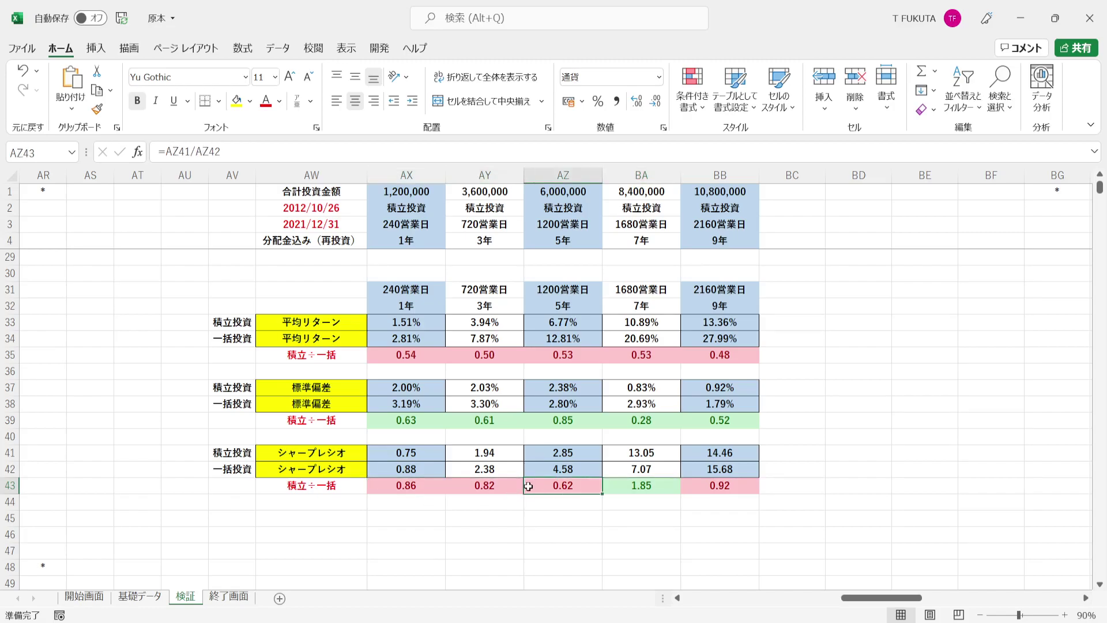
pyautogui.click(687, 490)
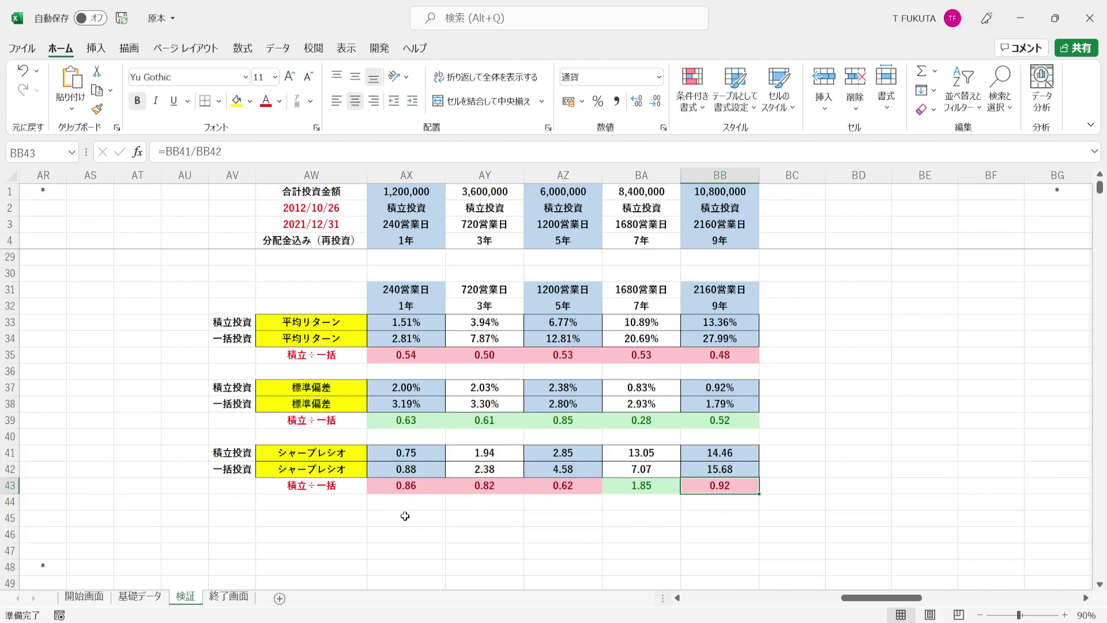
pyautogui.click(383, 491)
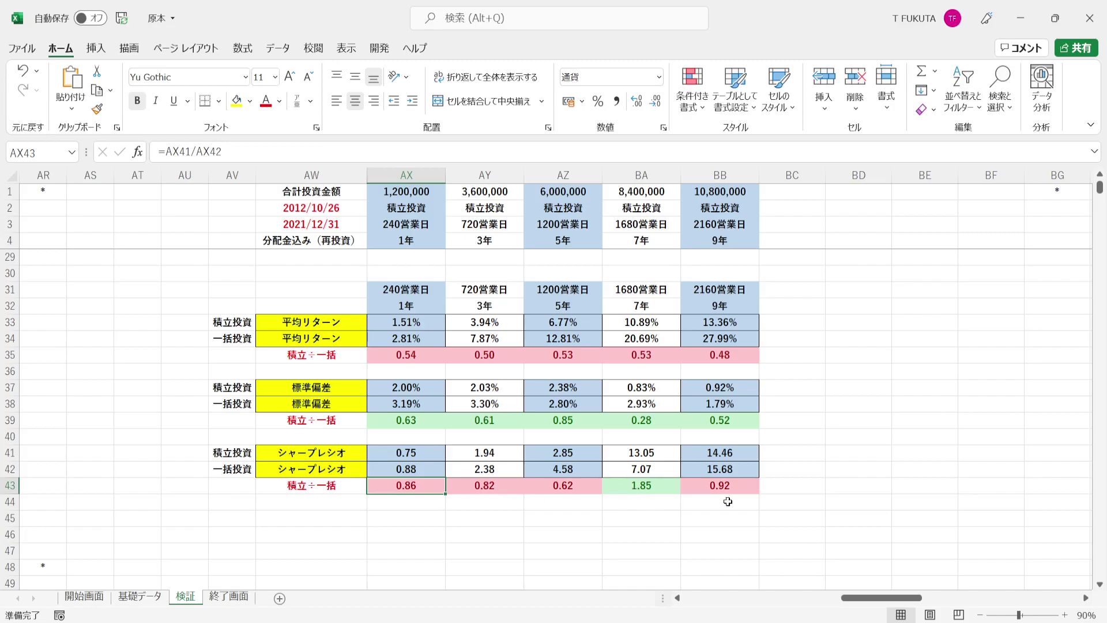
# - Compare the 1年, 3年, 5年 and 9年 積立÷一括 ratios across the 標準偏差, 平均リターン and シャープレシオ rows 39, 35 and 43
pyautogui.click(377, 419)
pyautogui.keyDown('shift'); pyautogui.click(571, 419); pyautogui.keyUp('shift')
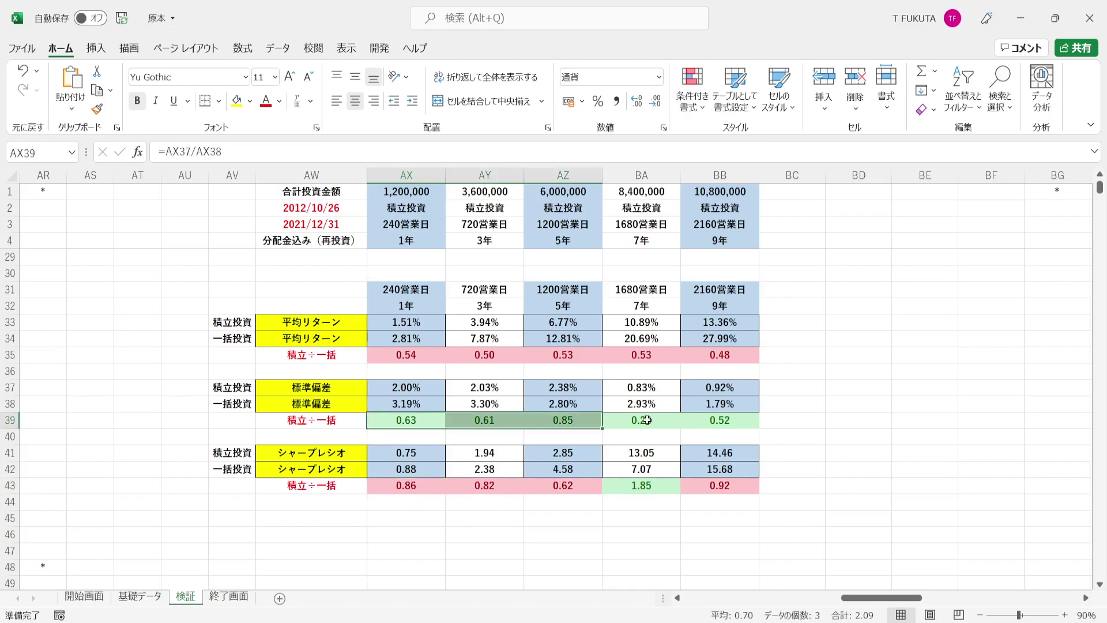
pyautogui.click(700, 420)
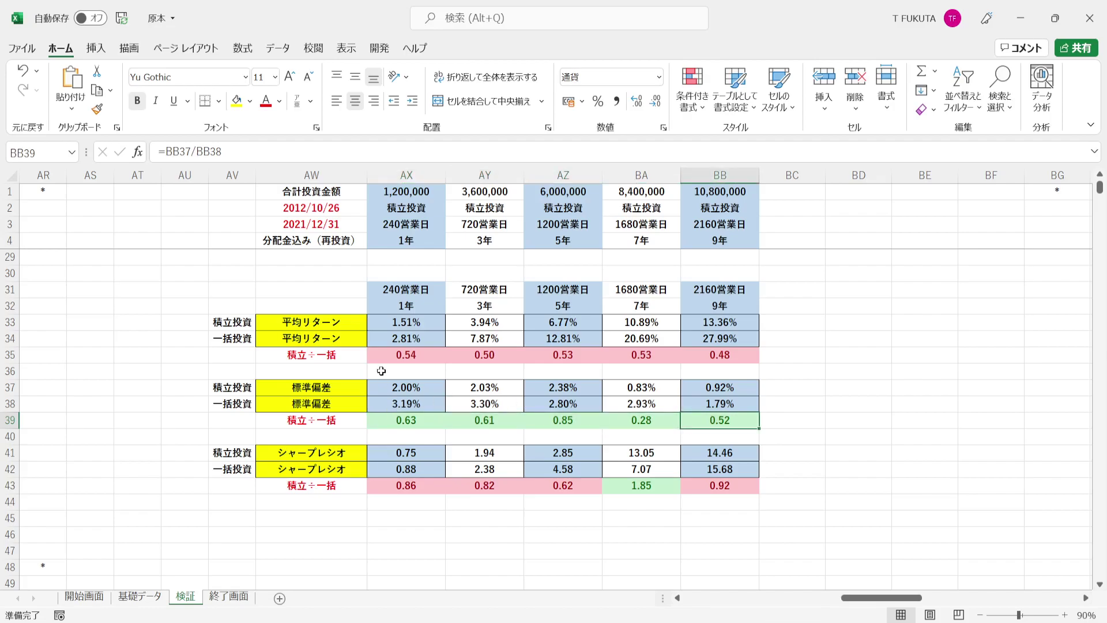
pyautogui.moveTo(398, 354); pyautogui.dragTo(577, 355)
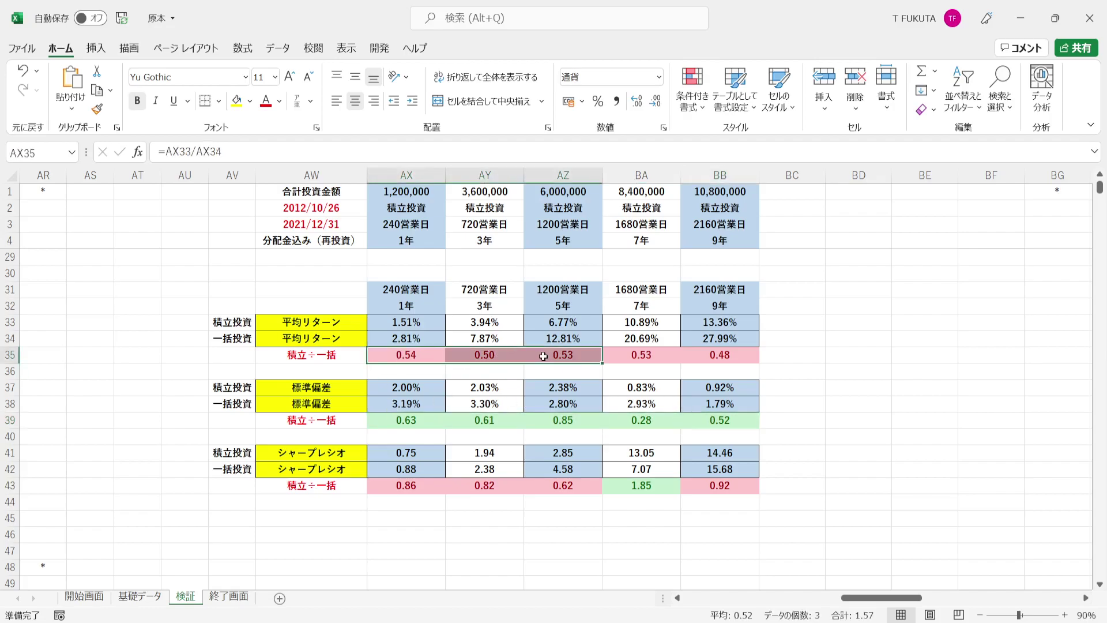
pyautogui.click(701, 355)
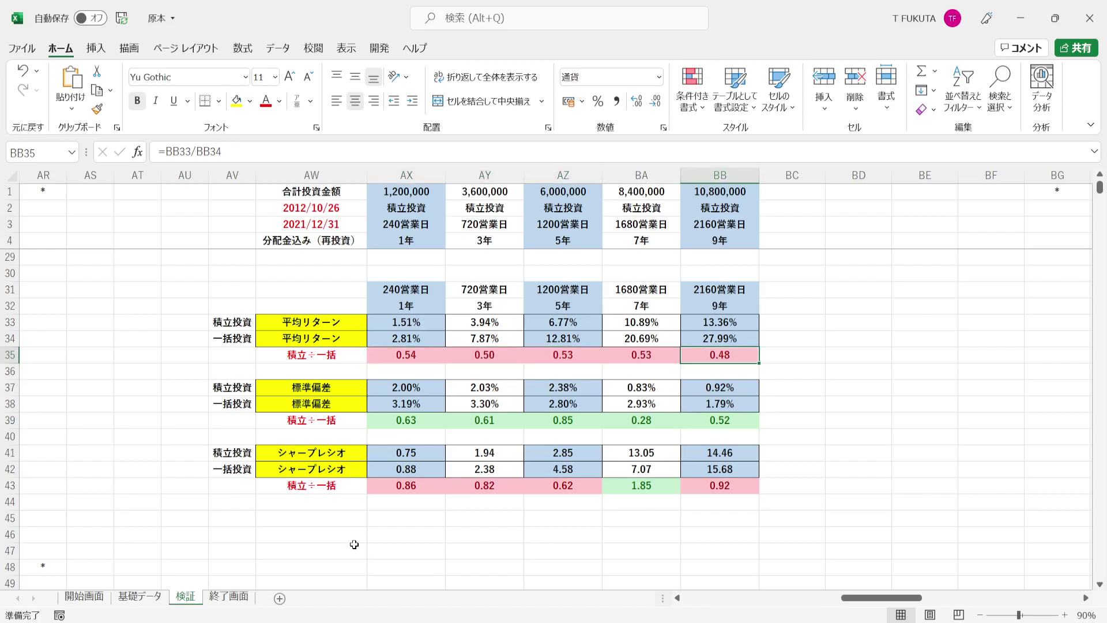
pyautogui.moveTo(375, 486); pyautogui.dragTo(552, 488)
pyautogui.click(696, 489)
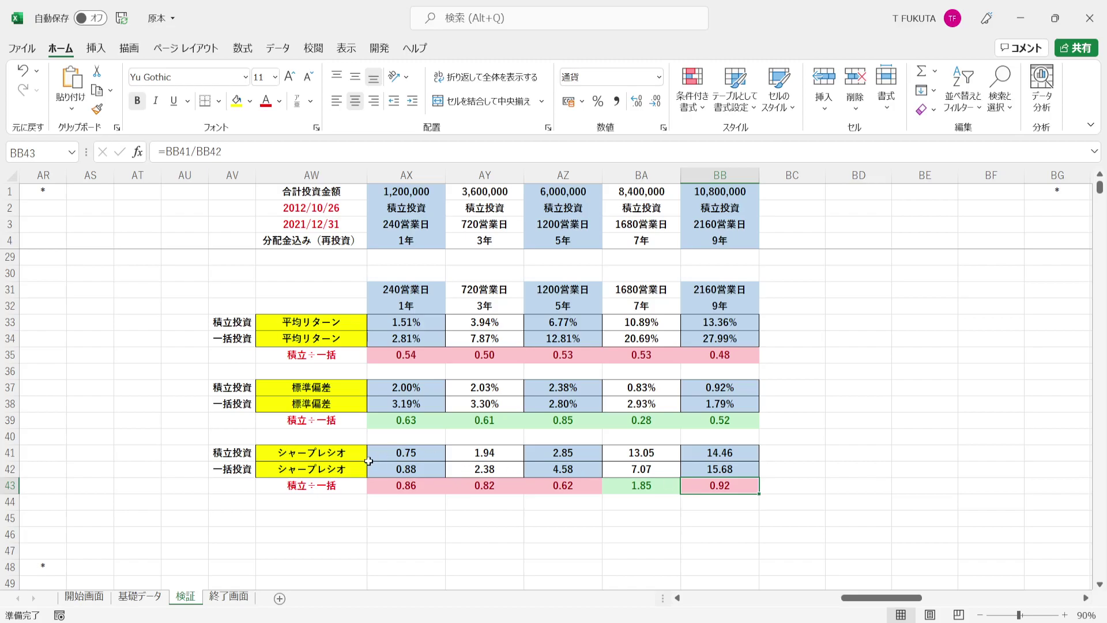
# - Examine the whole シャープレシオ block AX41:BB43, and compare the all-period ratios in AX39:BB39 and AX43:BB43
pyautogui.moveTo(381, 456); pyautogui.dragTo(710, 485)
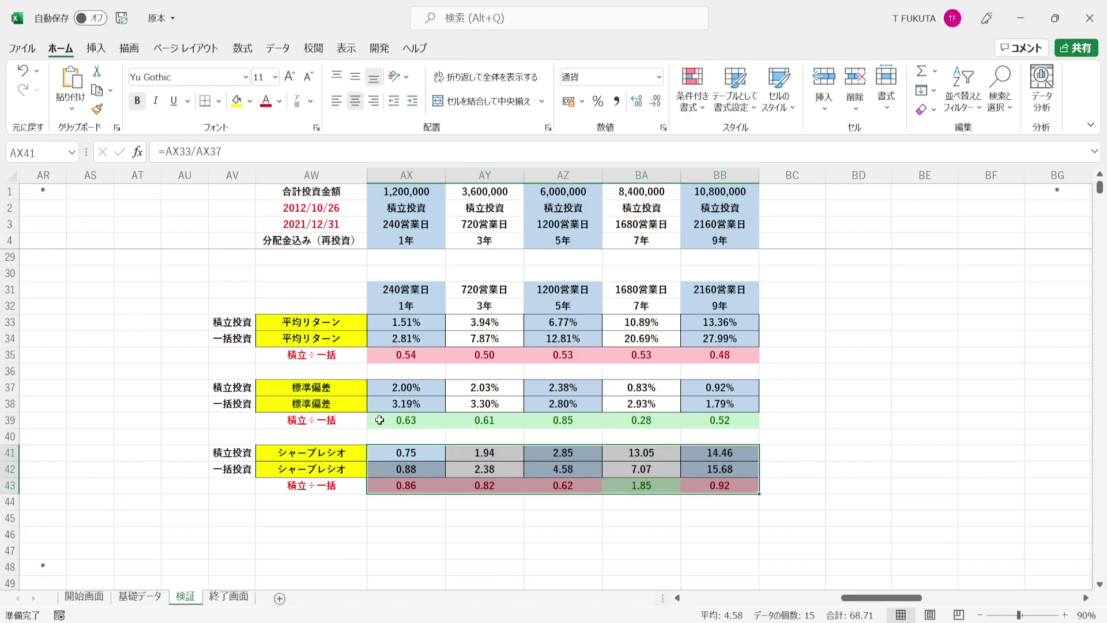
pyautogui.moveTo(379, 420); pyautogui.dragTo(710, 424)
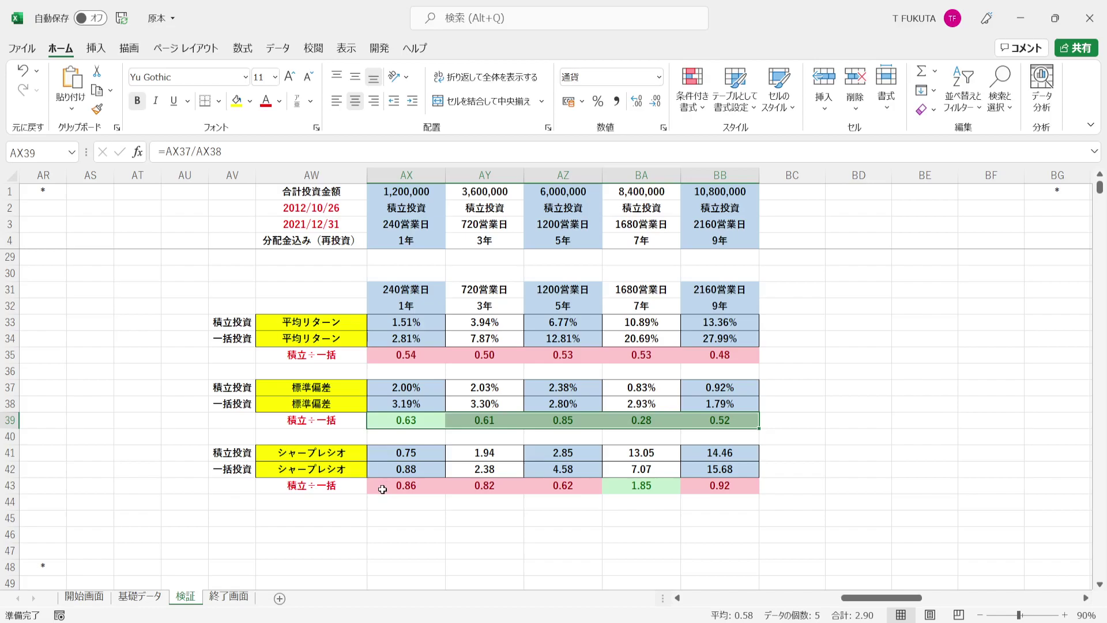
pyautogui.moveTo(382, 489); pyautogui.dragTo(705, 485)
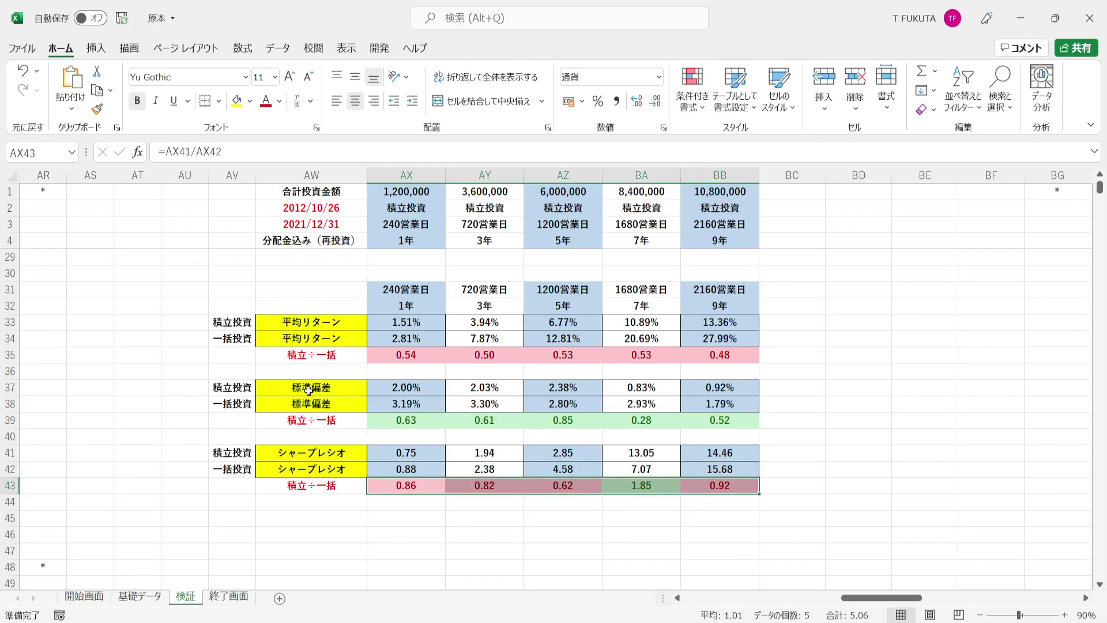
# - Return to the 一括投資 label in AV34 and show the 終了画面 sheet to close the presentation
pyautogui.click(232, 306)
pyautogui.press('Down')
pyautogui.press('Down')
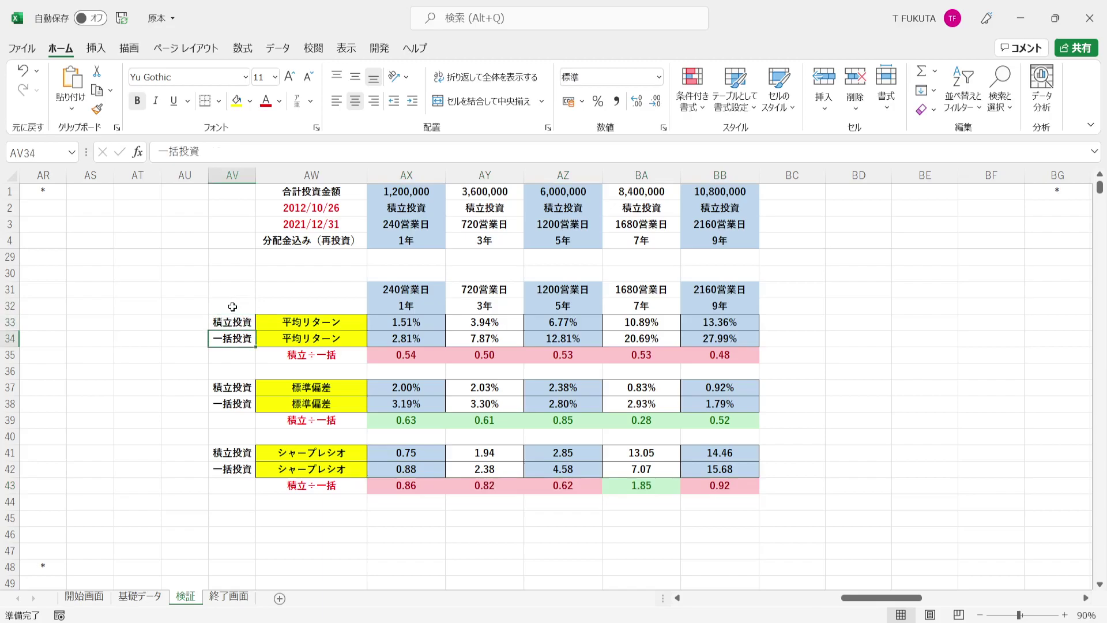
pyautogui.click(230, 600)
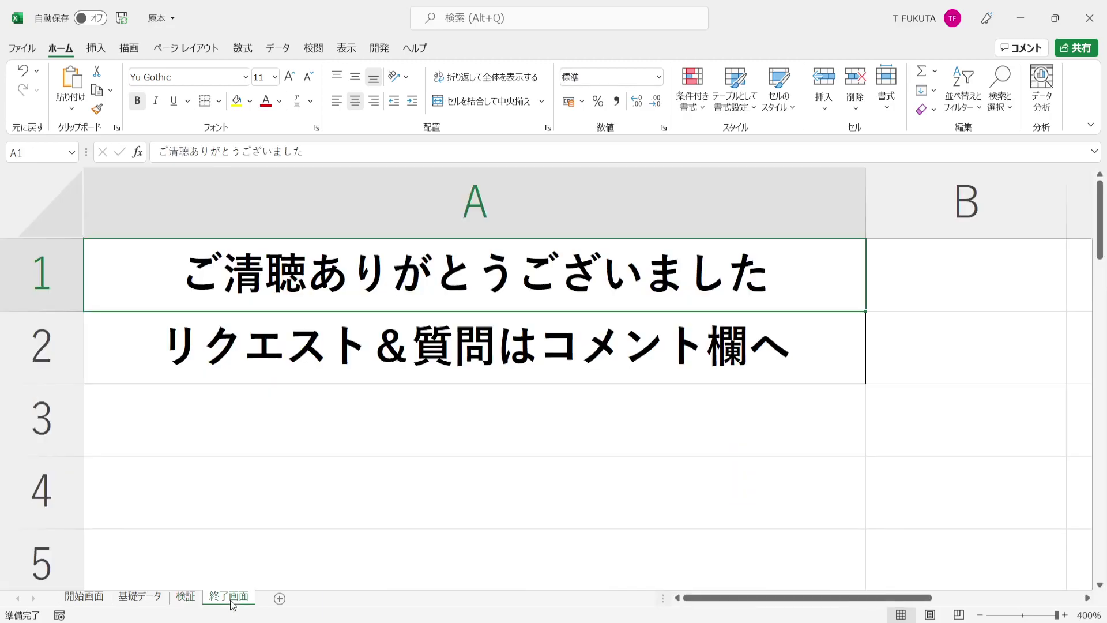